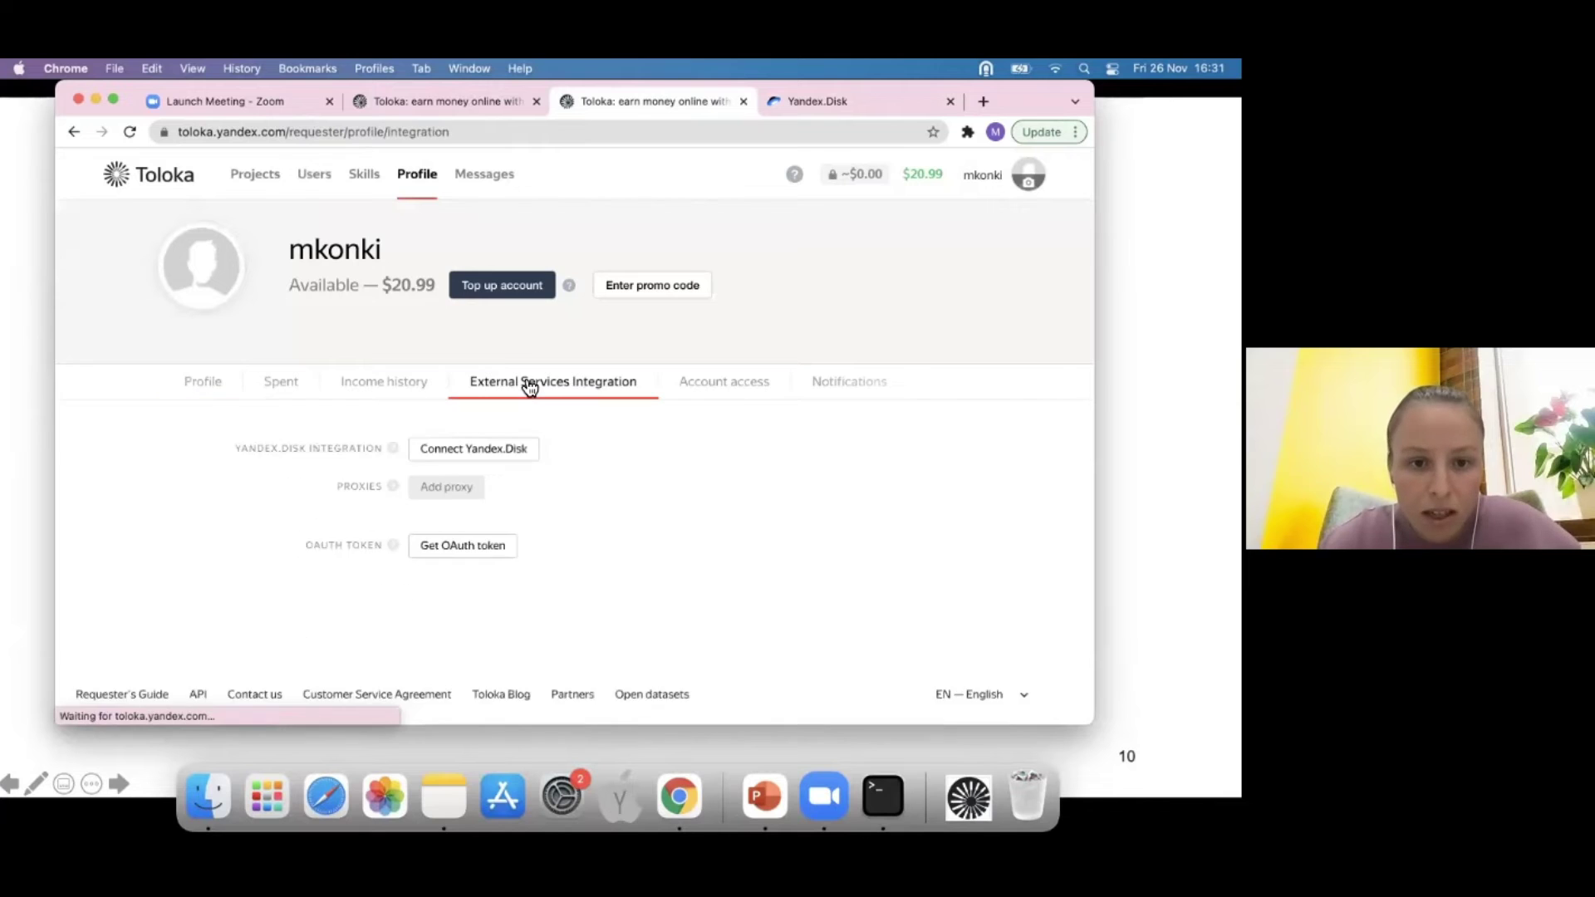
- Reload the External Services Integration page and review the existing Yandex.Disk proxies
scroll(605, 483, "down", 2)
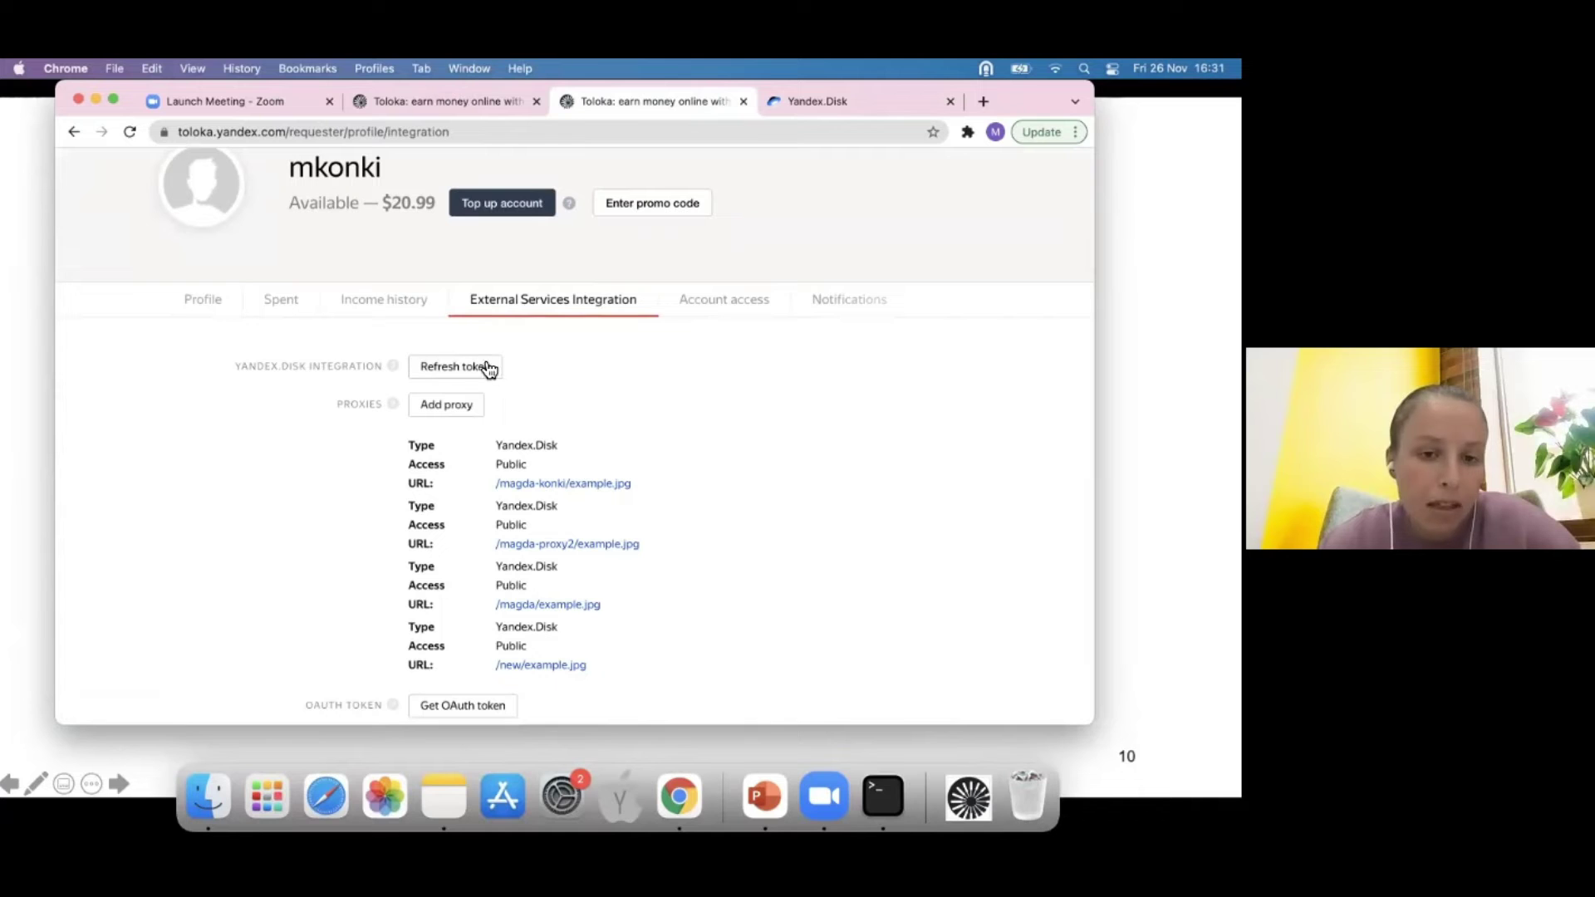
left_click(130, 131)
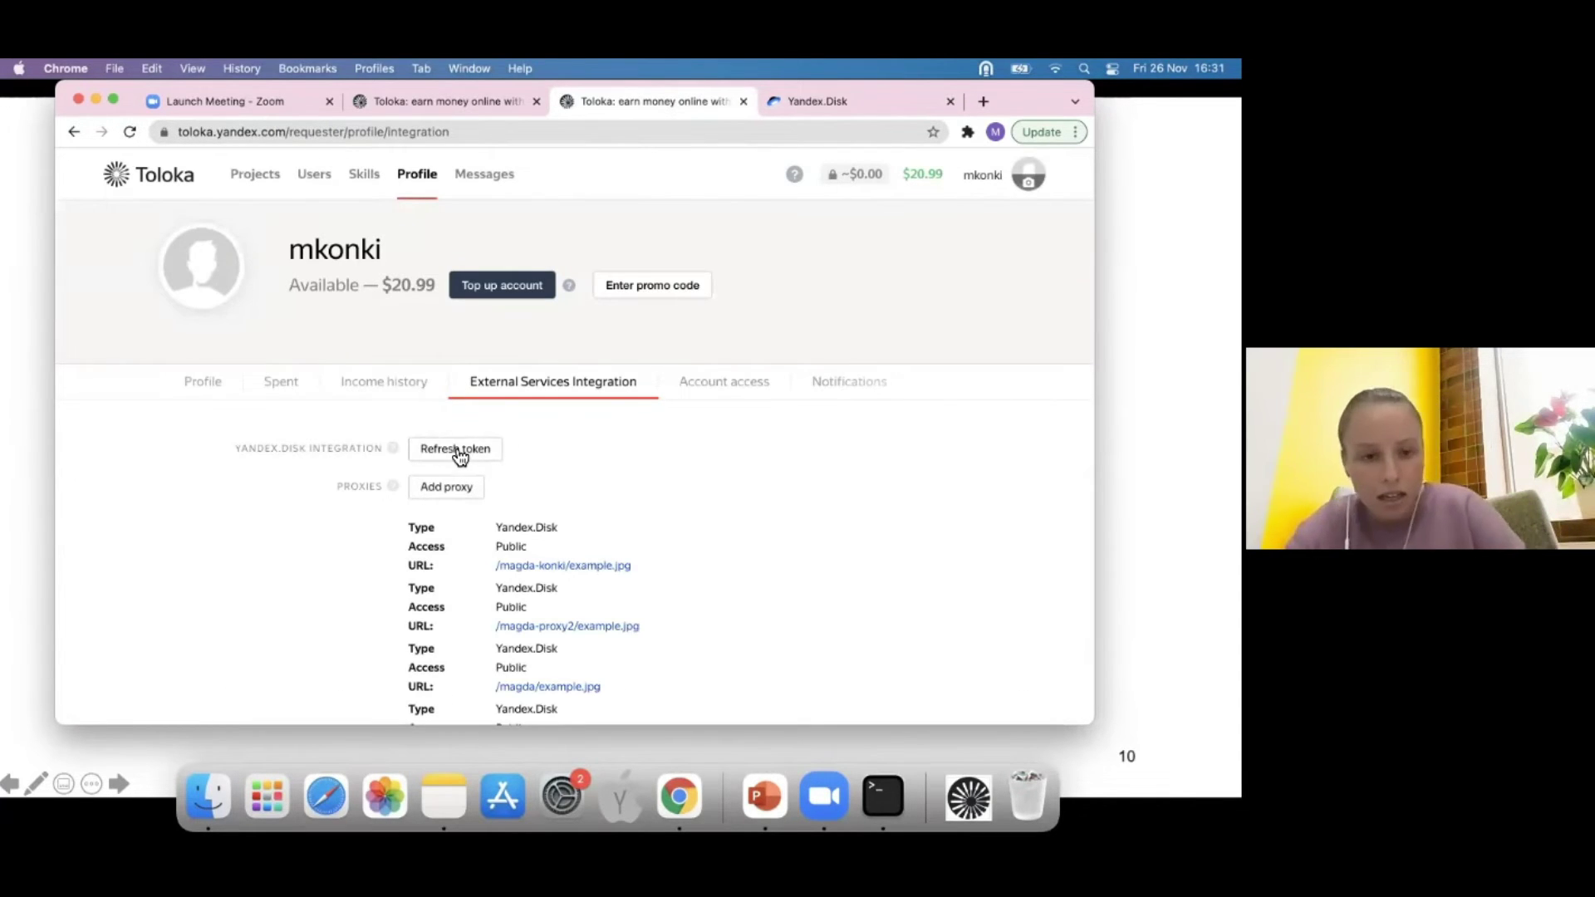
scroll(477, 448, "down", 1)
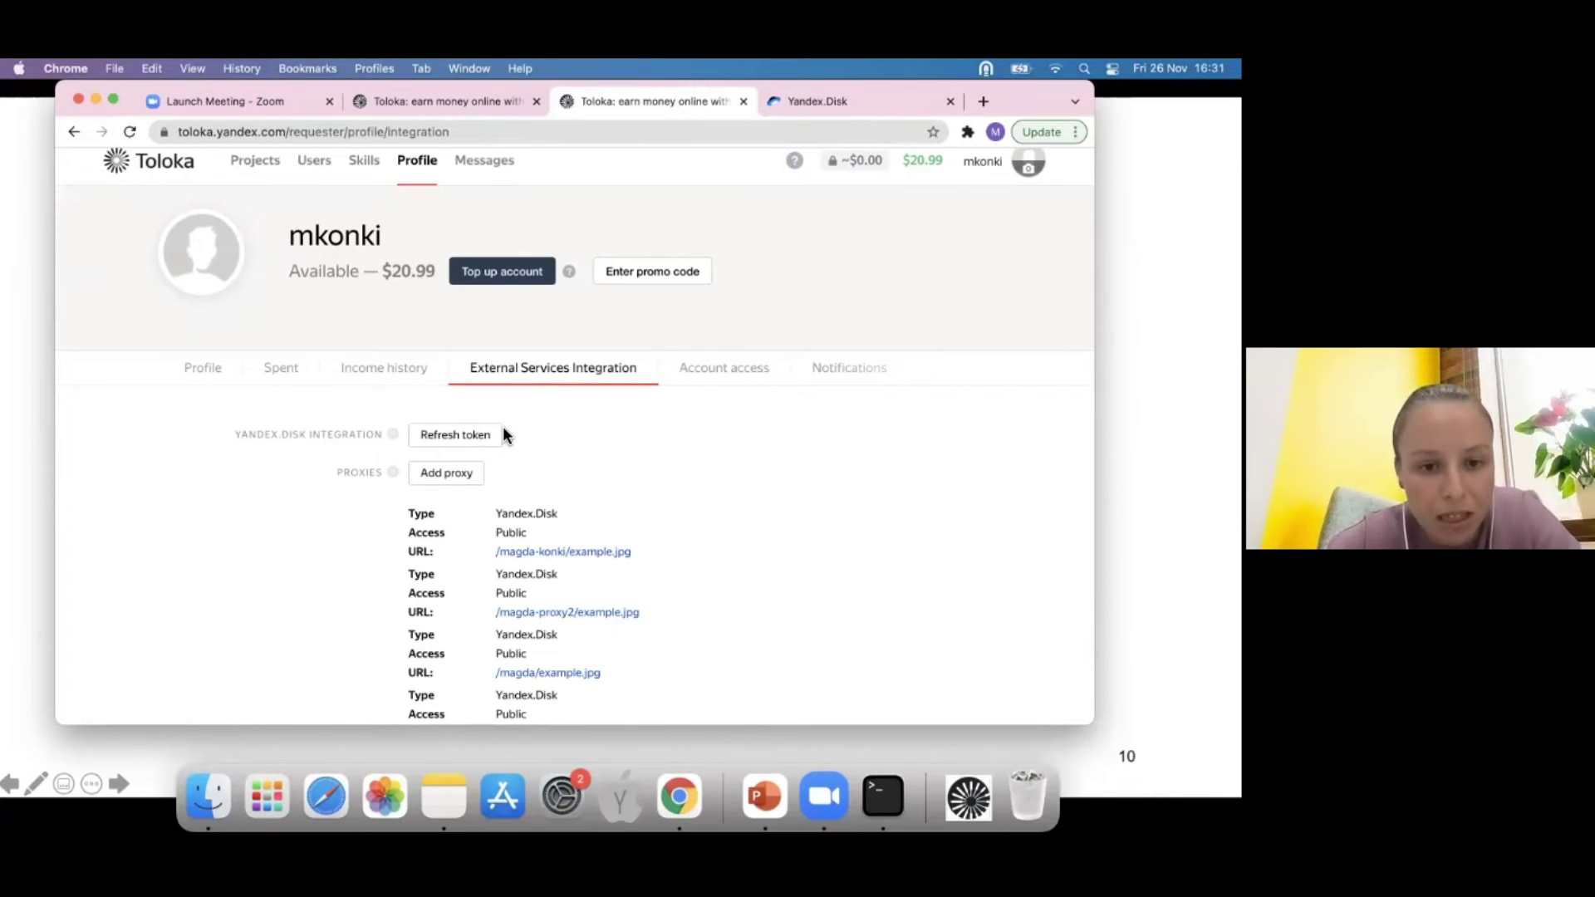
scroll(595, 462, "down", 4)
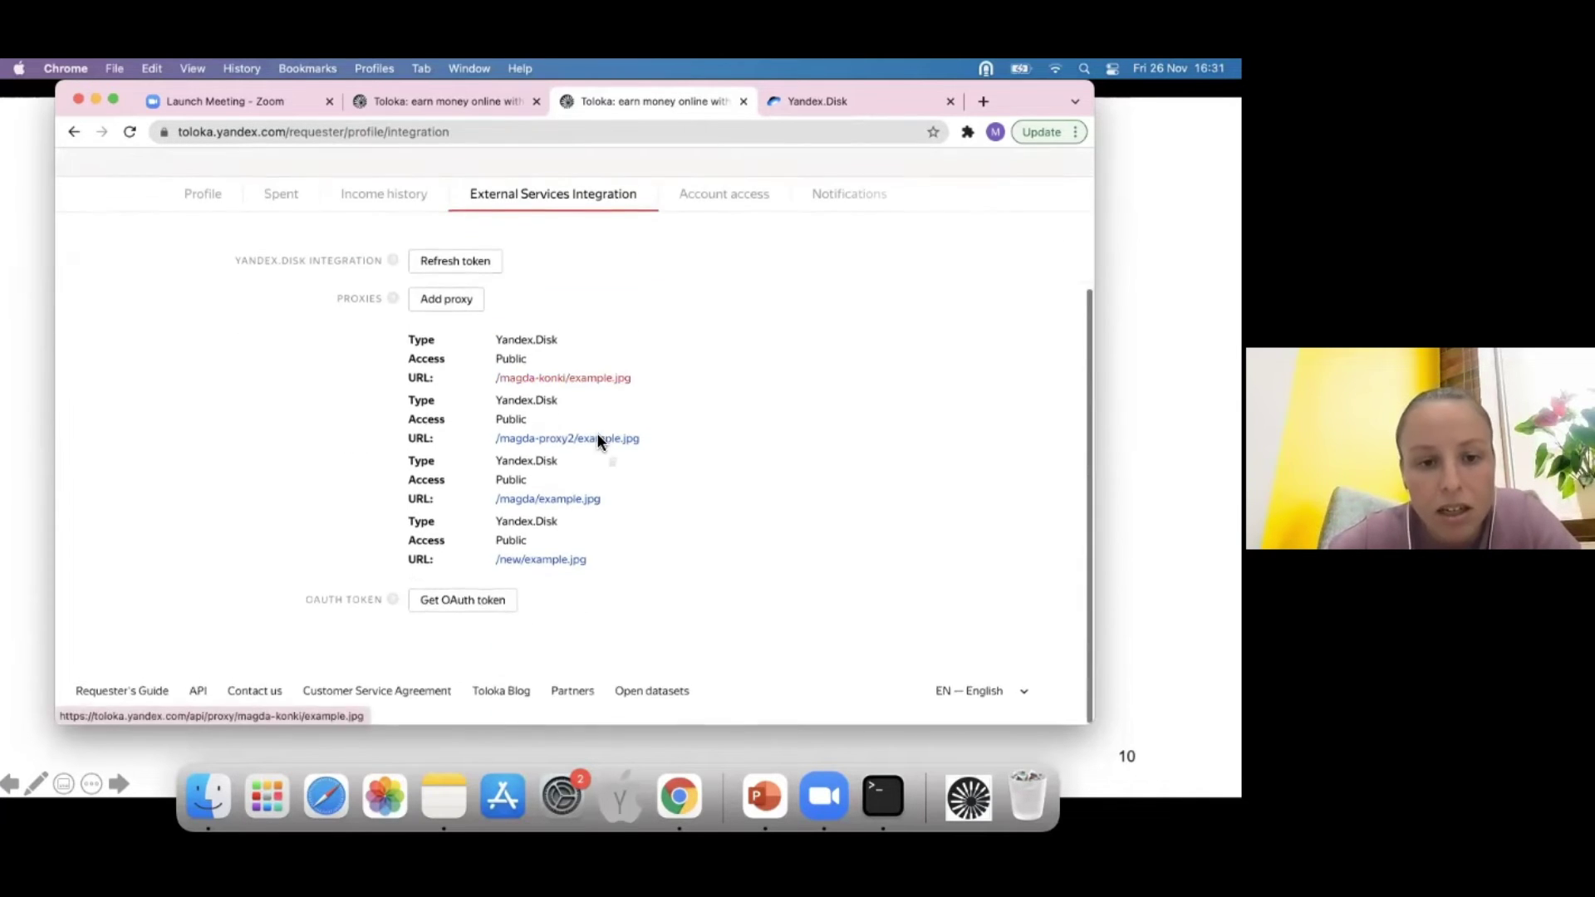
- Start adding a new proxy and give it the unique name magdas-toloka
left_click(467, 315)
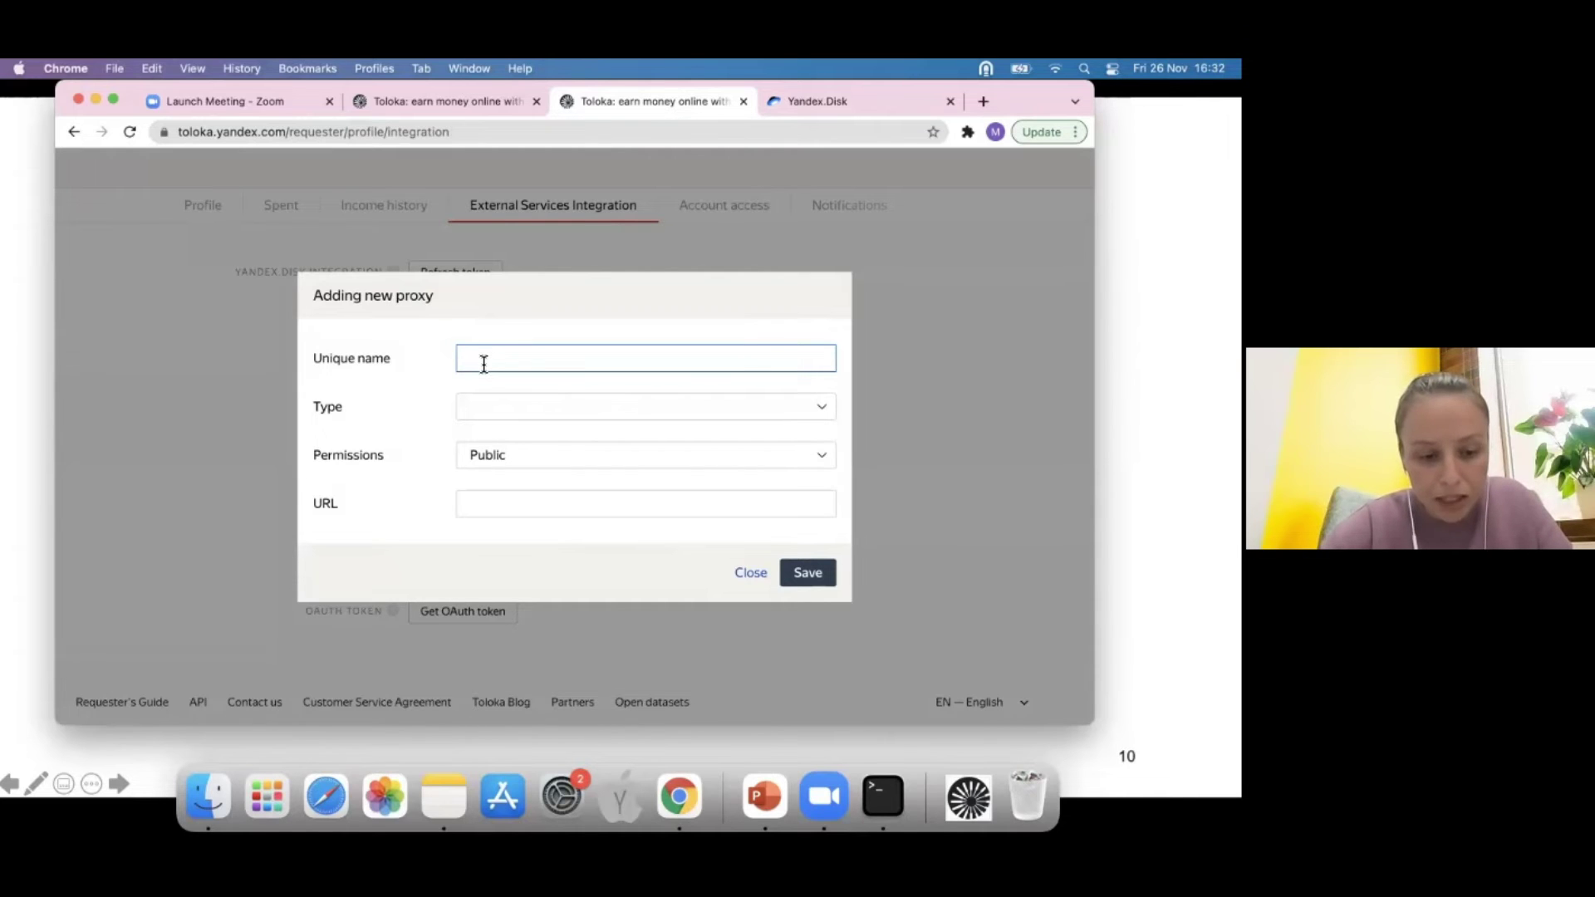
type("mgail")
key("BackSpace")
key("BackSpace")
key("BackSpace")
key("BackSpace")
type("a")
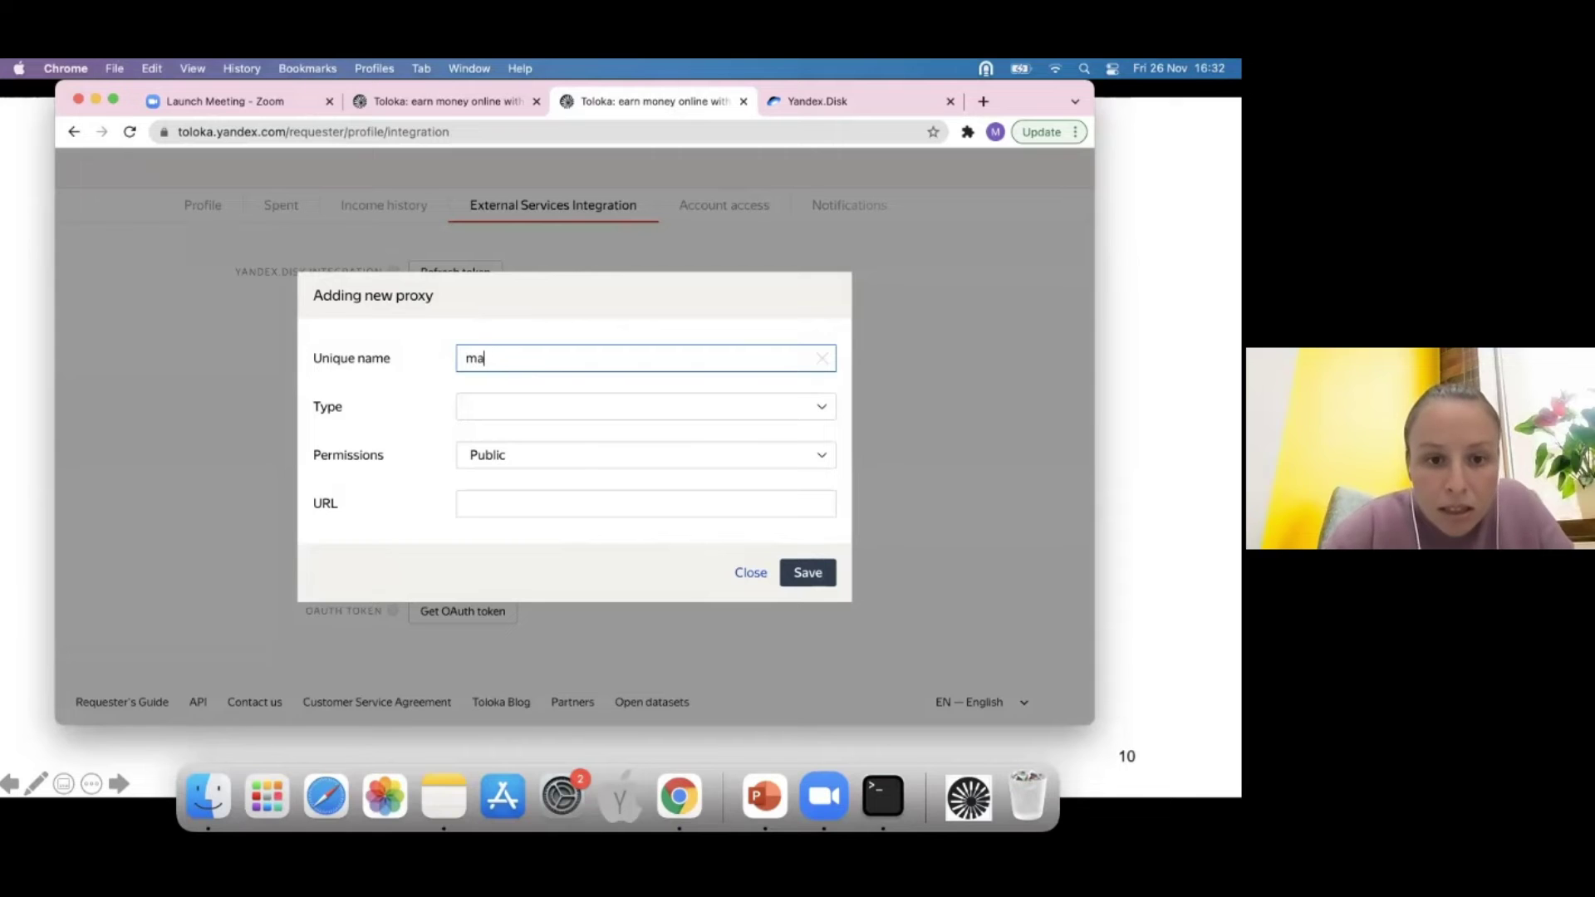
type("gdas")
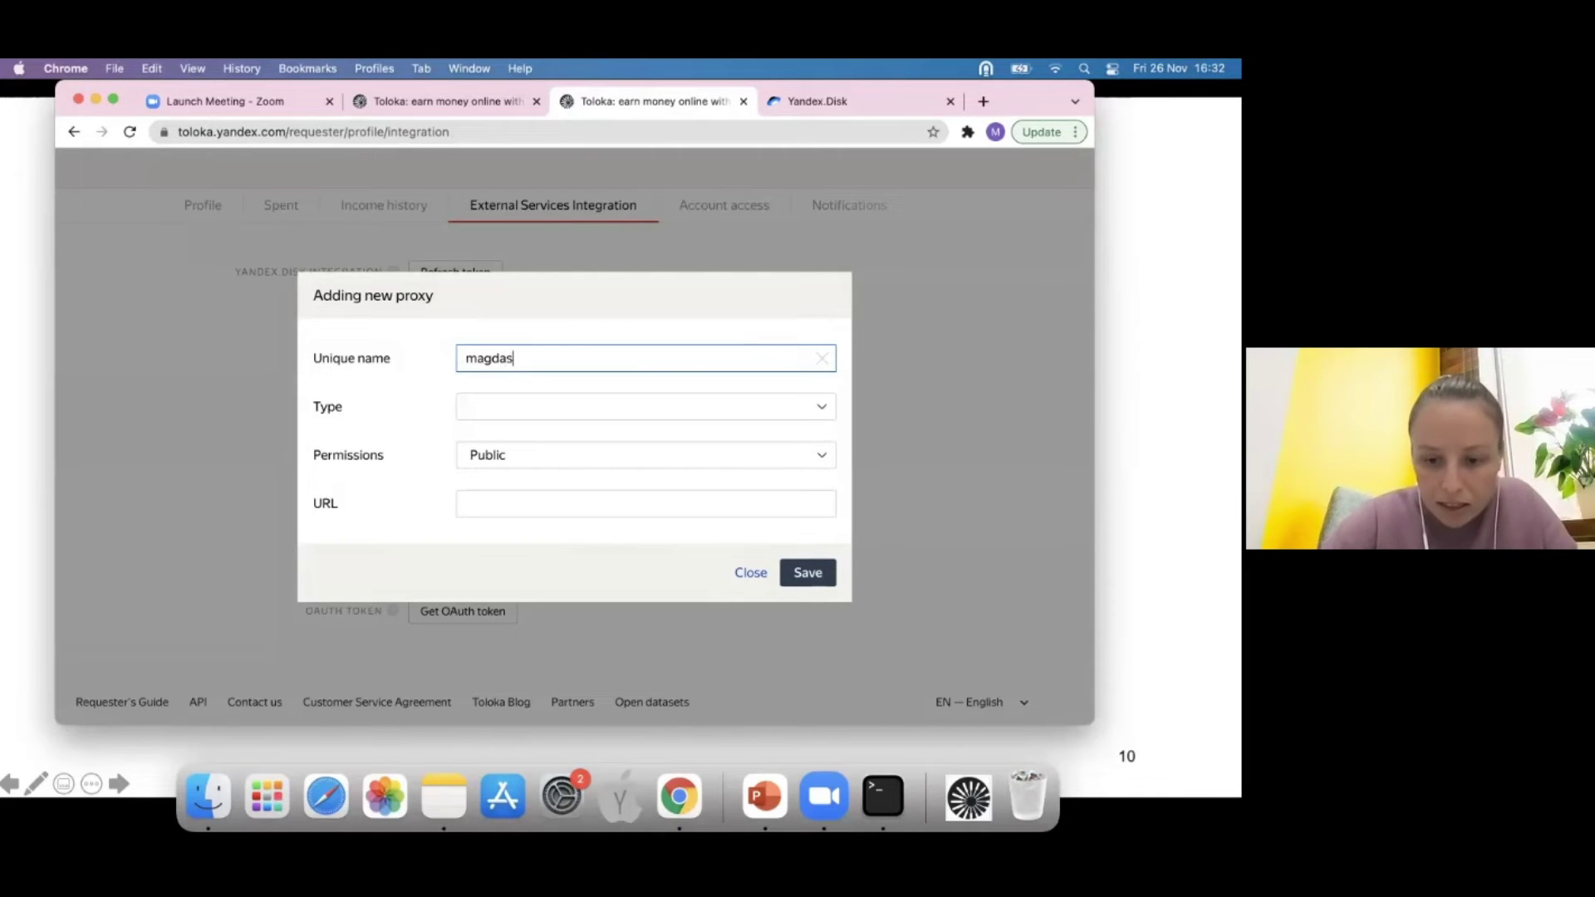
type("-toloka")
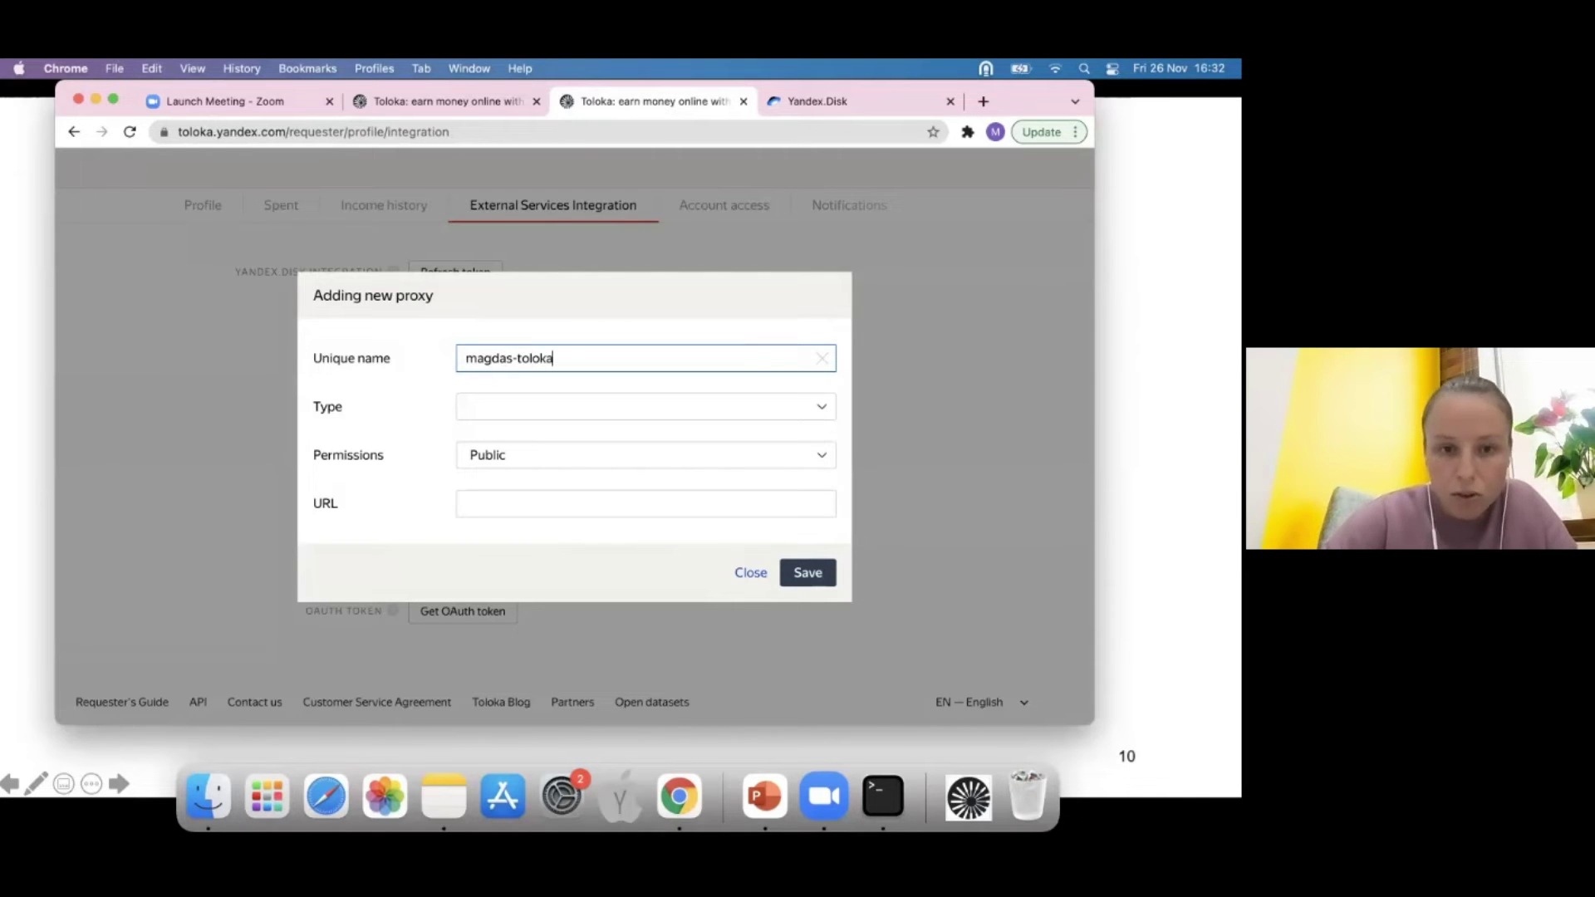
- Set the new proxy's type to Yandex.Disk and keep its permissions at Public
left_click(534, 407)
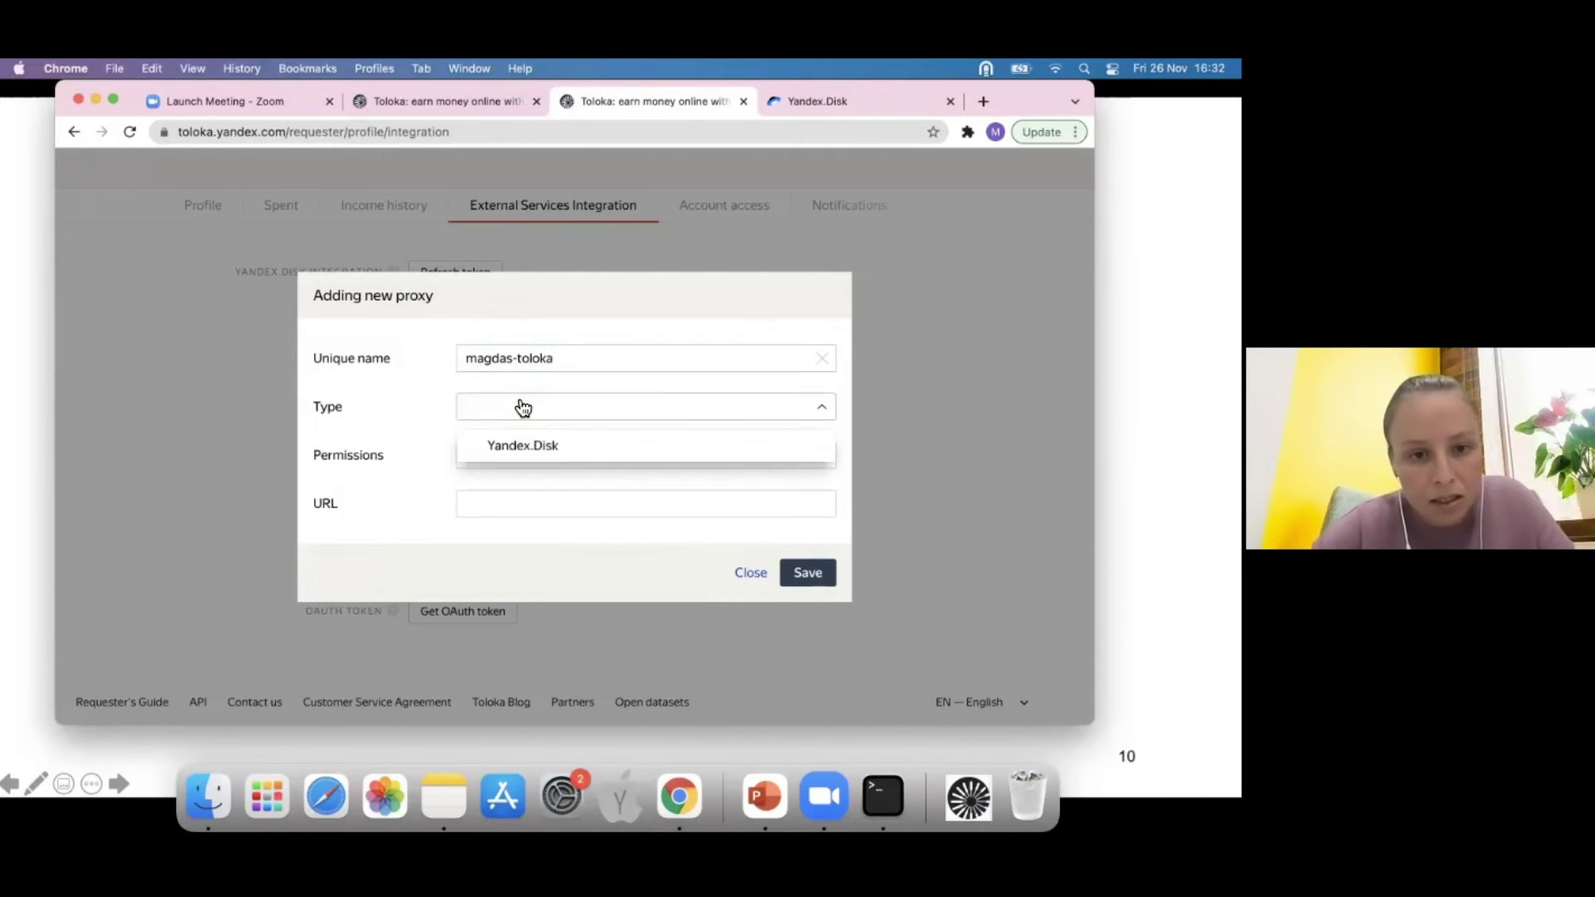
left_click(540, 442)
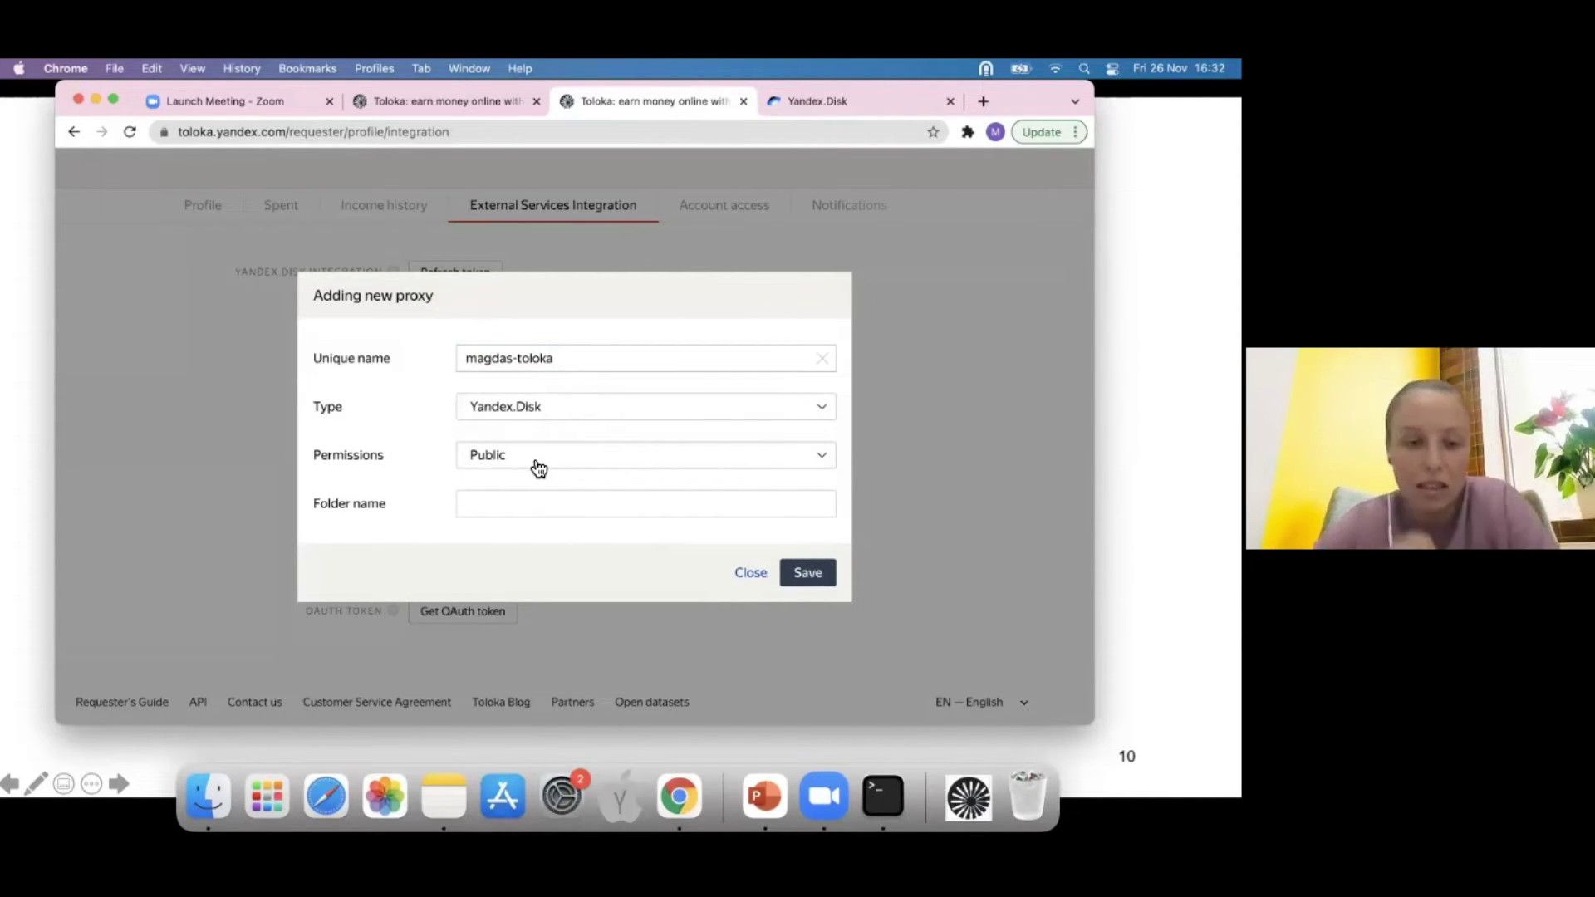
left_click(538, 468)
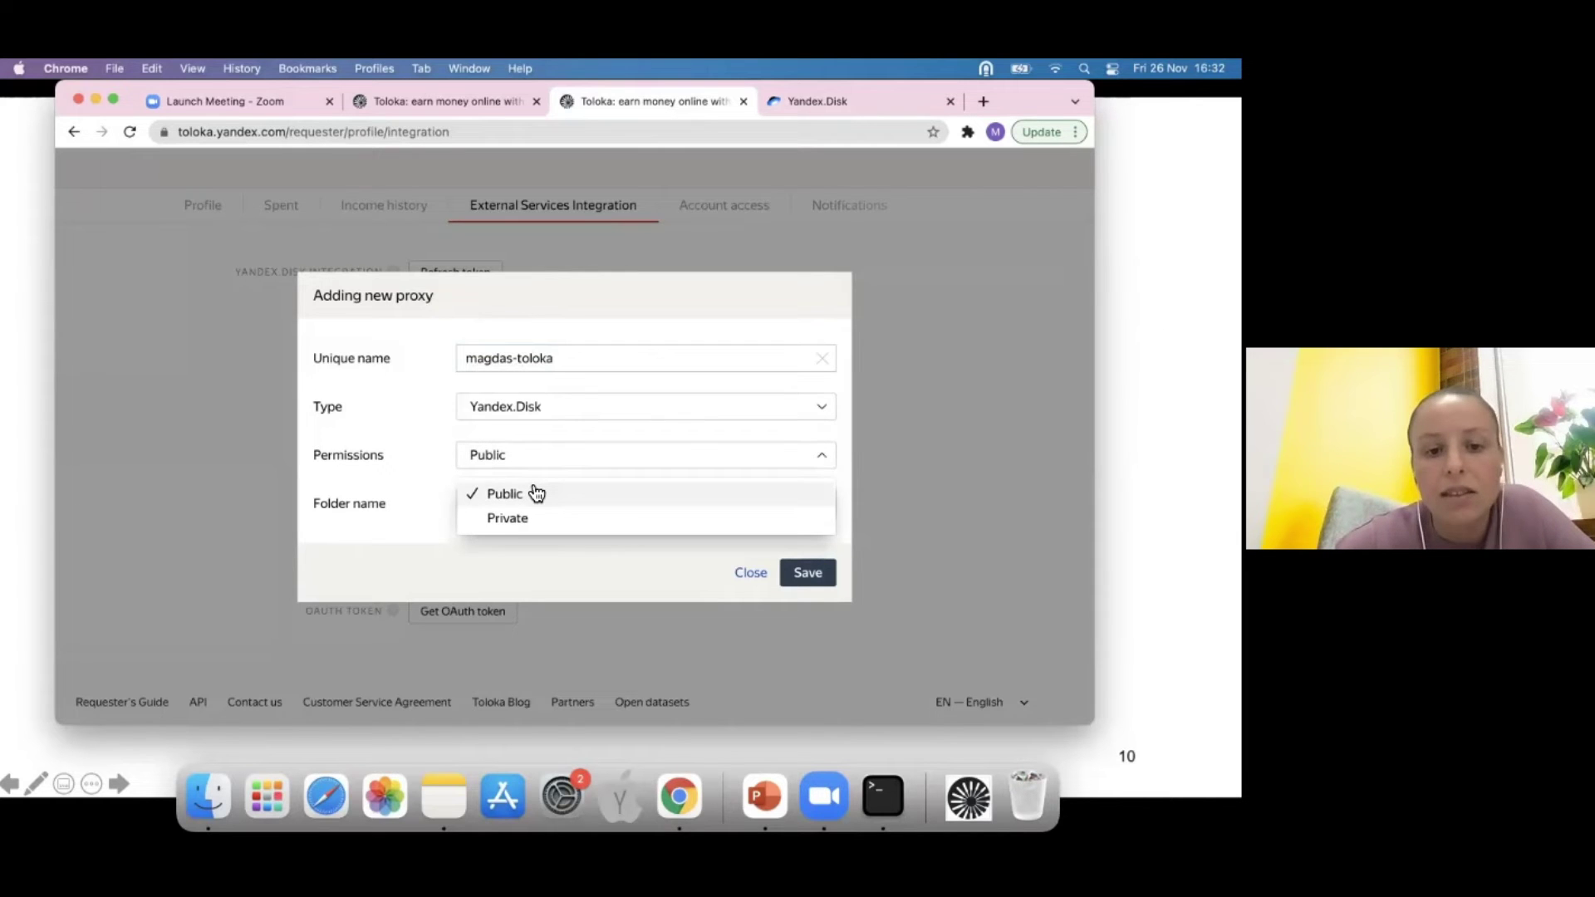
left_click(528, 491)
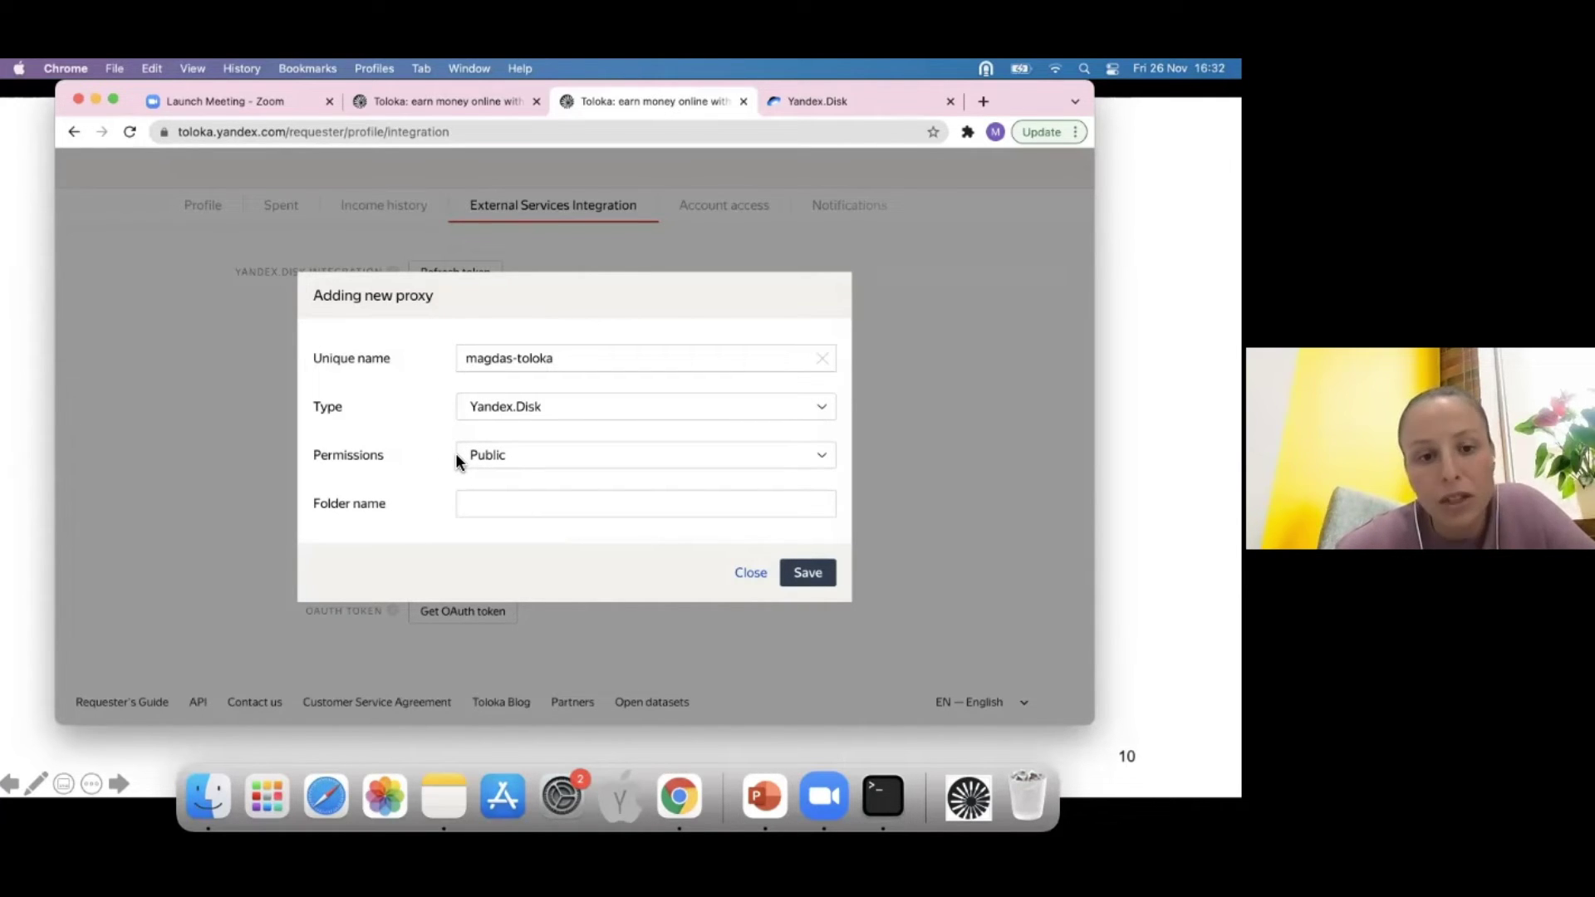
left_click(526, 456)
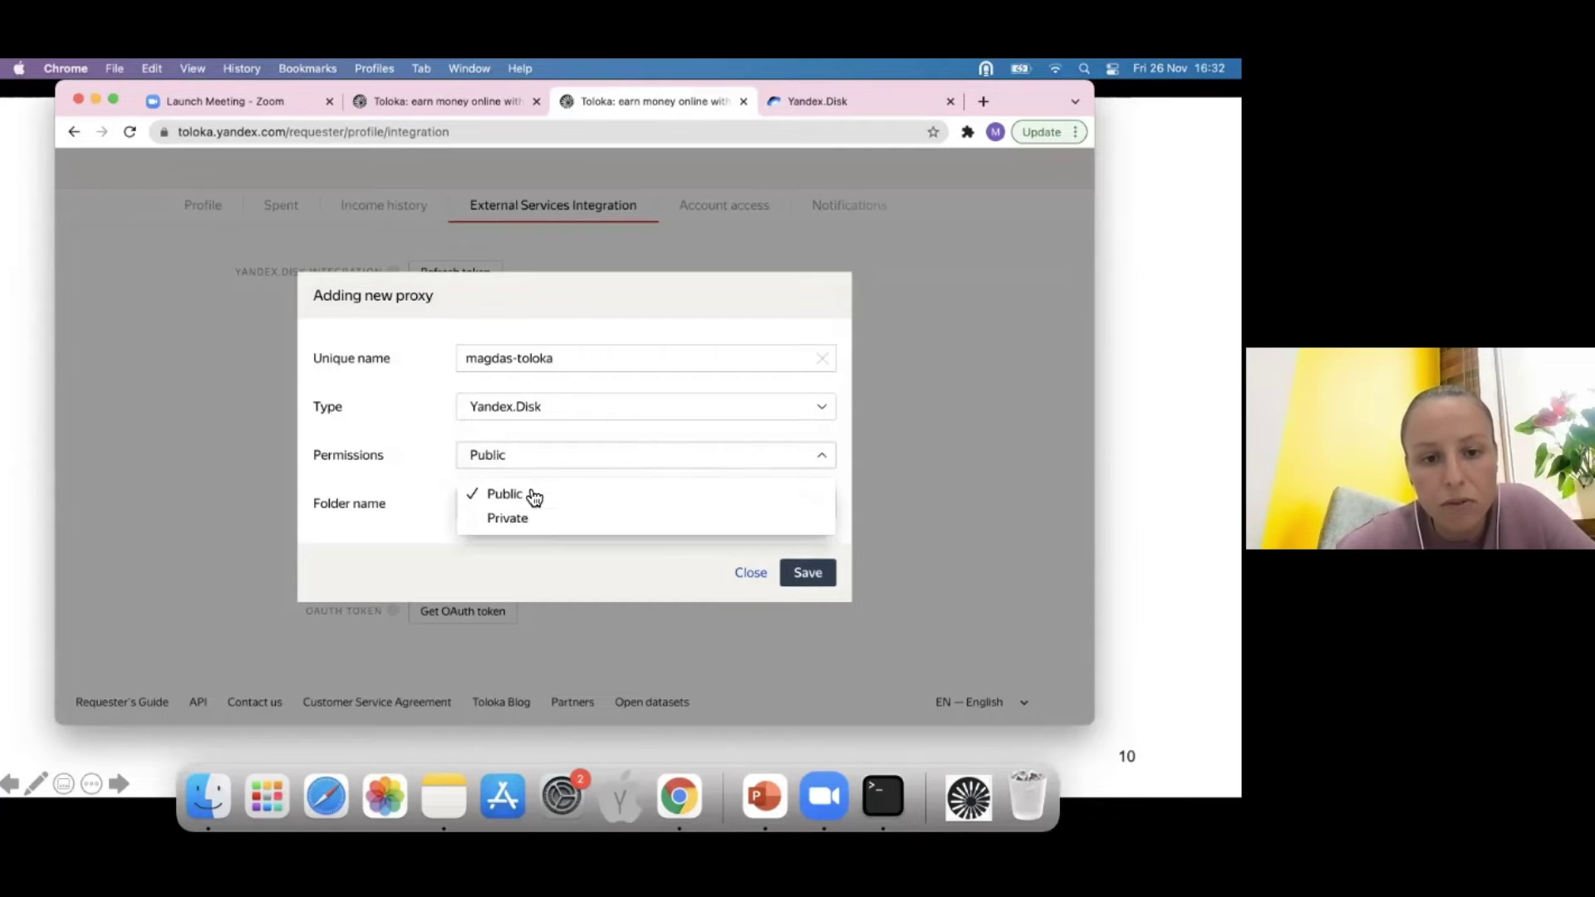
left_click(454, 456)
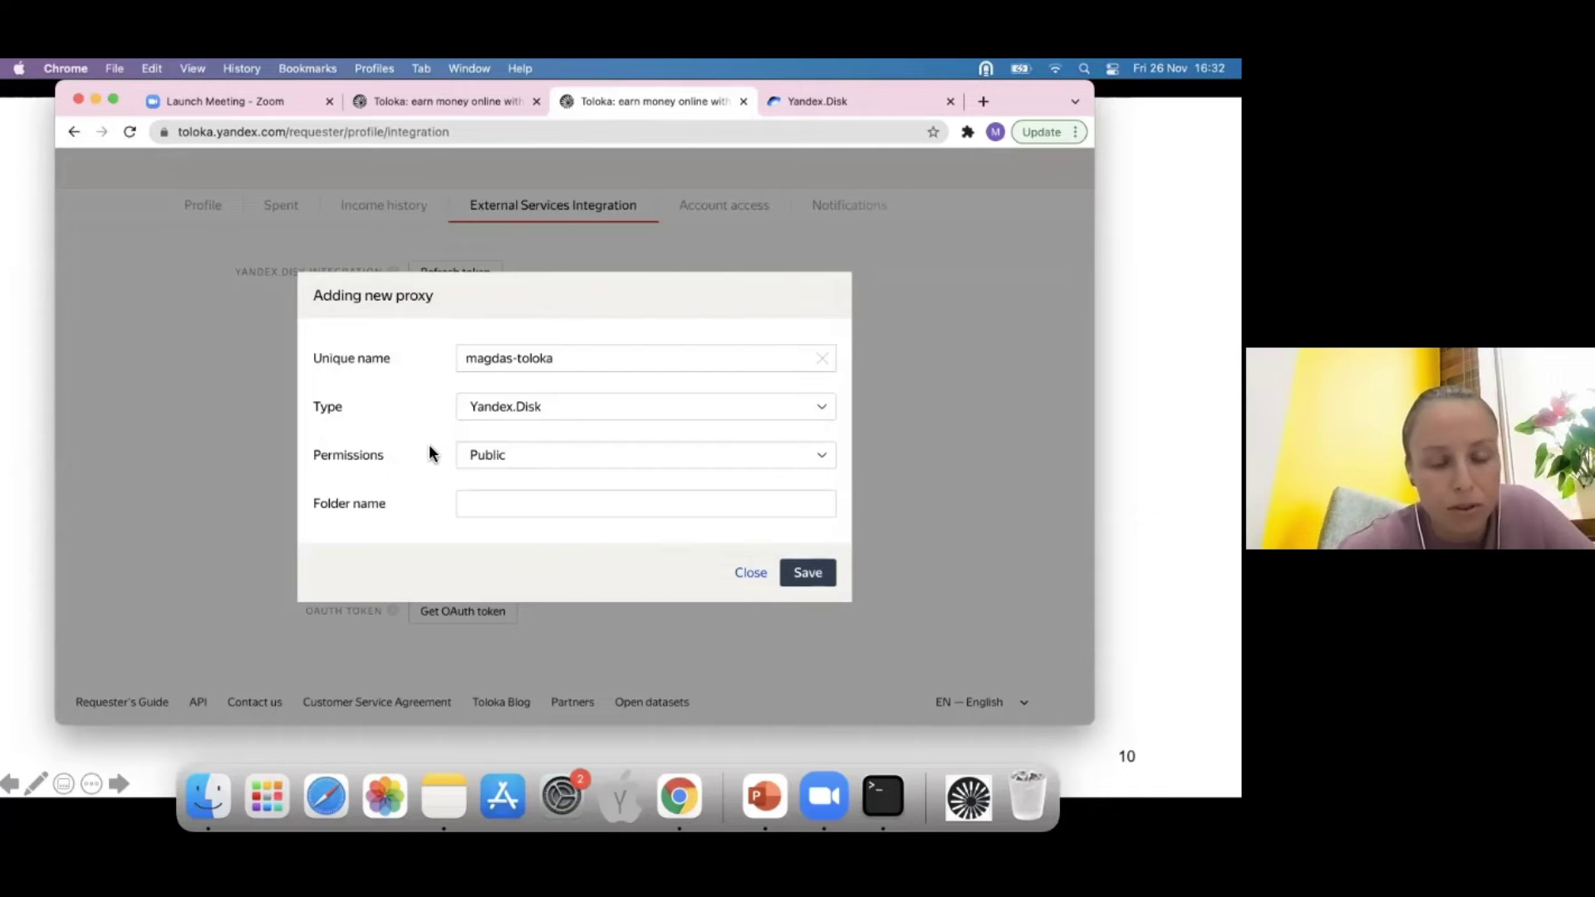
- Set the proxy's folder name to toloka-photo-project and save the proxy
scroll(431, 453, "down", 1)
left_click(506, 501)
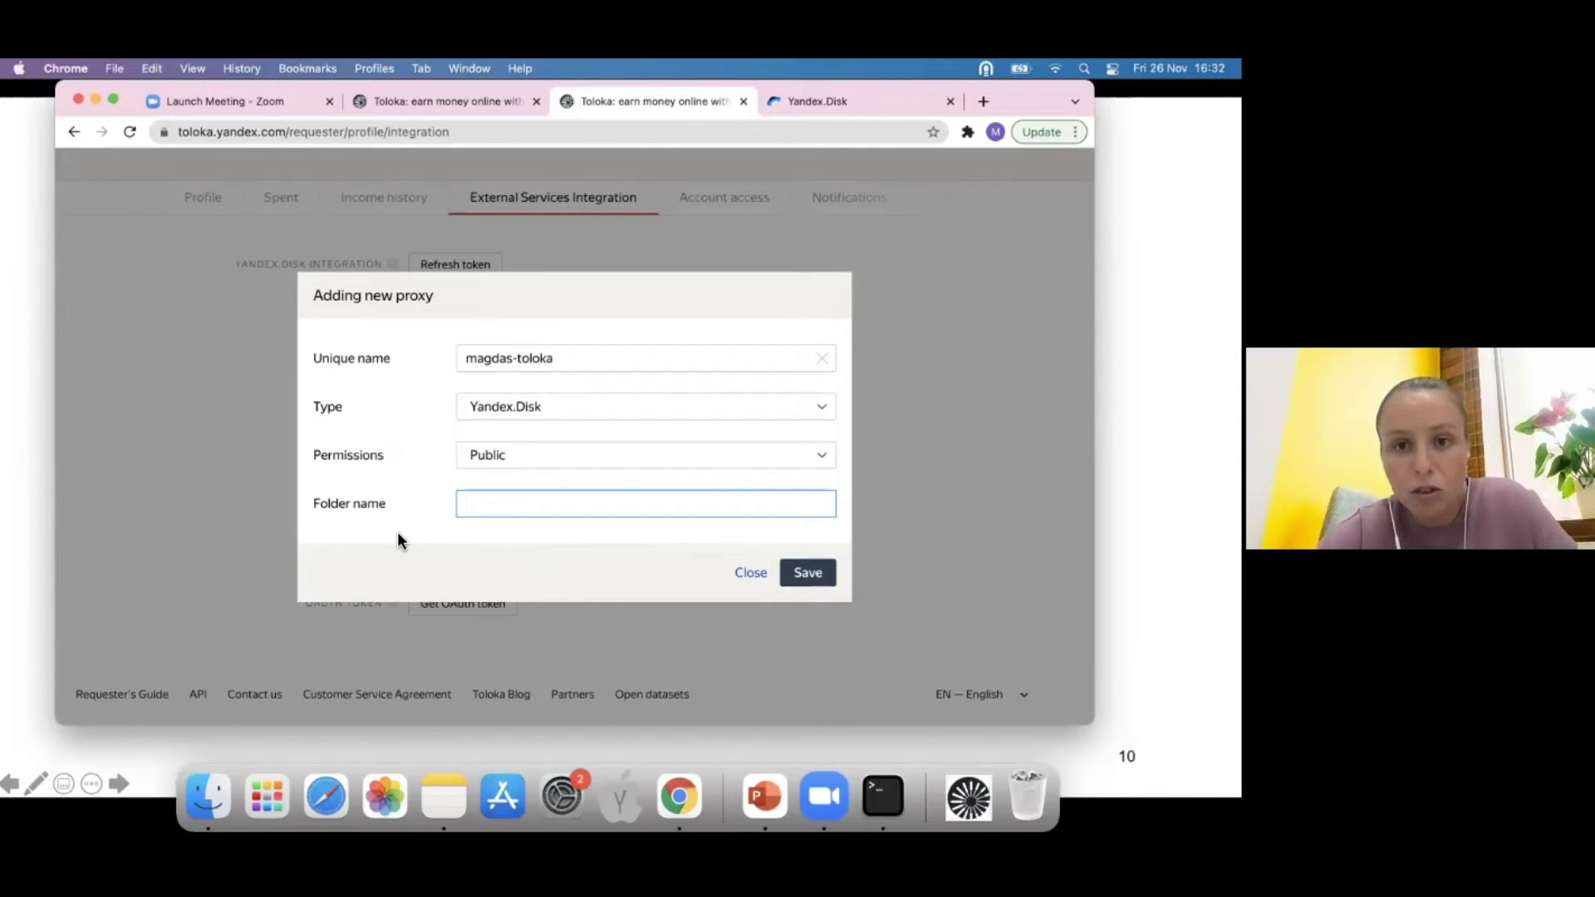
type("t")
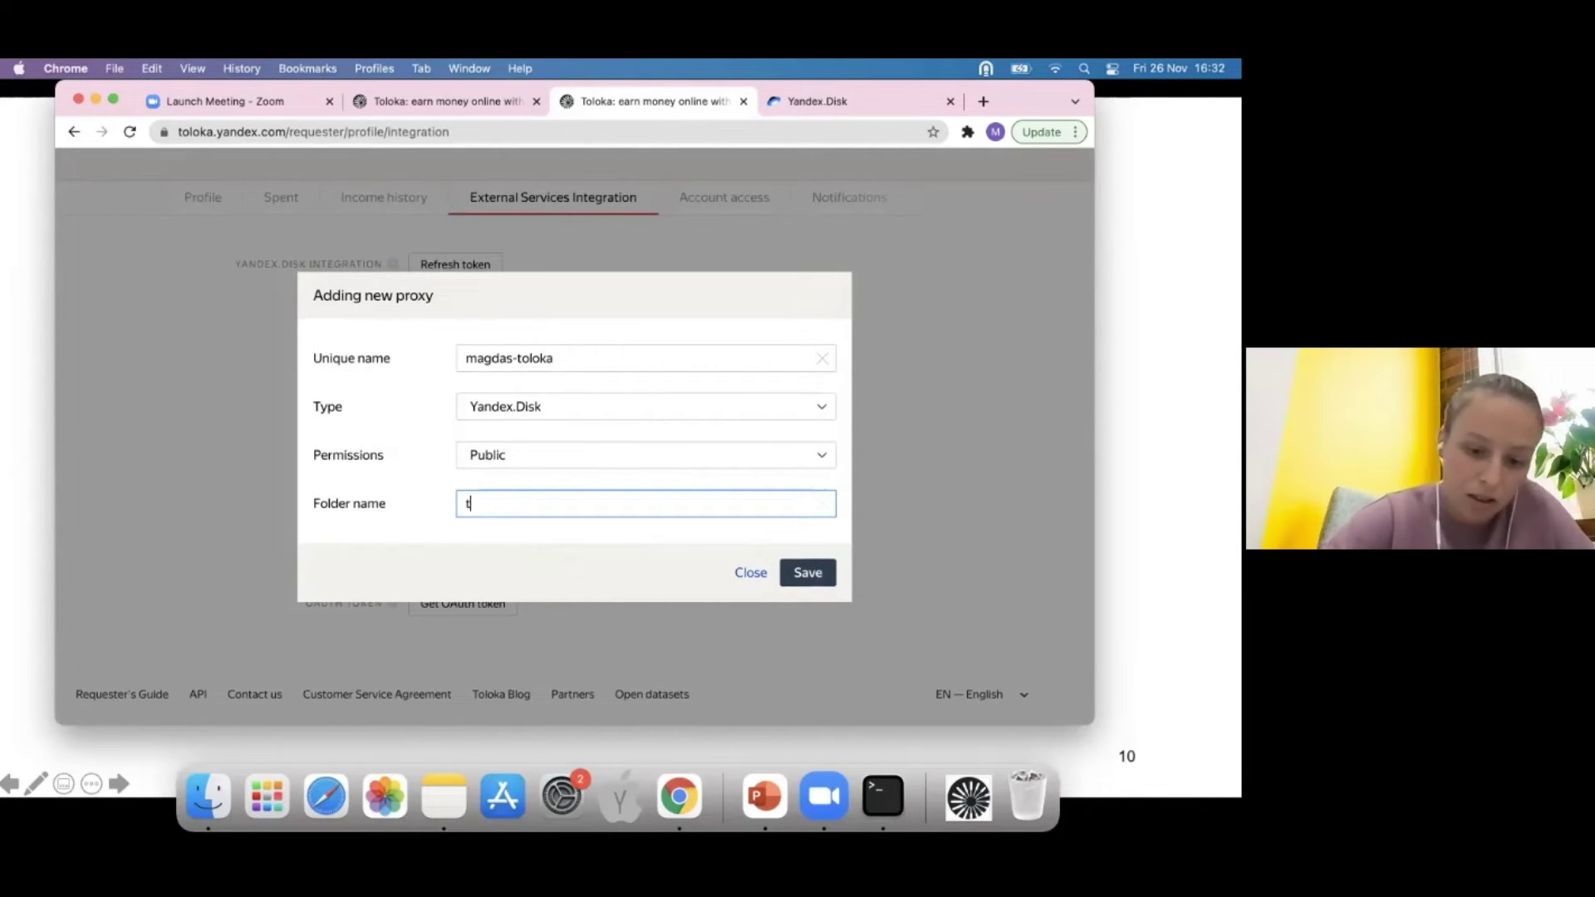
type("oloka=")
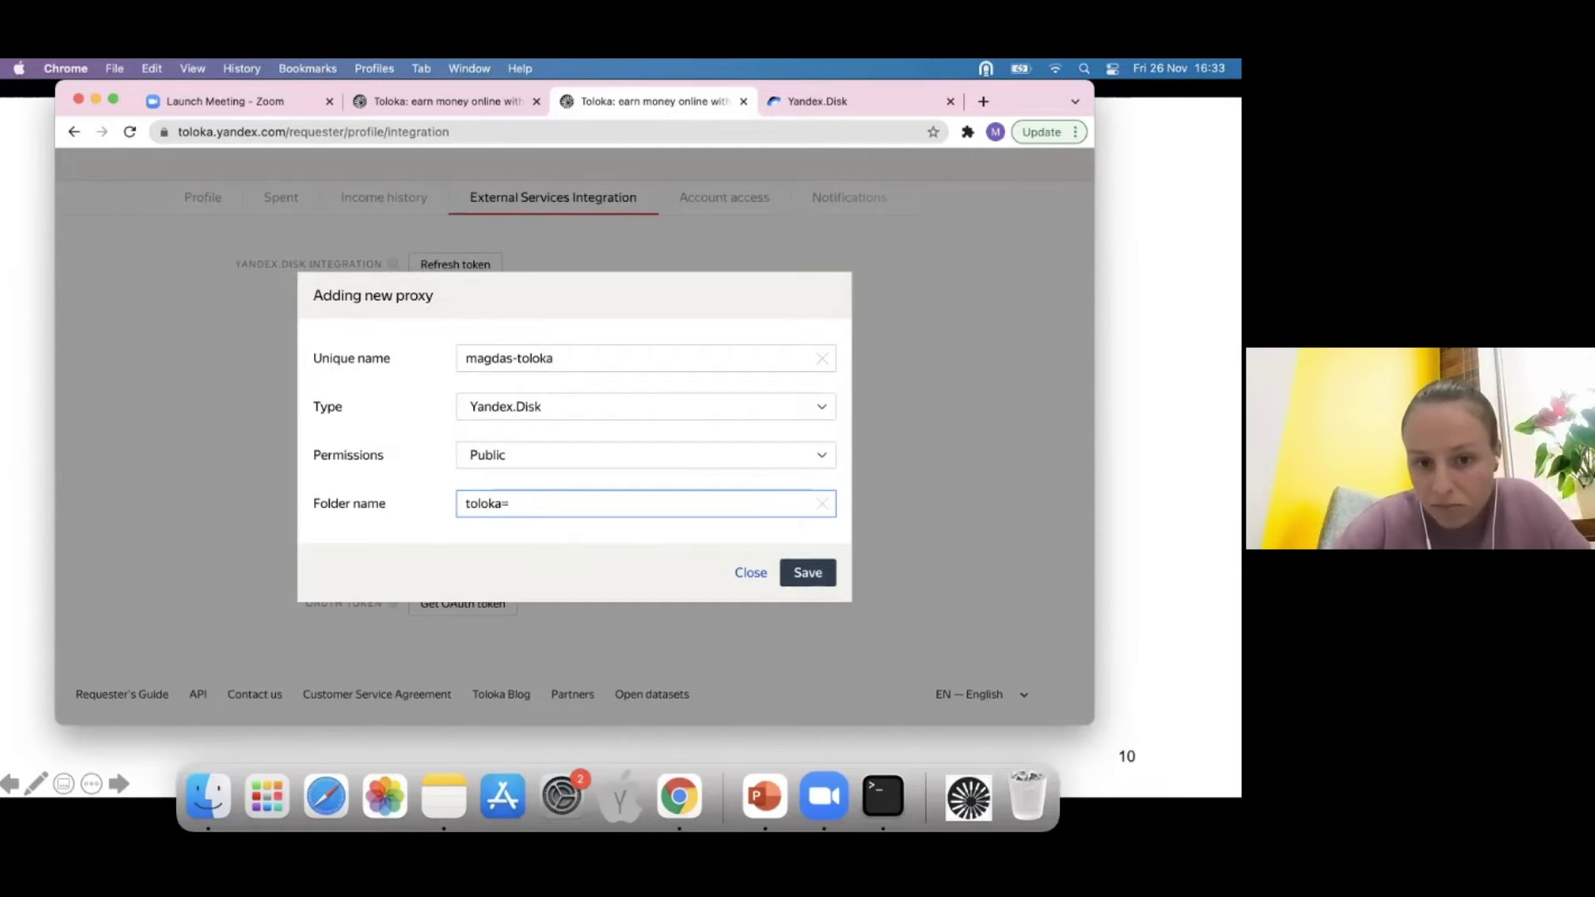
key("BackSpace")
type("-")
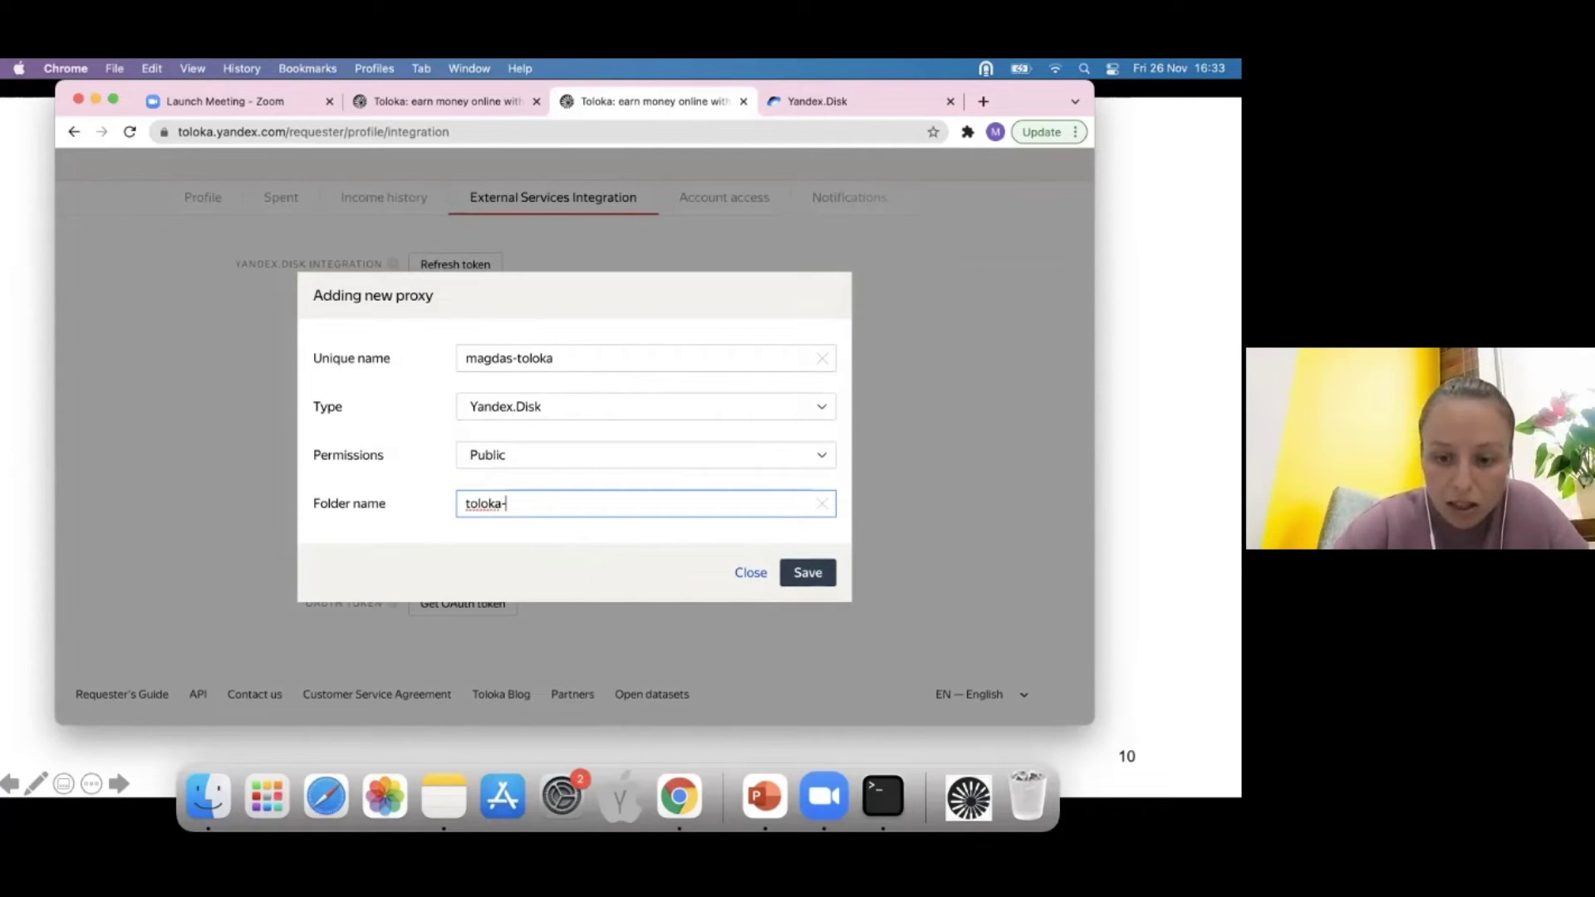
type("phto")
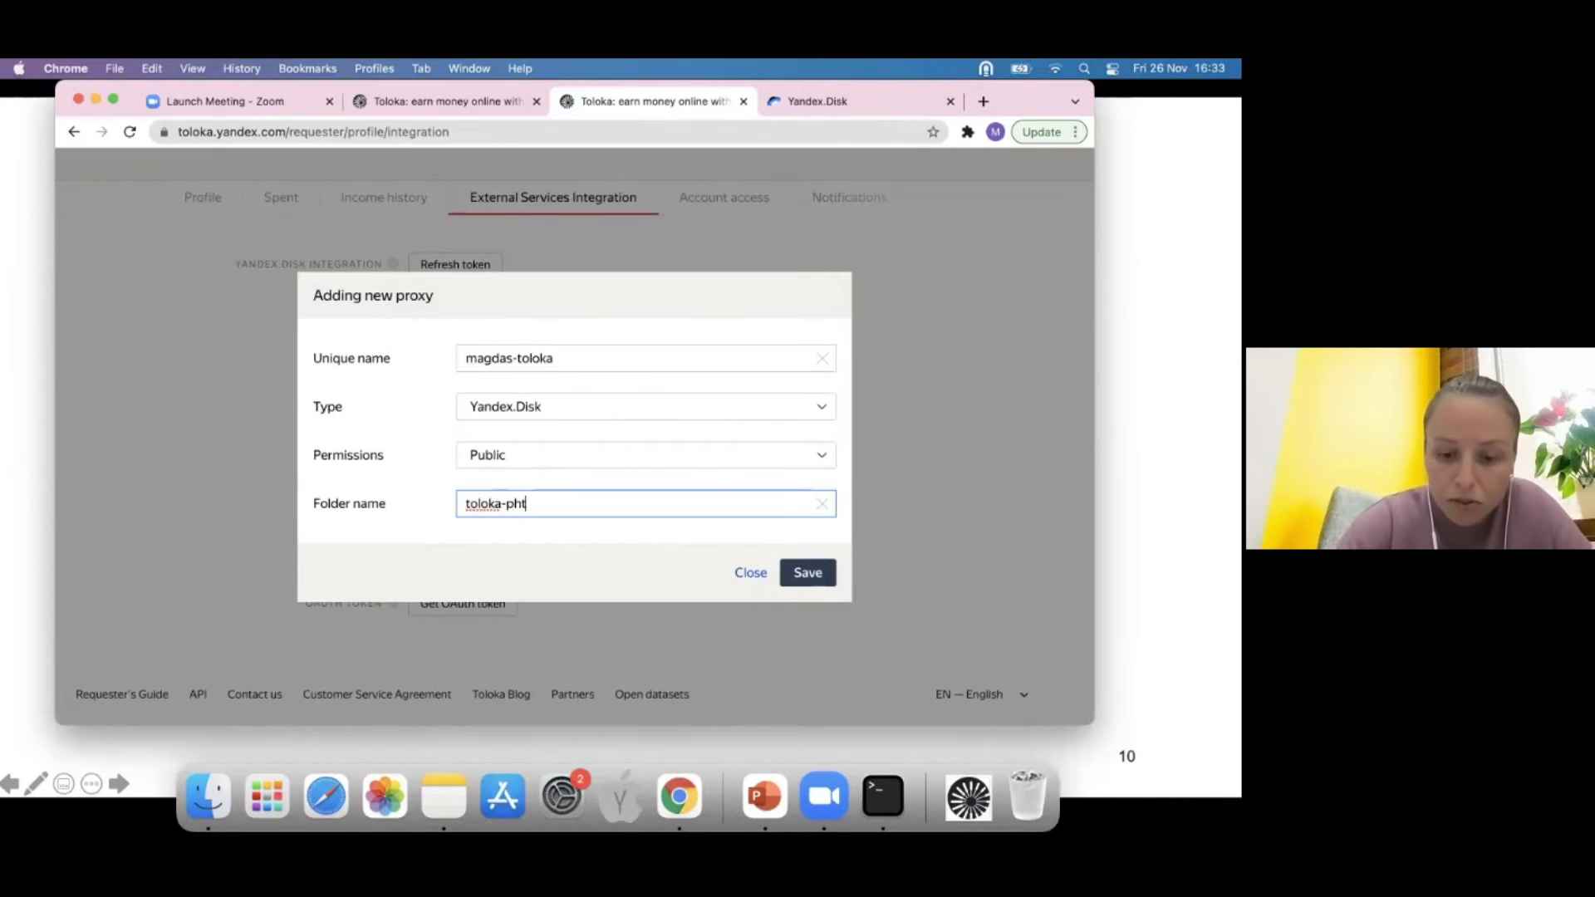
key("BackSpace")
key("BackSpace")
key("BackSpace")
type("ho")
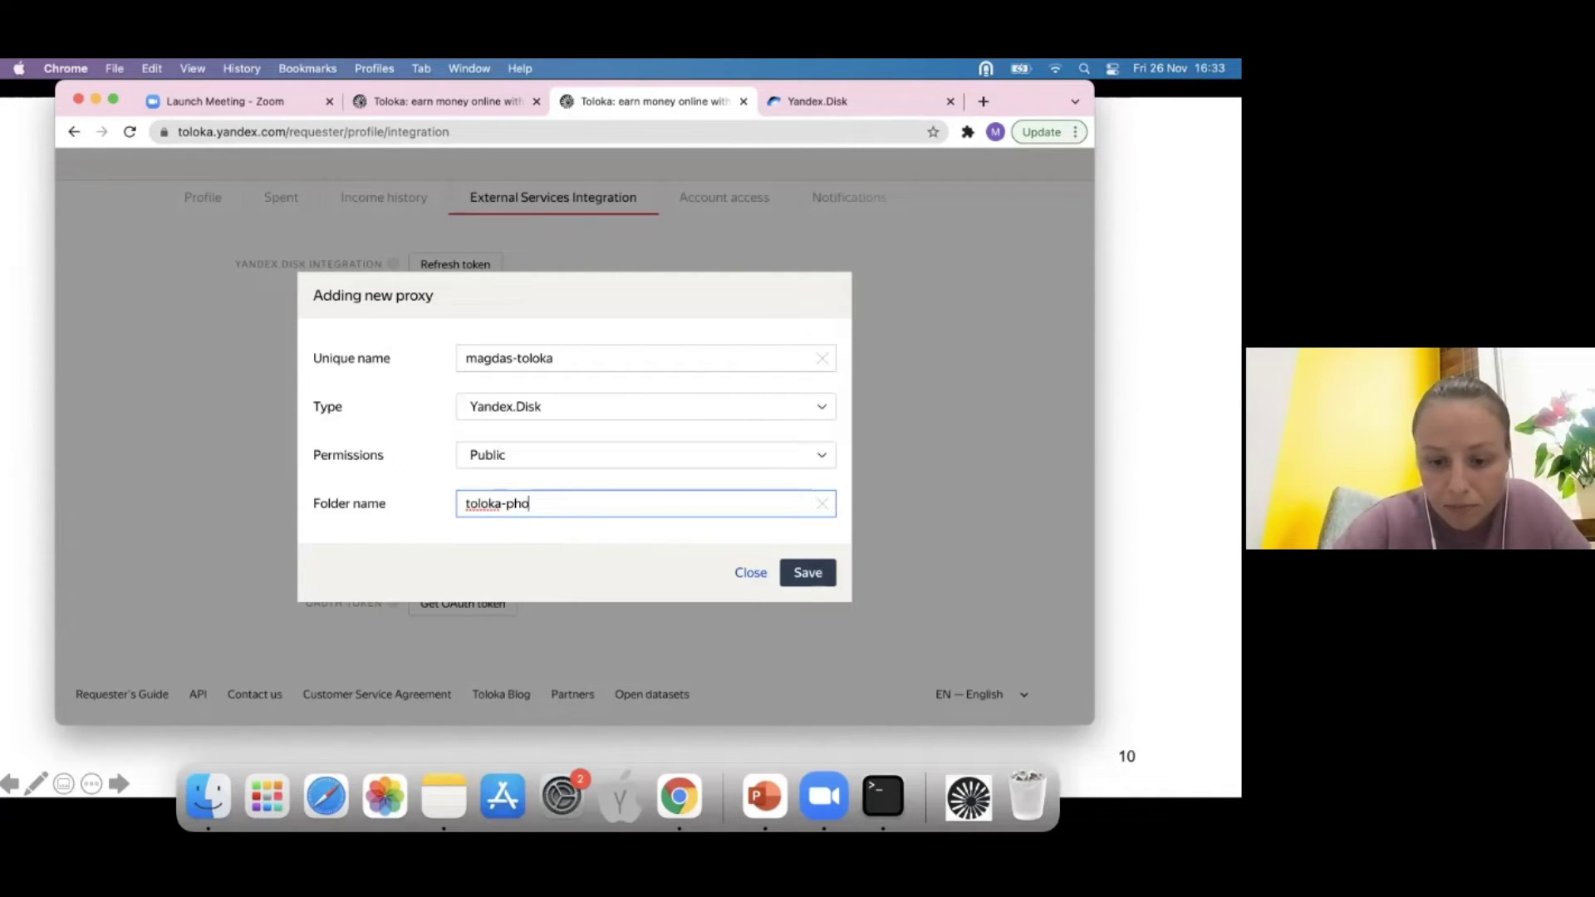
type("to-project")
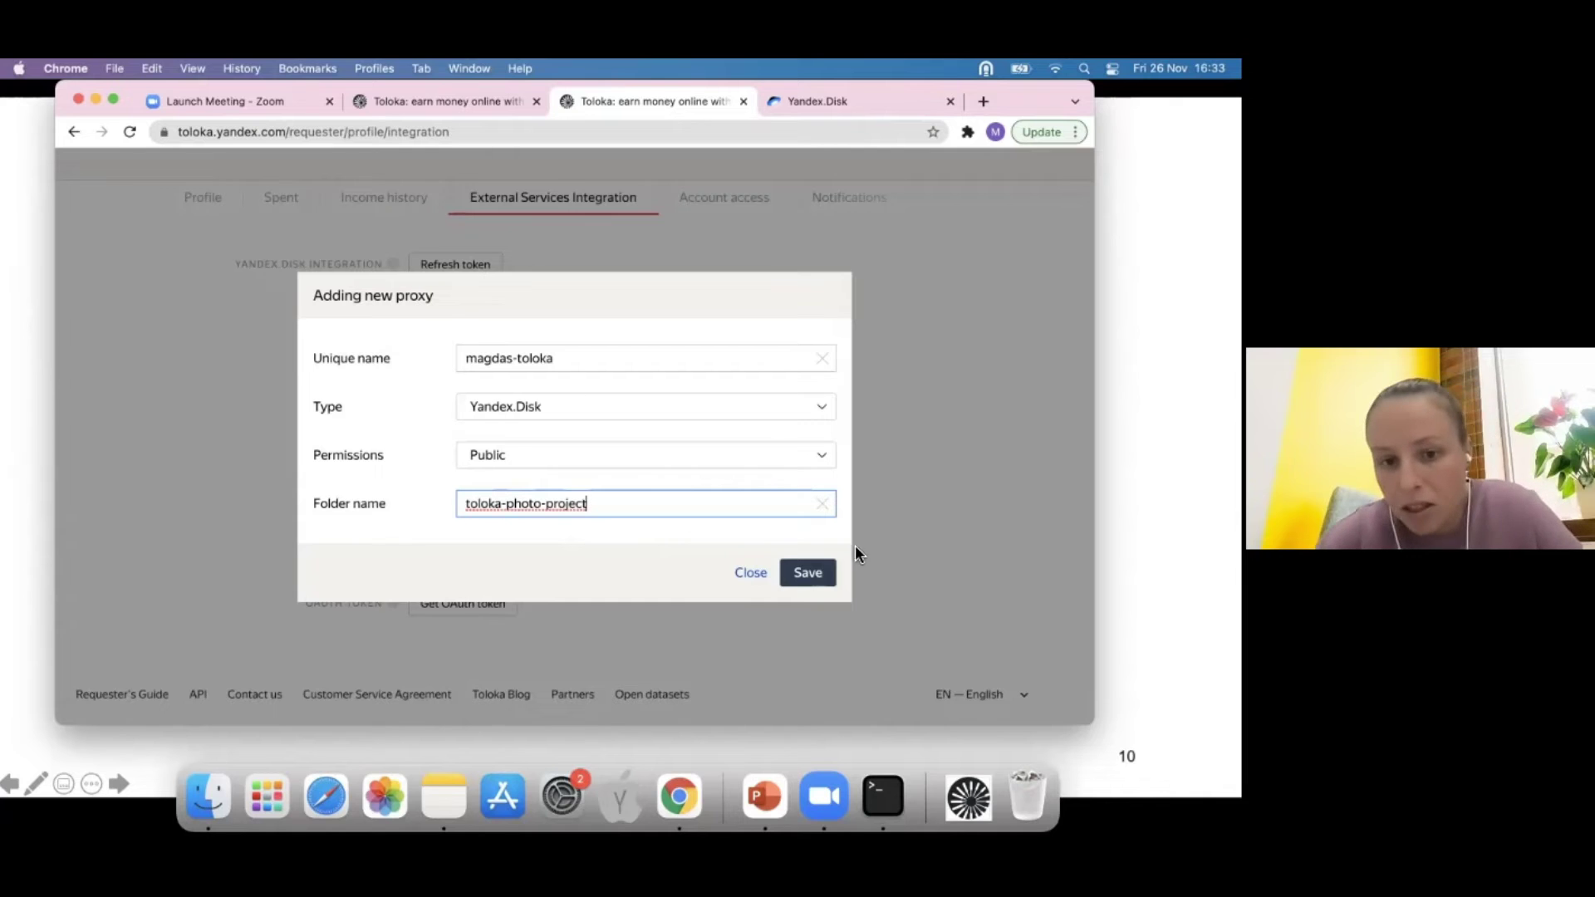
left_click(803, 571)
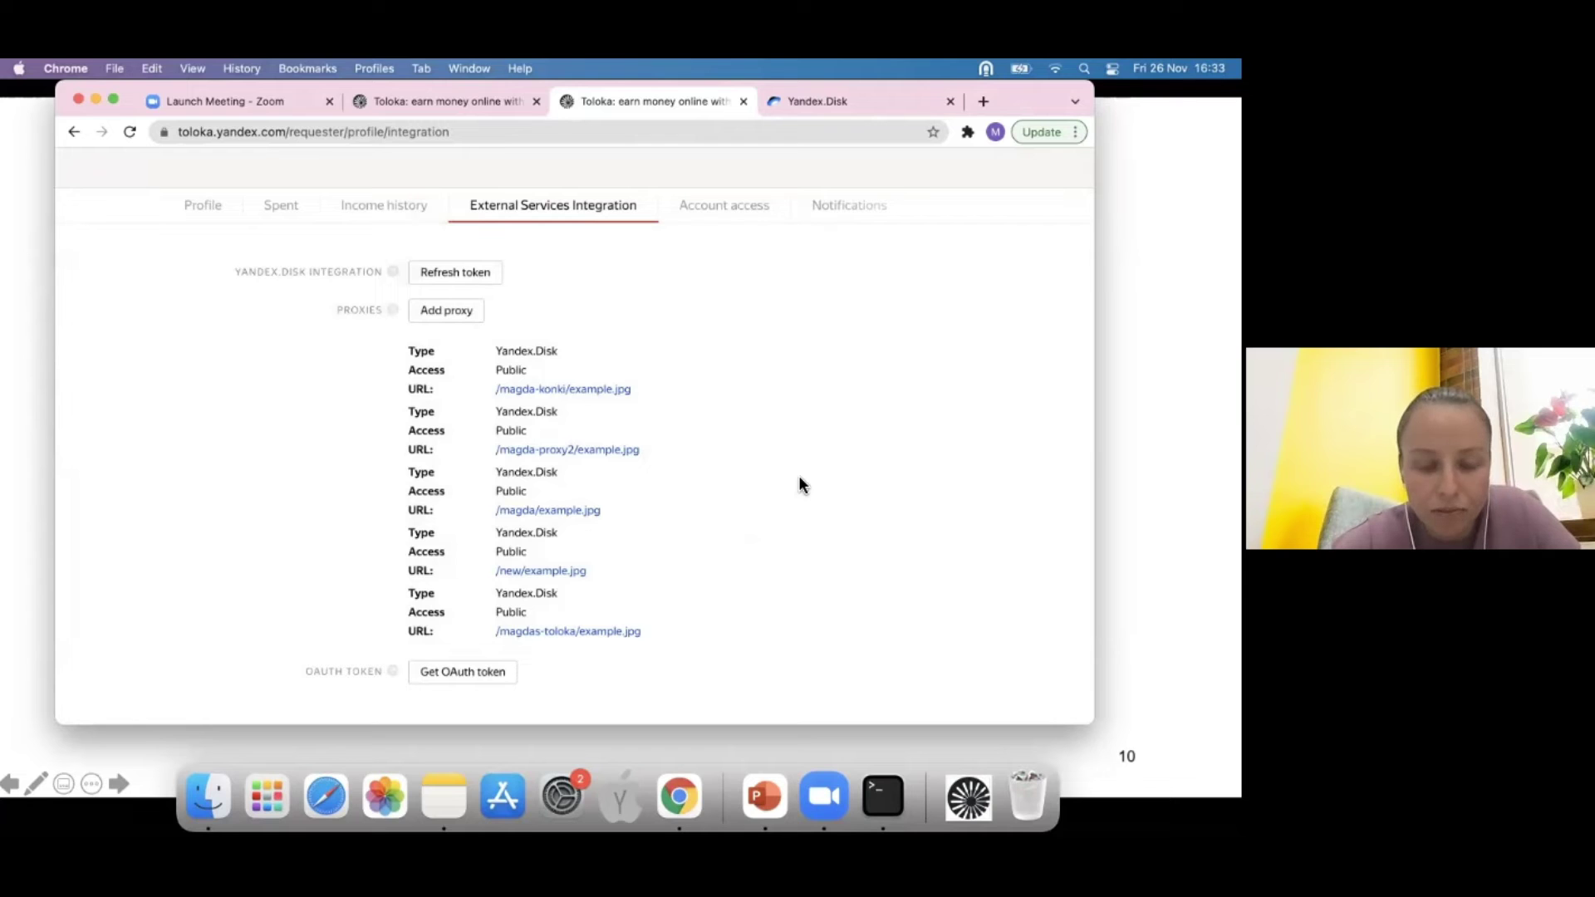
- Switch to Yandex.Disk and open the toloka-photo-project folder inside Applications > Toloka
left_click(839, 103)
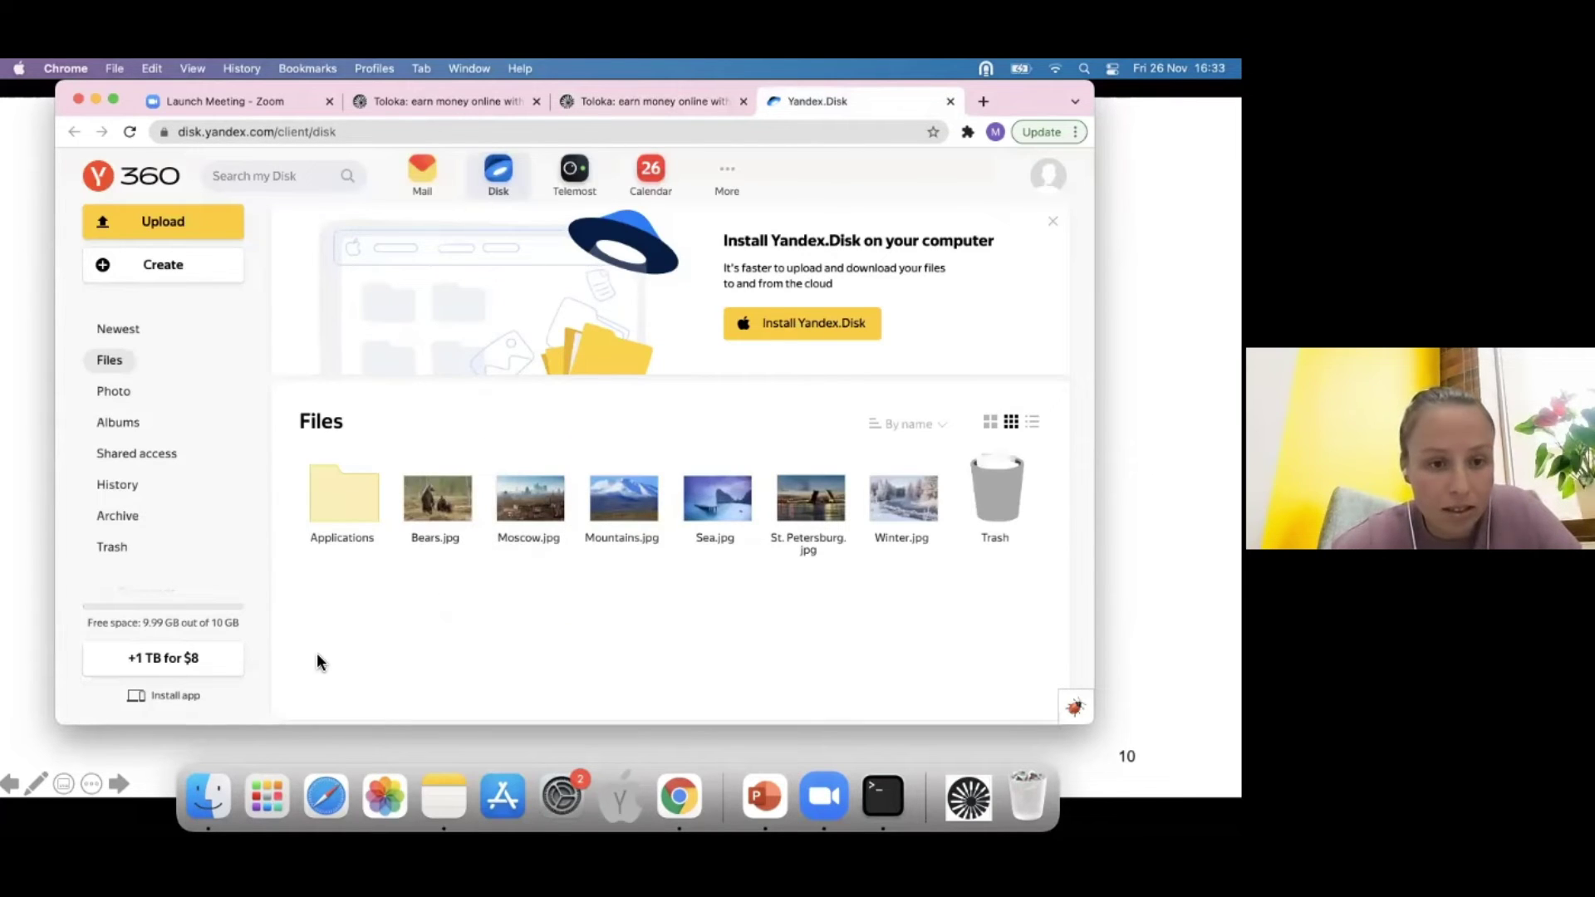
double_click(342, 509)
double_click(343, 510)
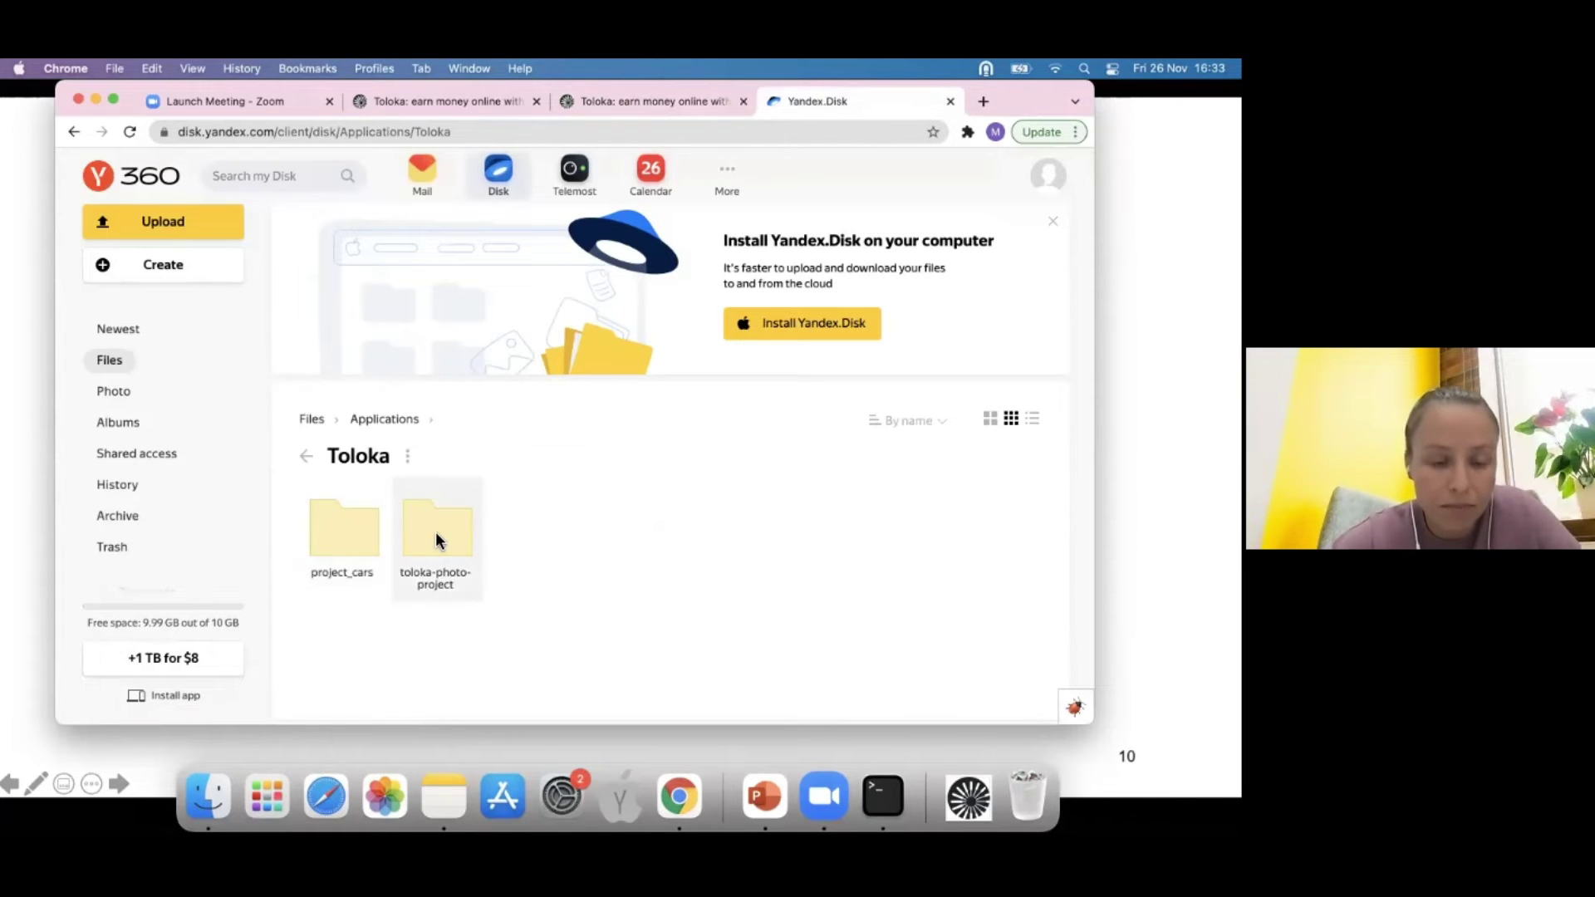
left_click(311, 419)
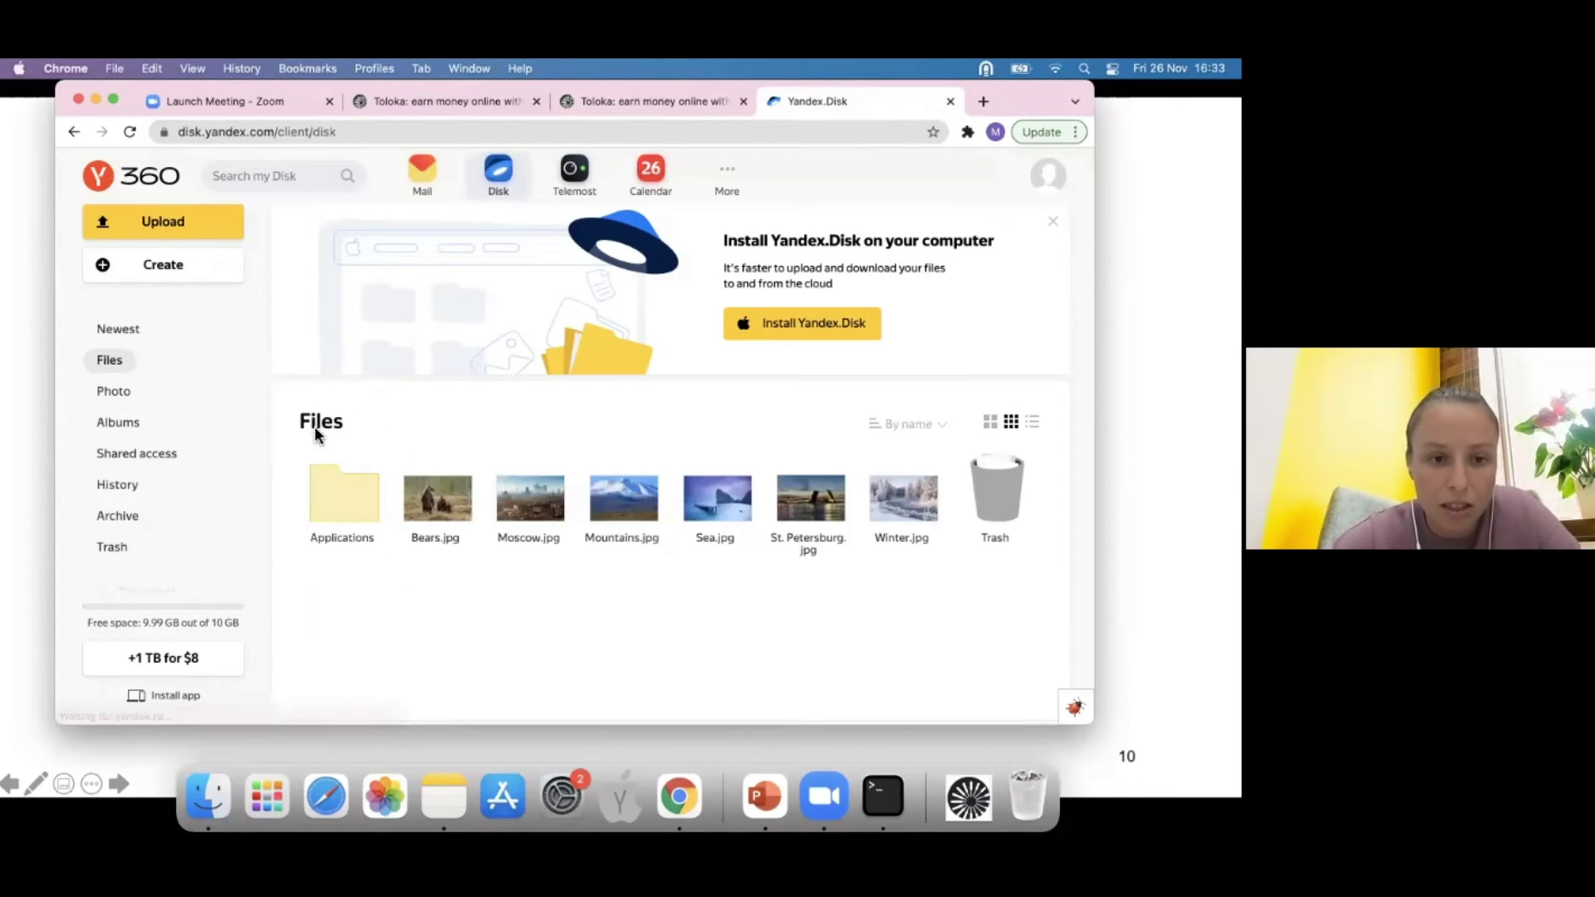
double_click(332, 505)
double_click(359, 542)
double_click(437, 510)
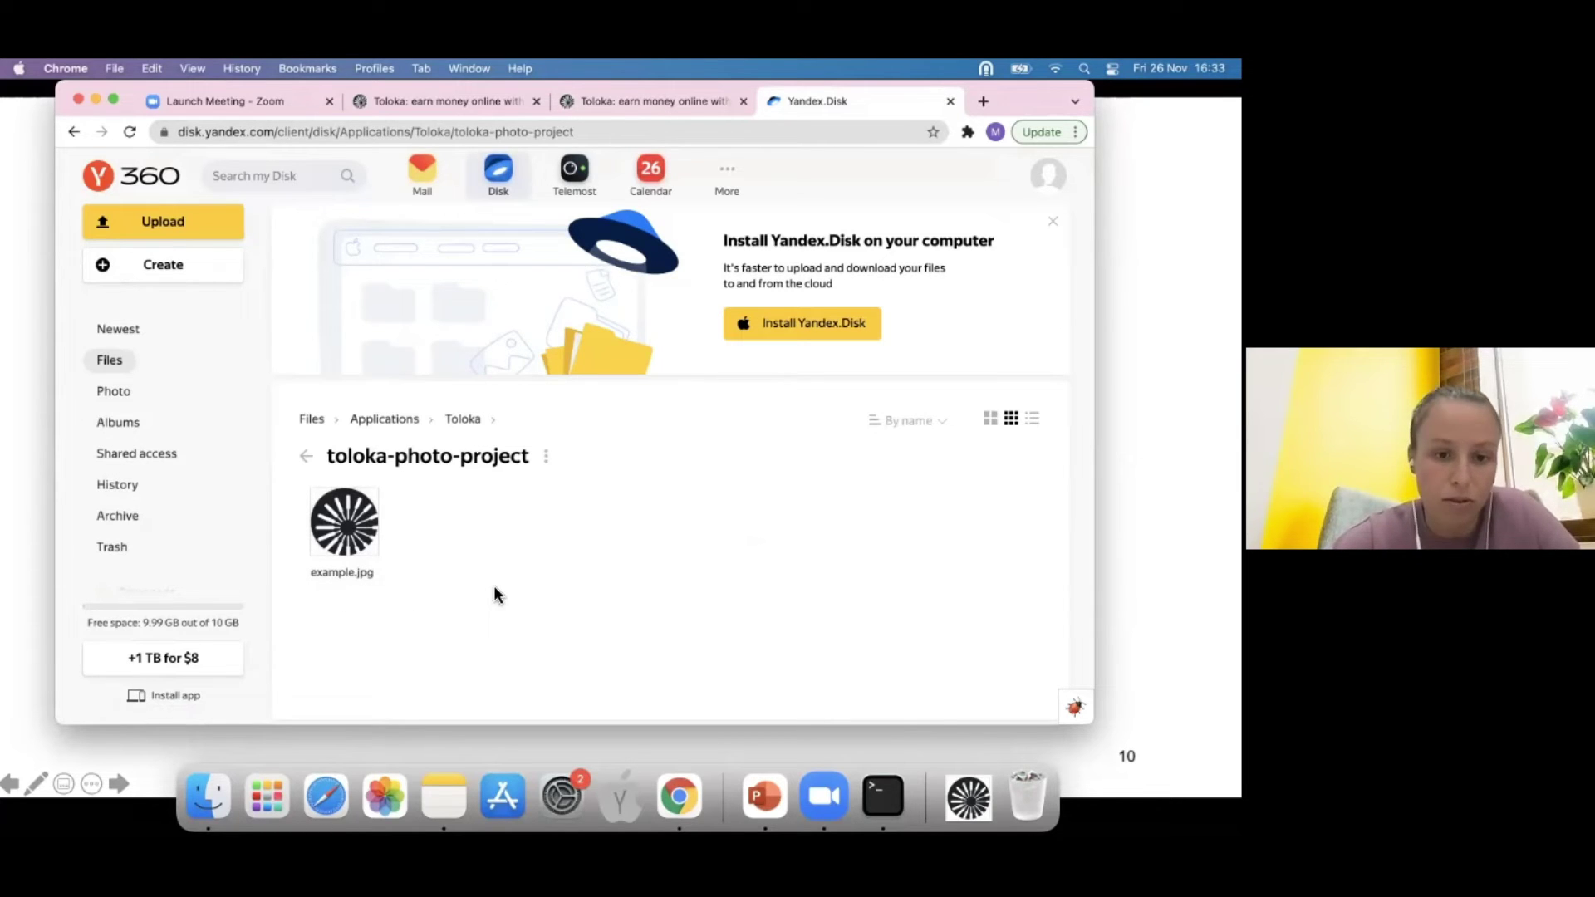
- Return to the Toloka integration page and highlight the details of the magdas-toloka proxy
left_click(588, 100)
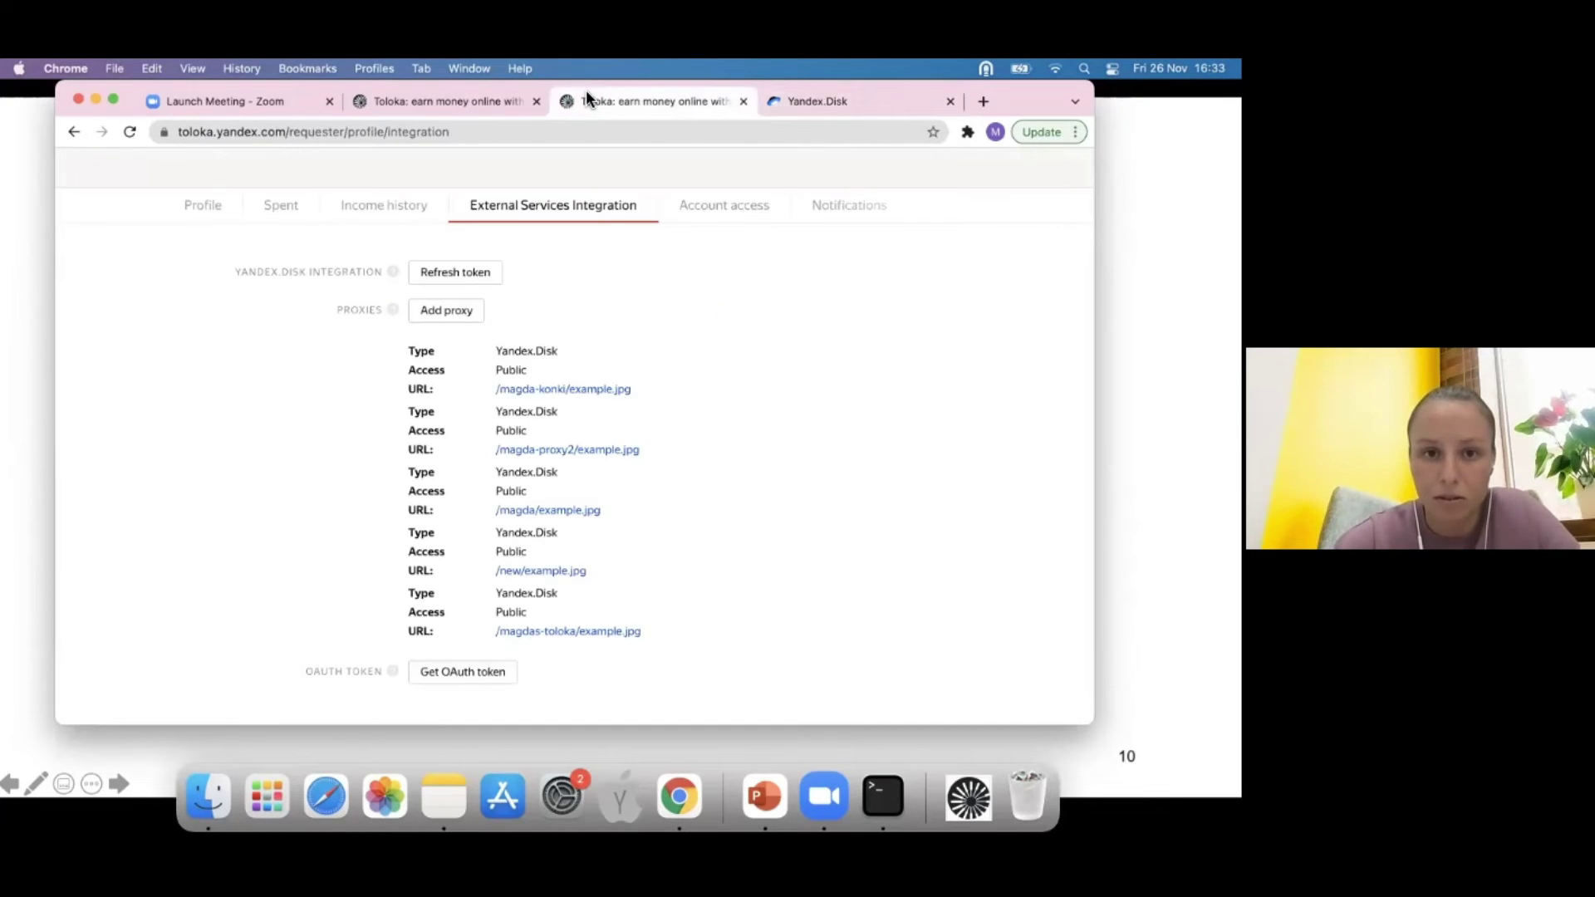
scroll(700, 400, "down", 2)
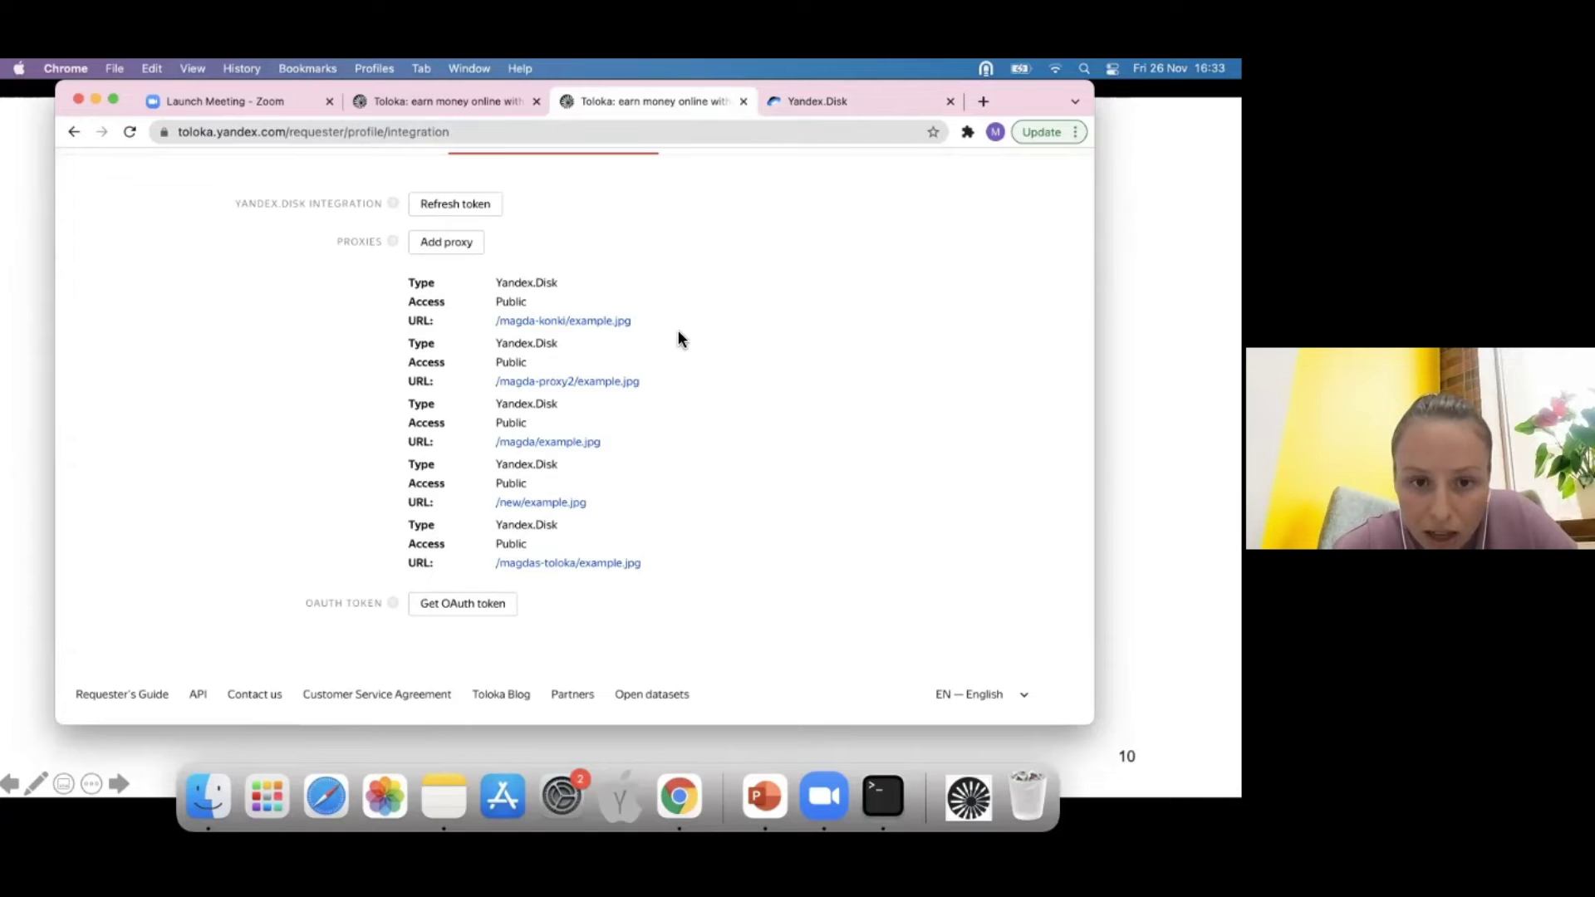
left_click_drag(652, 565, 409, 525)
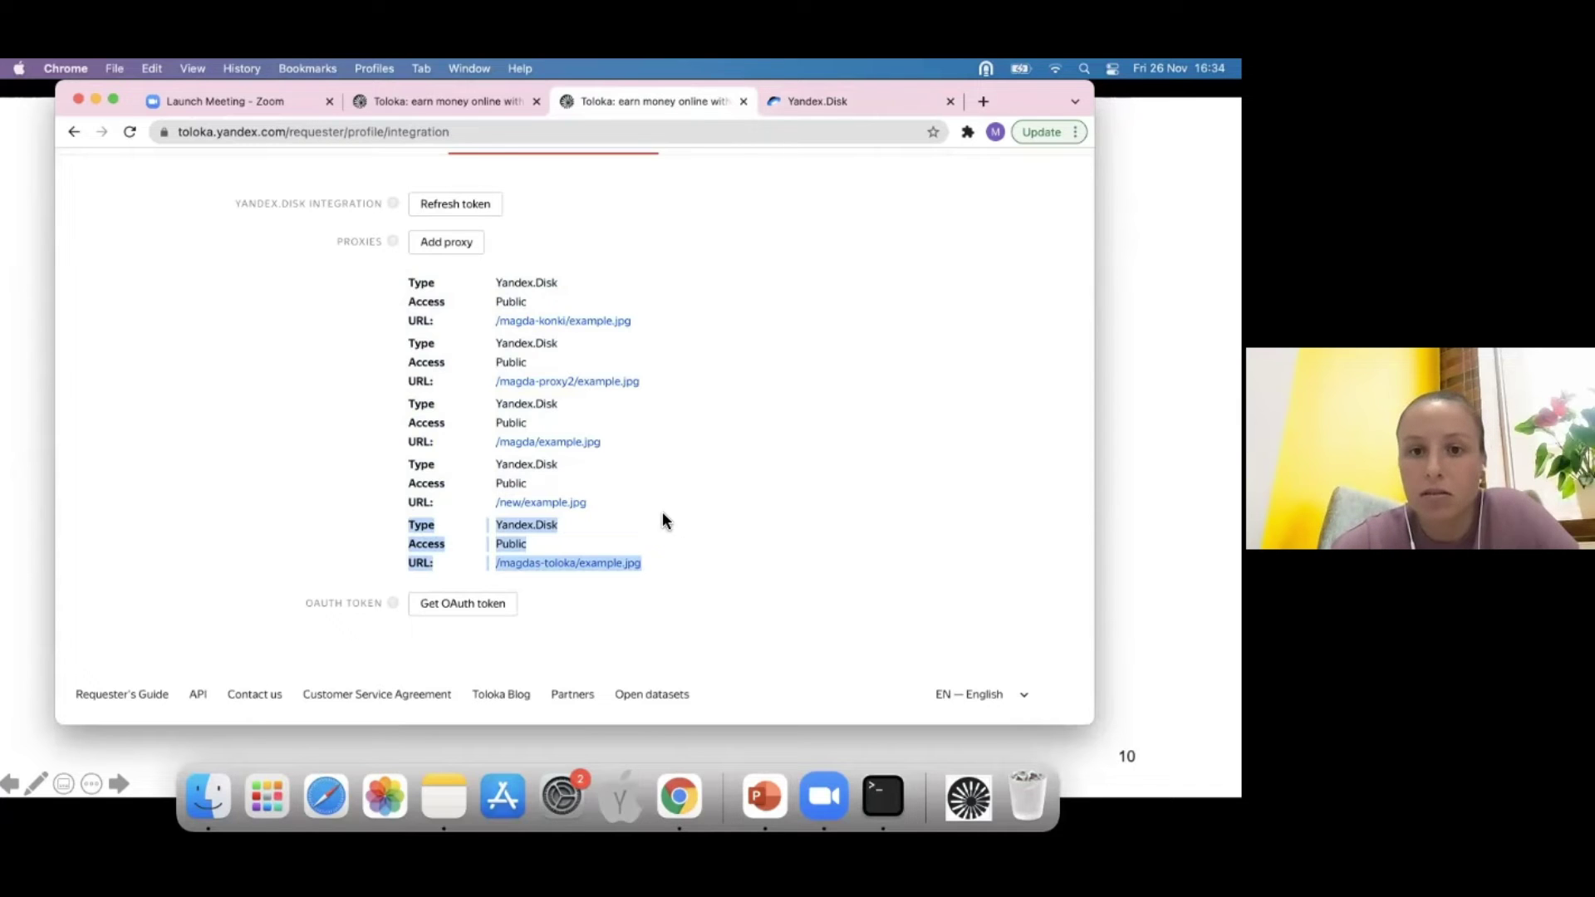
- Switch to the PowerPoint slideshow and follow the survey link on the next question slide
left_click(766, 799)
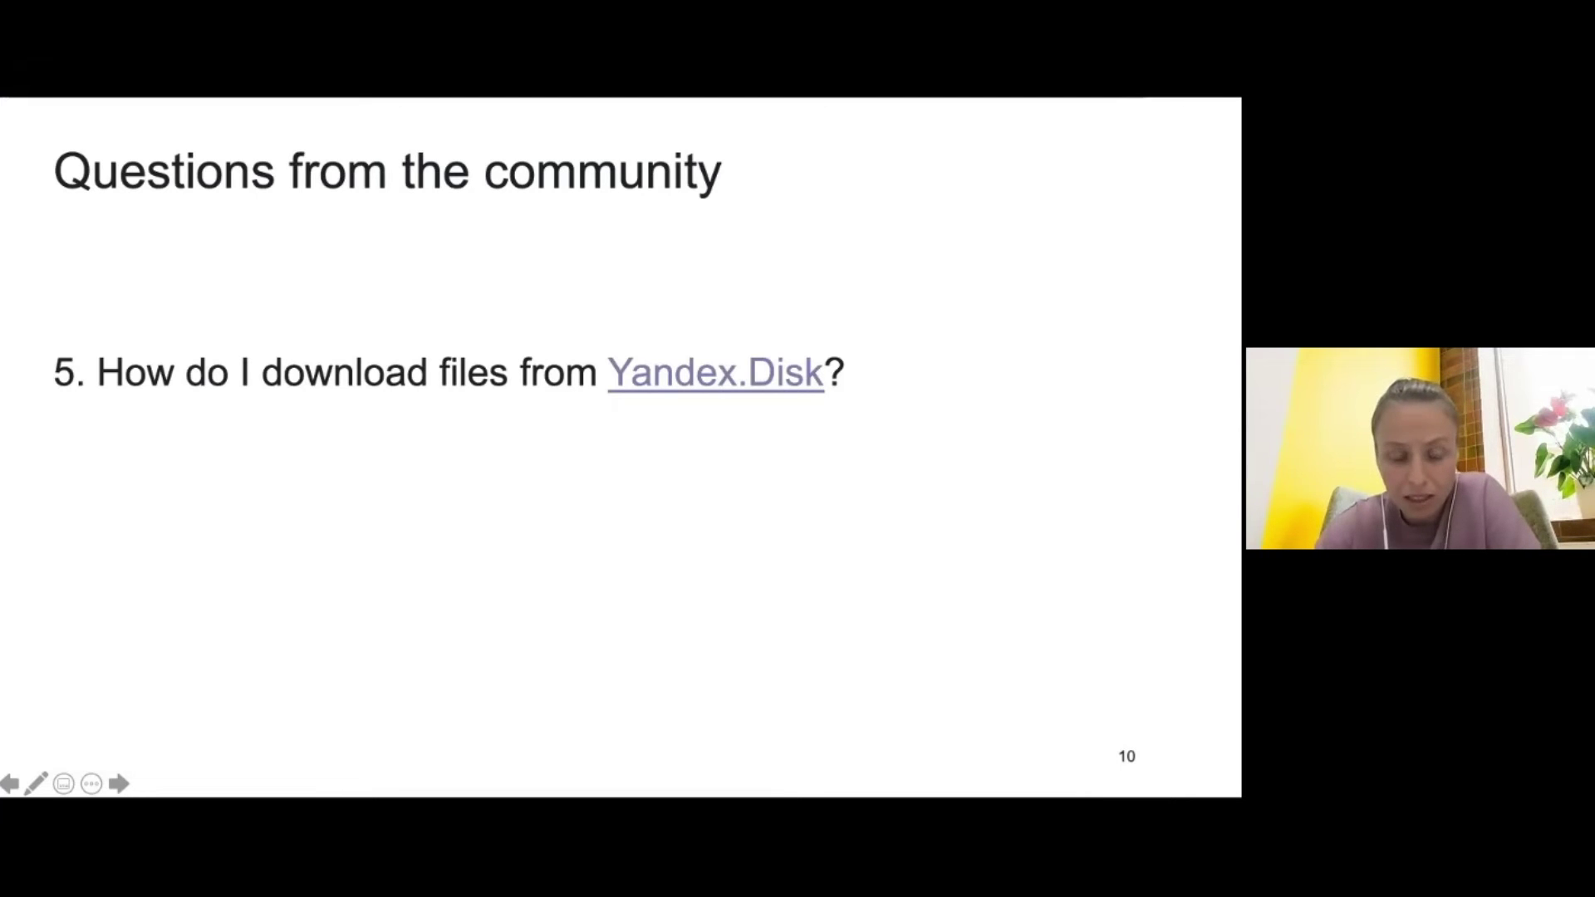
key("Right")
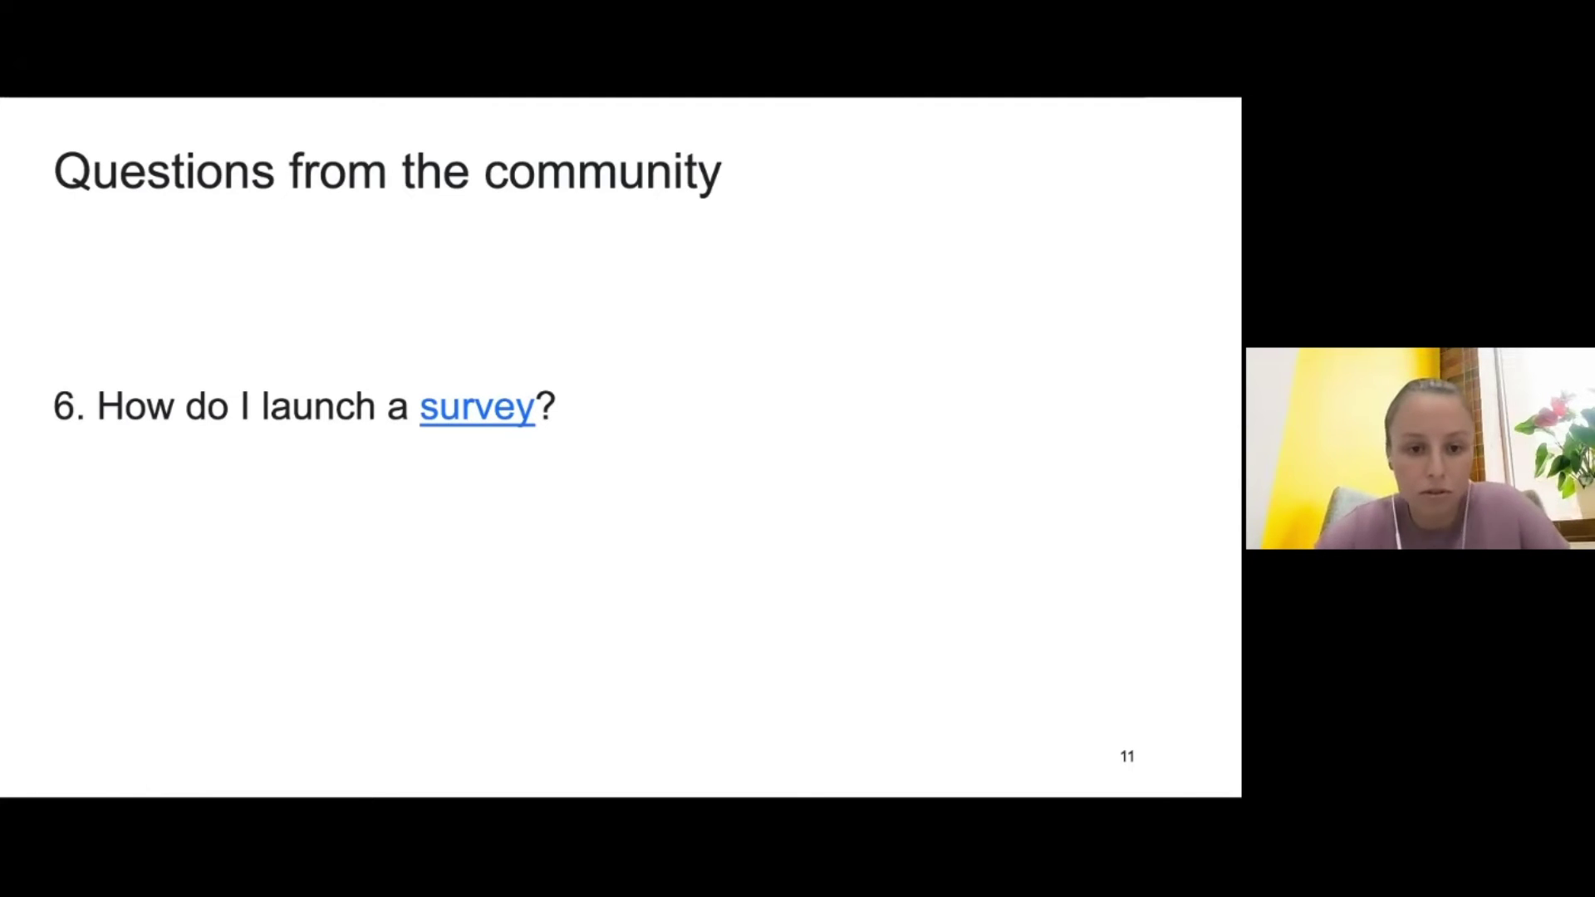
left_click(462, 409)
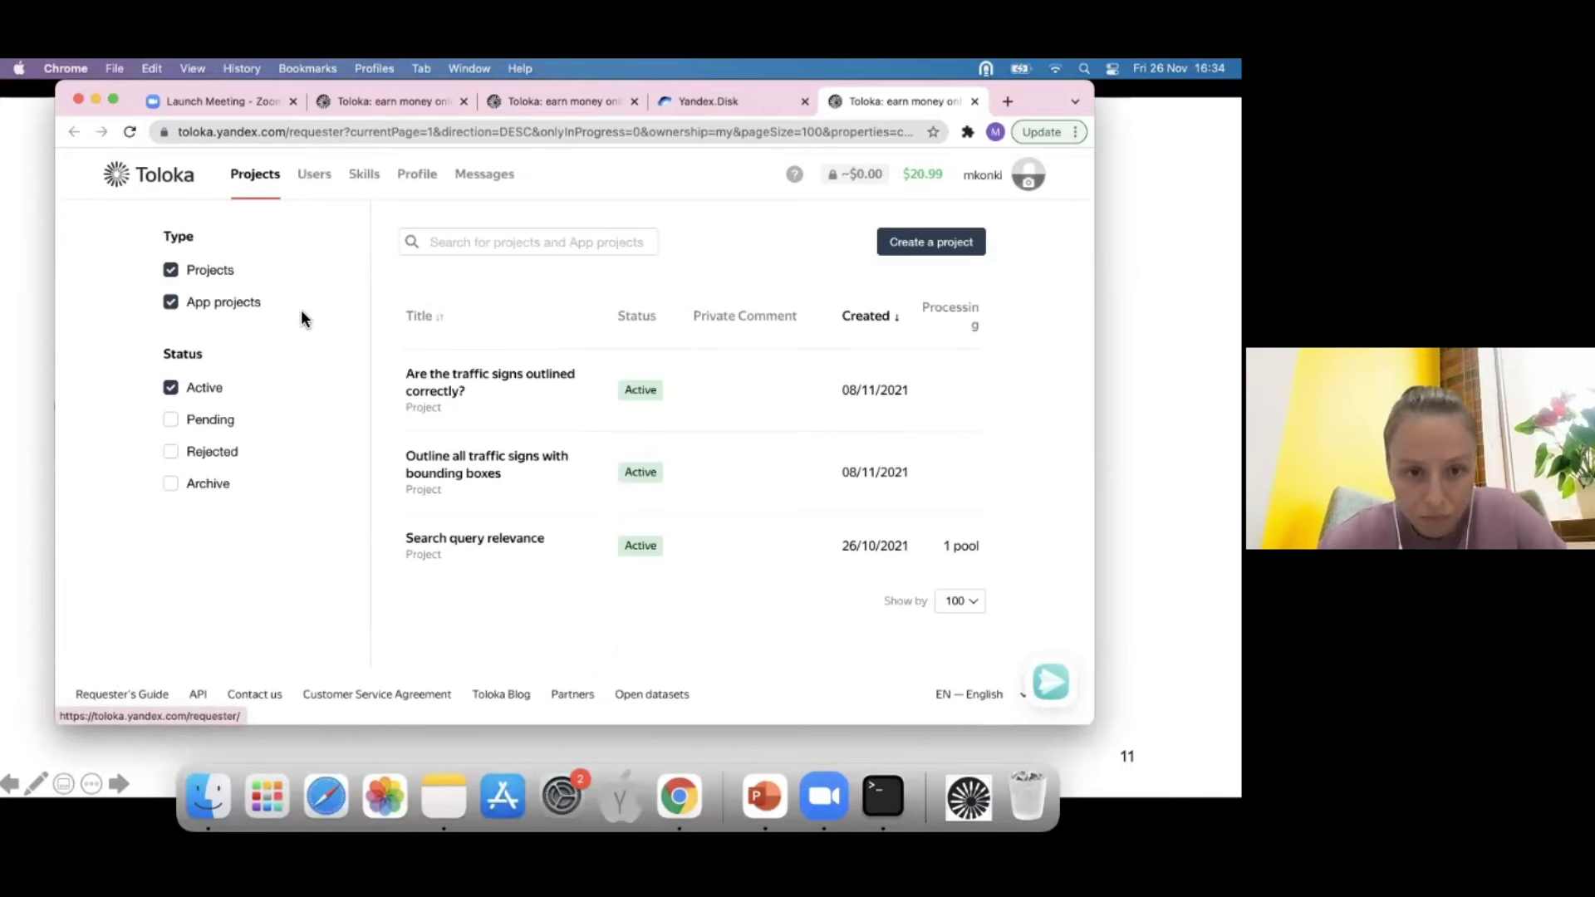
- Create a new project from the Survey template in the Data Enrichment group
left_click(929, 242)
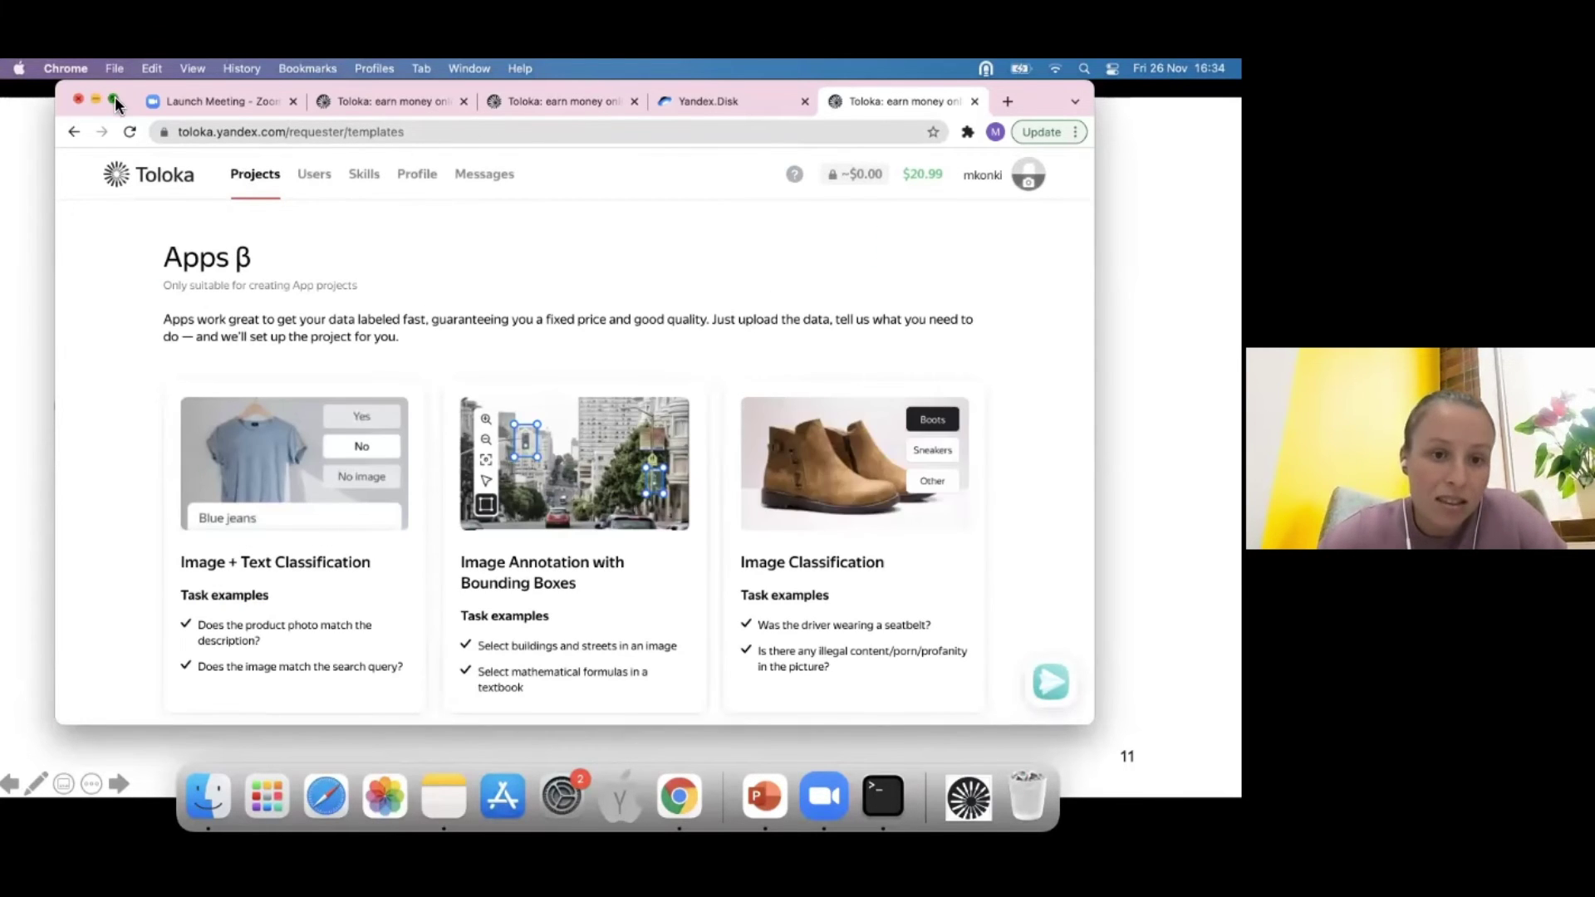
scroll(184, 386, "down", 1)
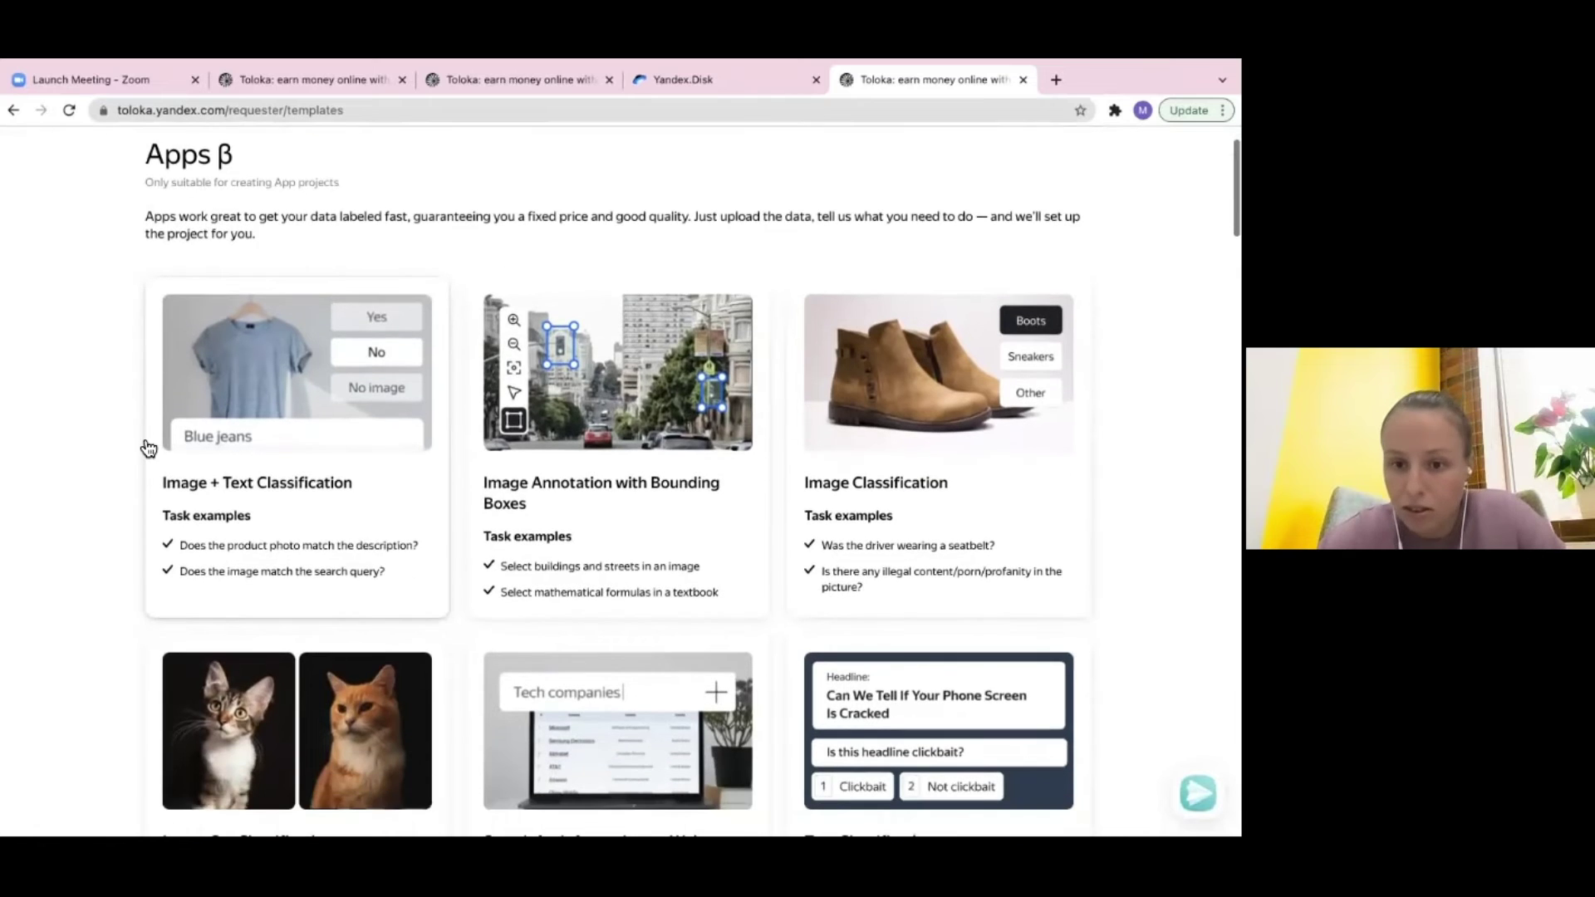
scroll(144, 446, "down", 3)
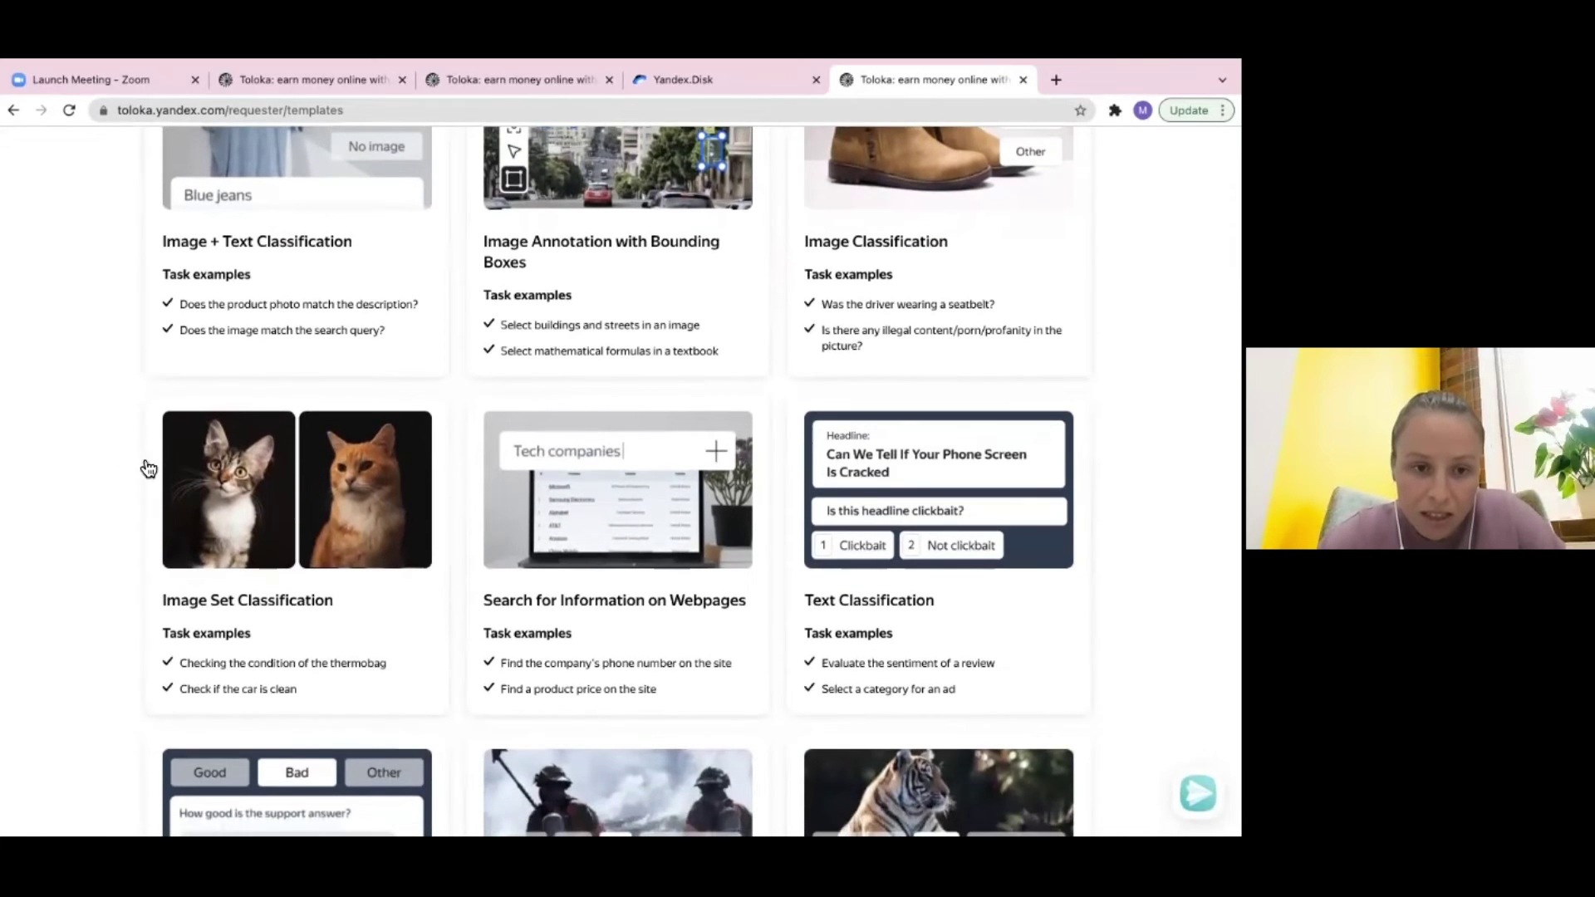
scroll(112, 510, "down", 5)
scroll(112, 510, "down", 7)
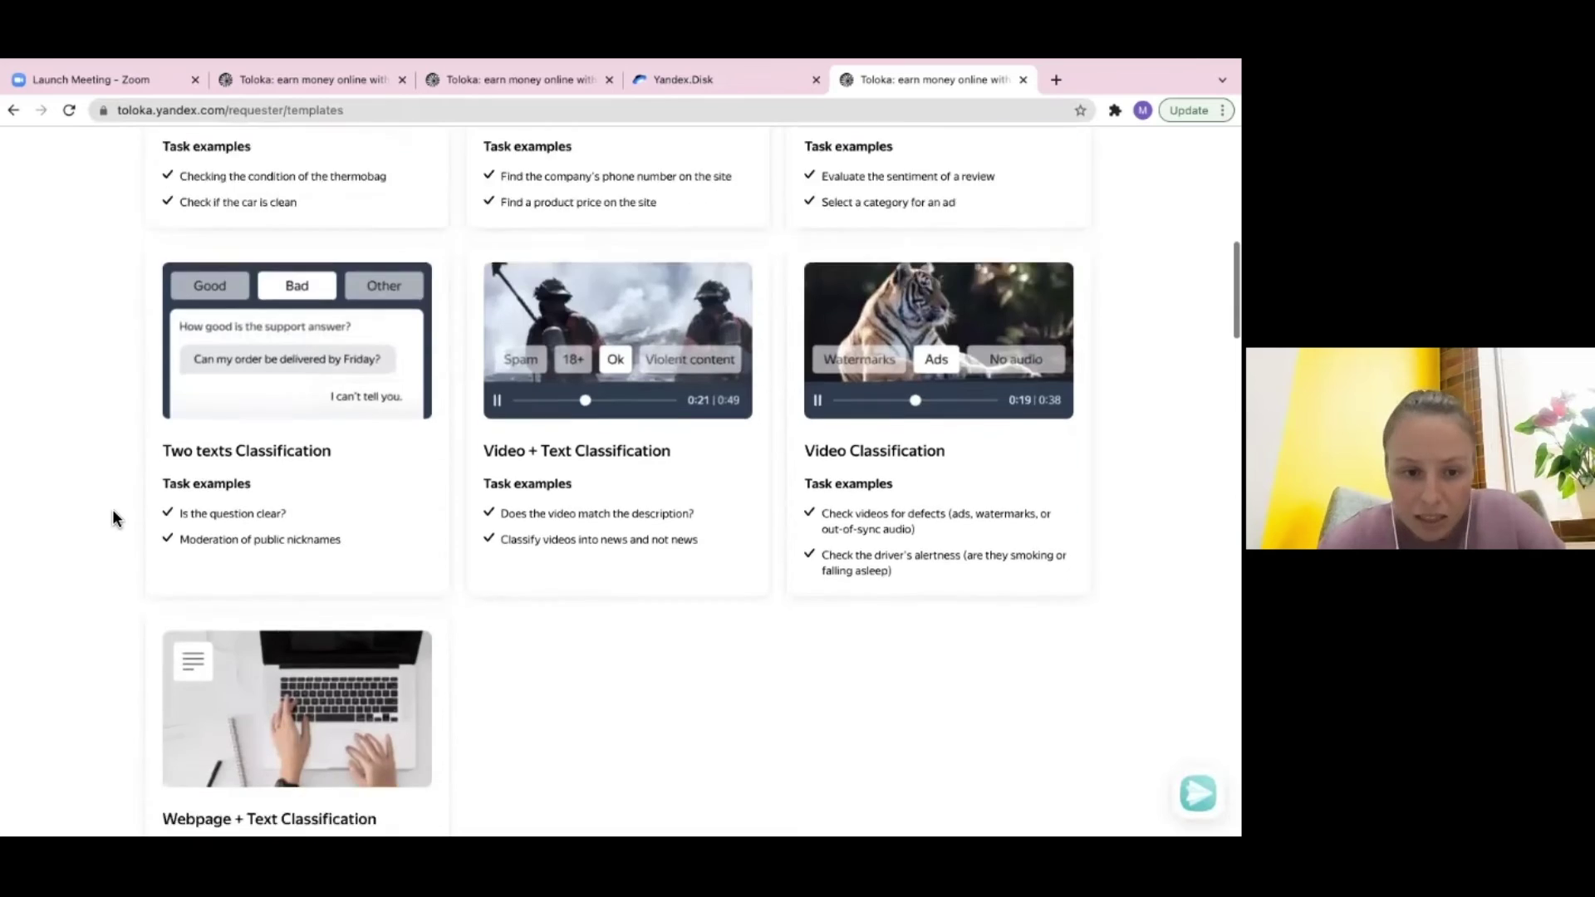
scroll(112, 510, "down", 10)
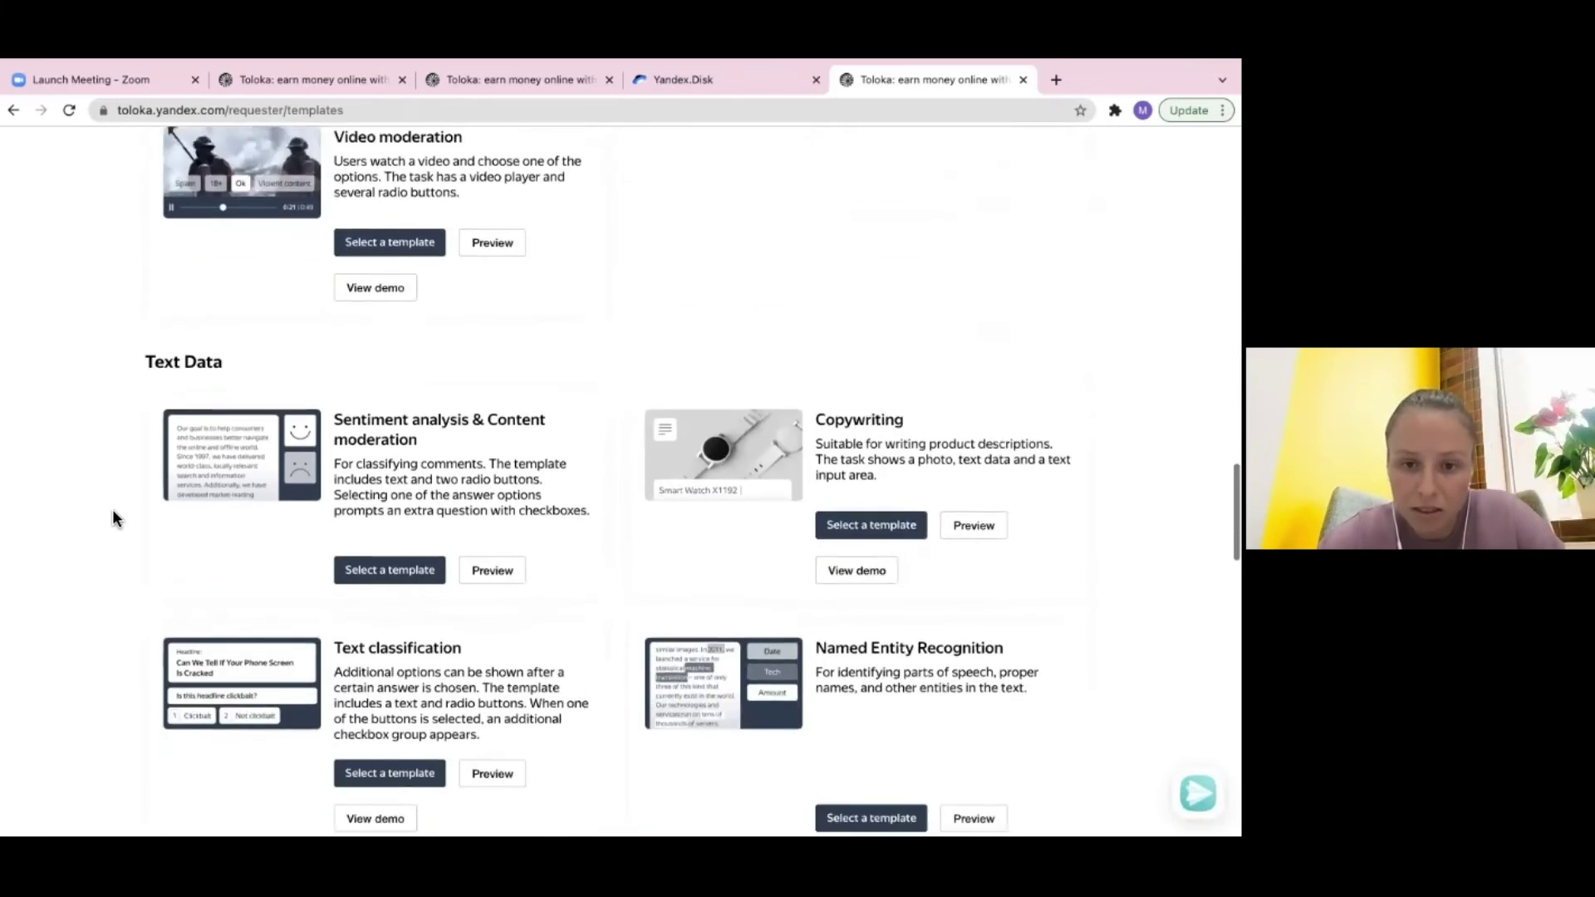
scroll(112, 510, "down", 8)
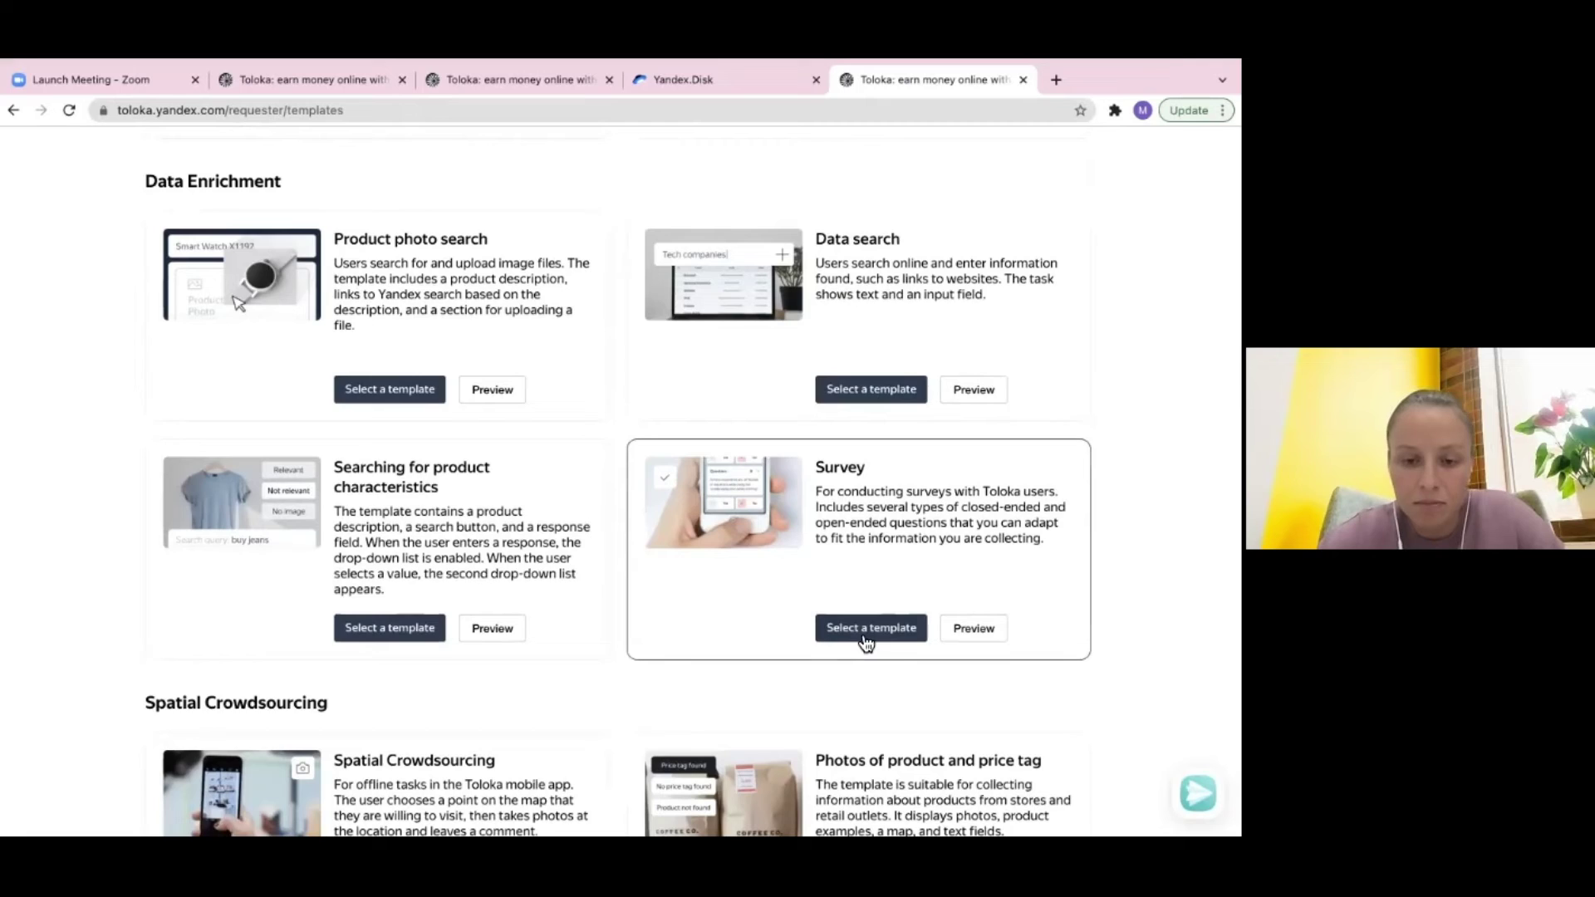
left_click(863, 633)
- Expand the survey's task interface, open the task preview, and answer the education question with Basic education
scroll(731, 588, "down", 1)
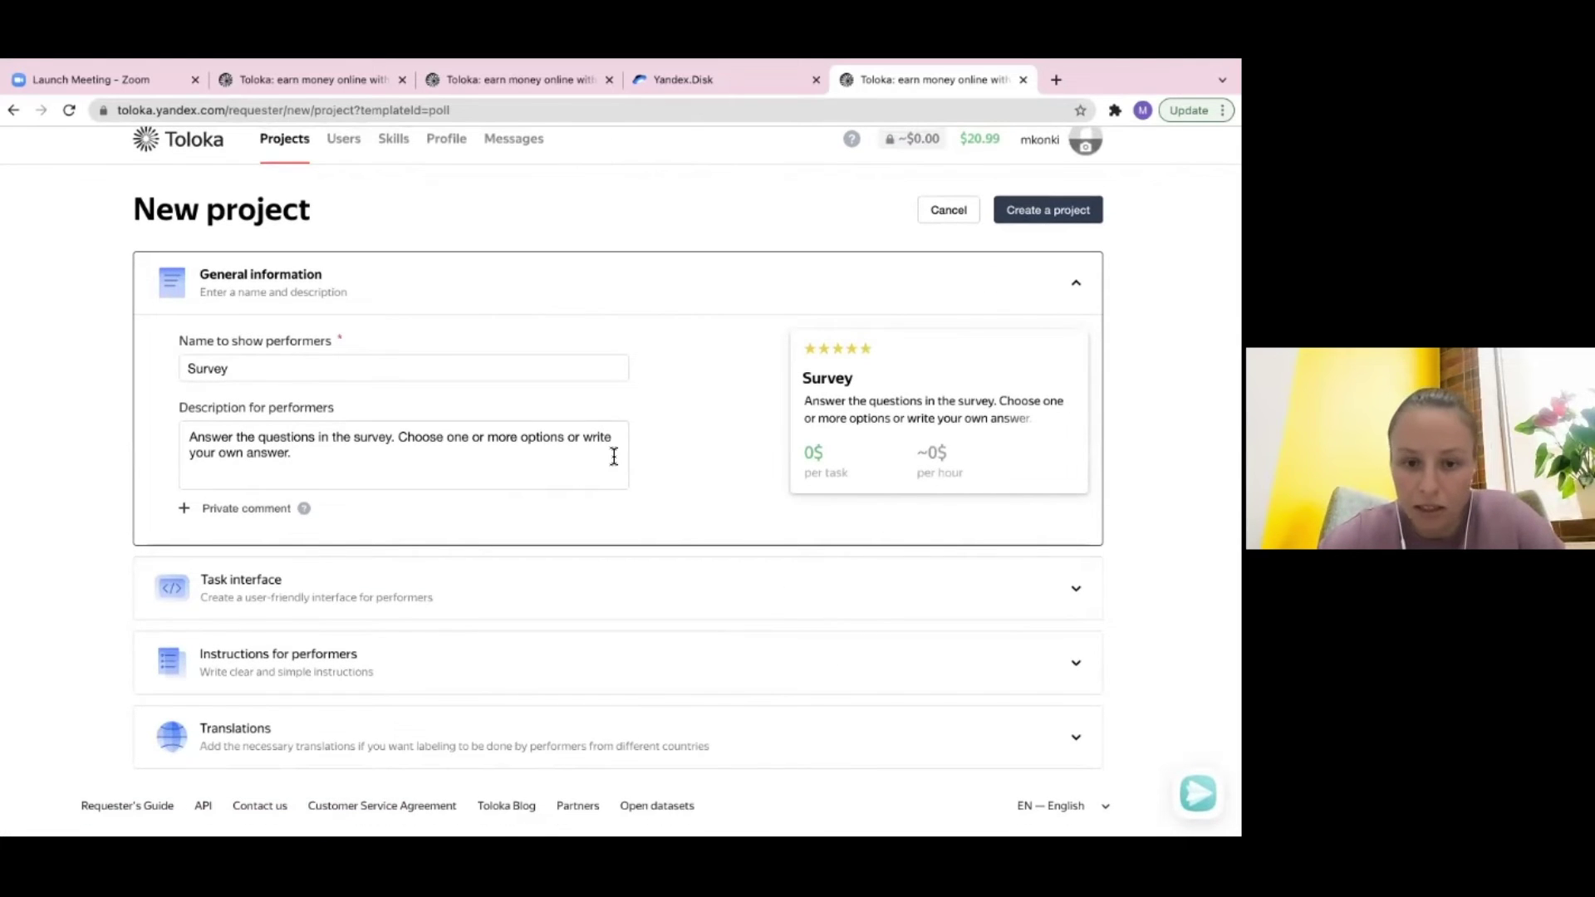
left_click(618, 580)
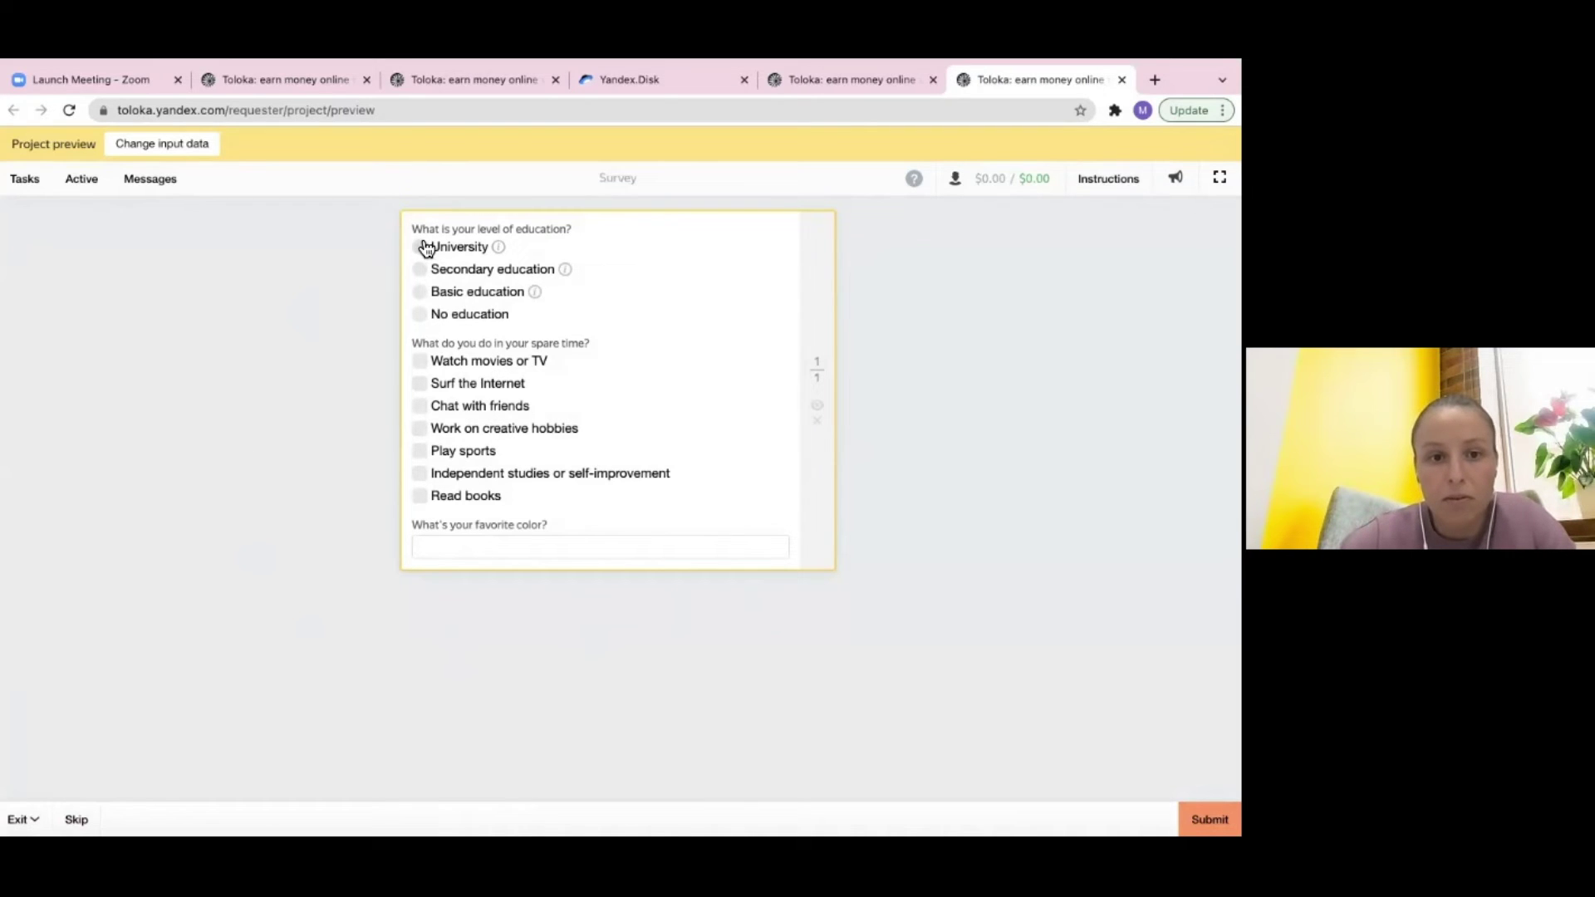
left_click(421, 269)
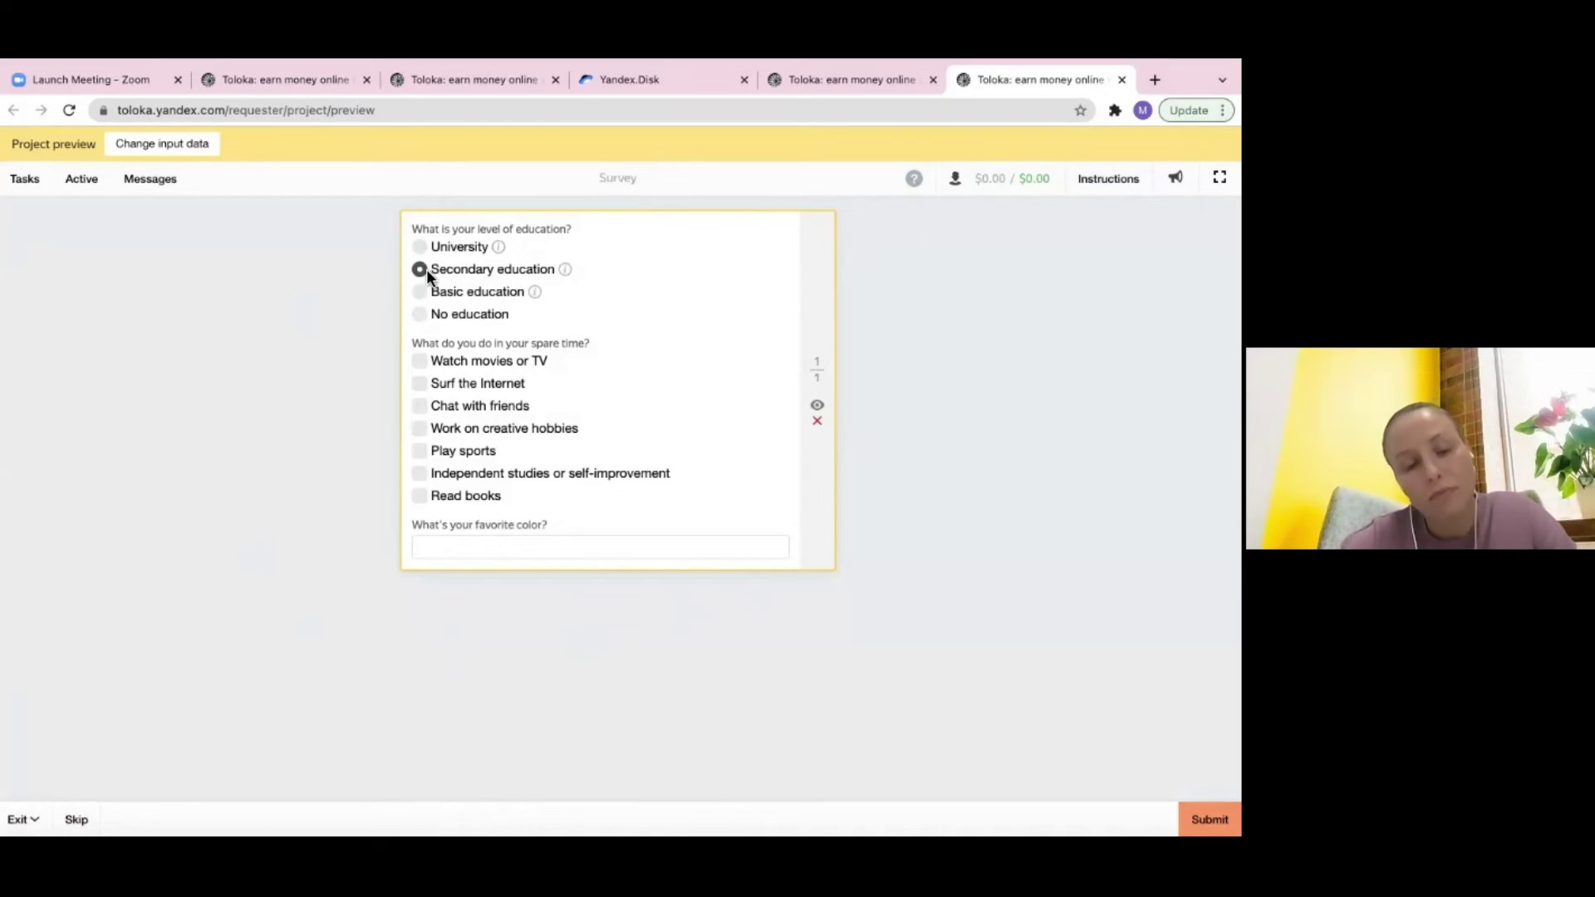
left_click(419, 249)
left_click(419, 291)
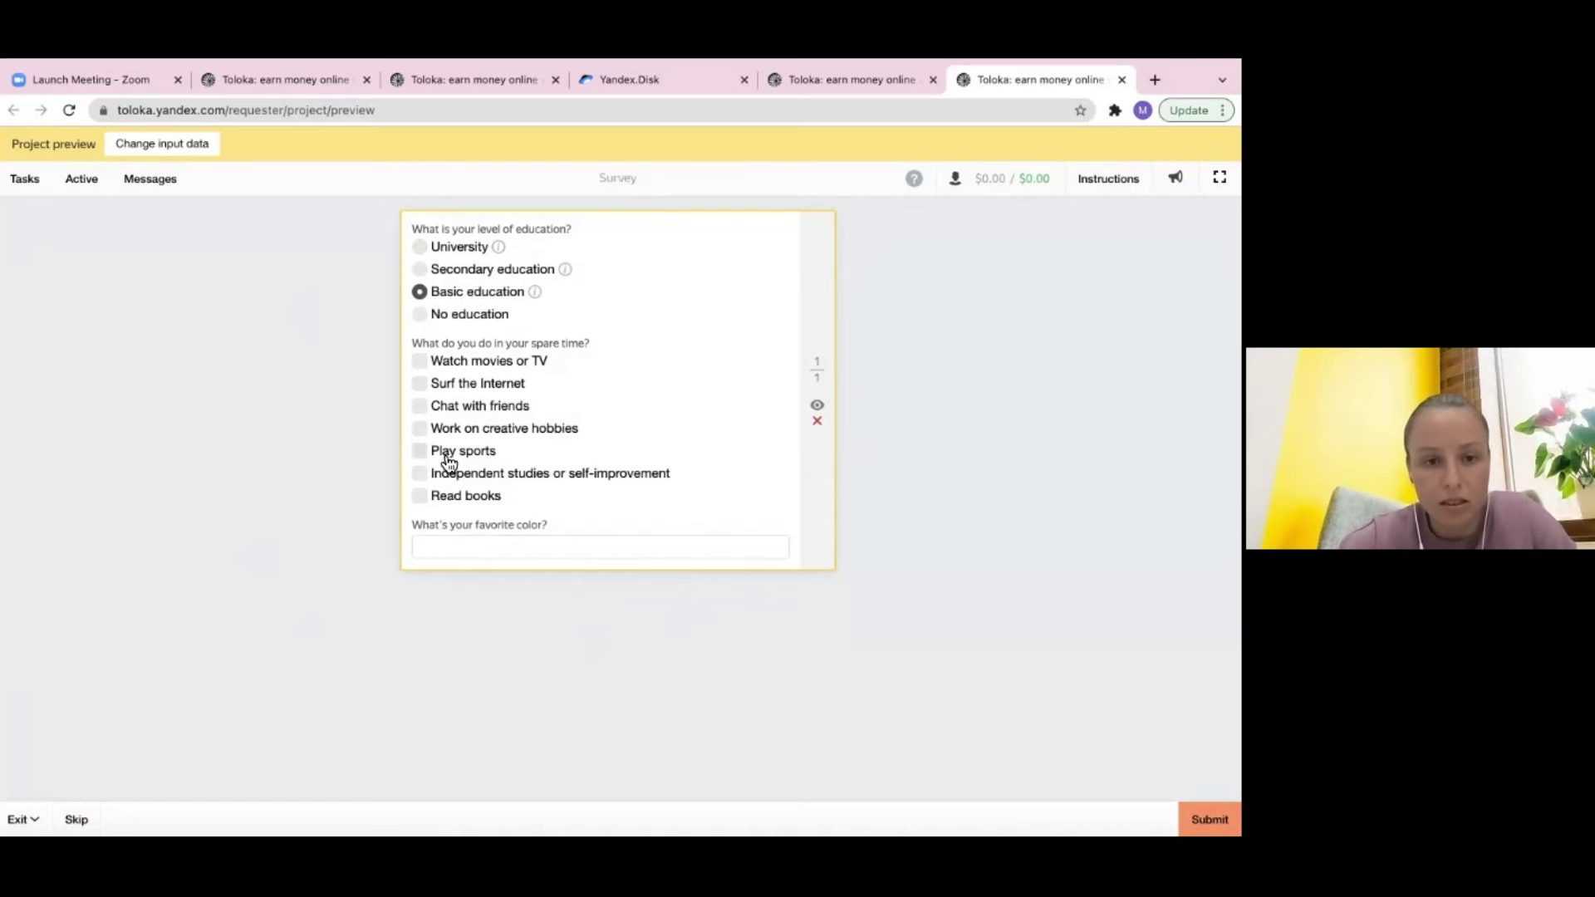
- Tick Surf the Internet, Work on creative hobbies and Independent studies or self-improvement, and fill the favorite color field with random sample text
left_click(420, 385)
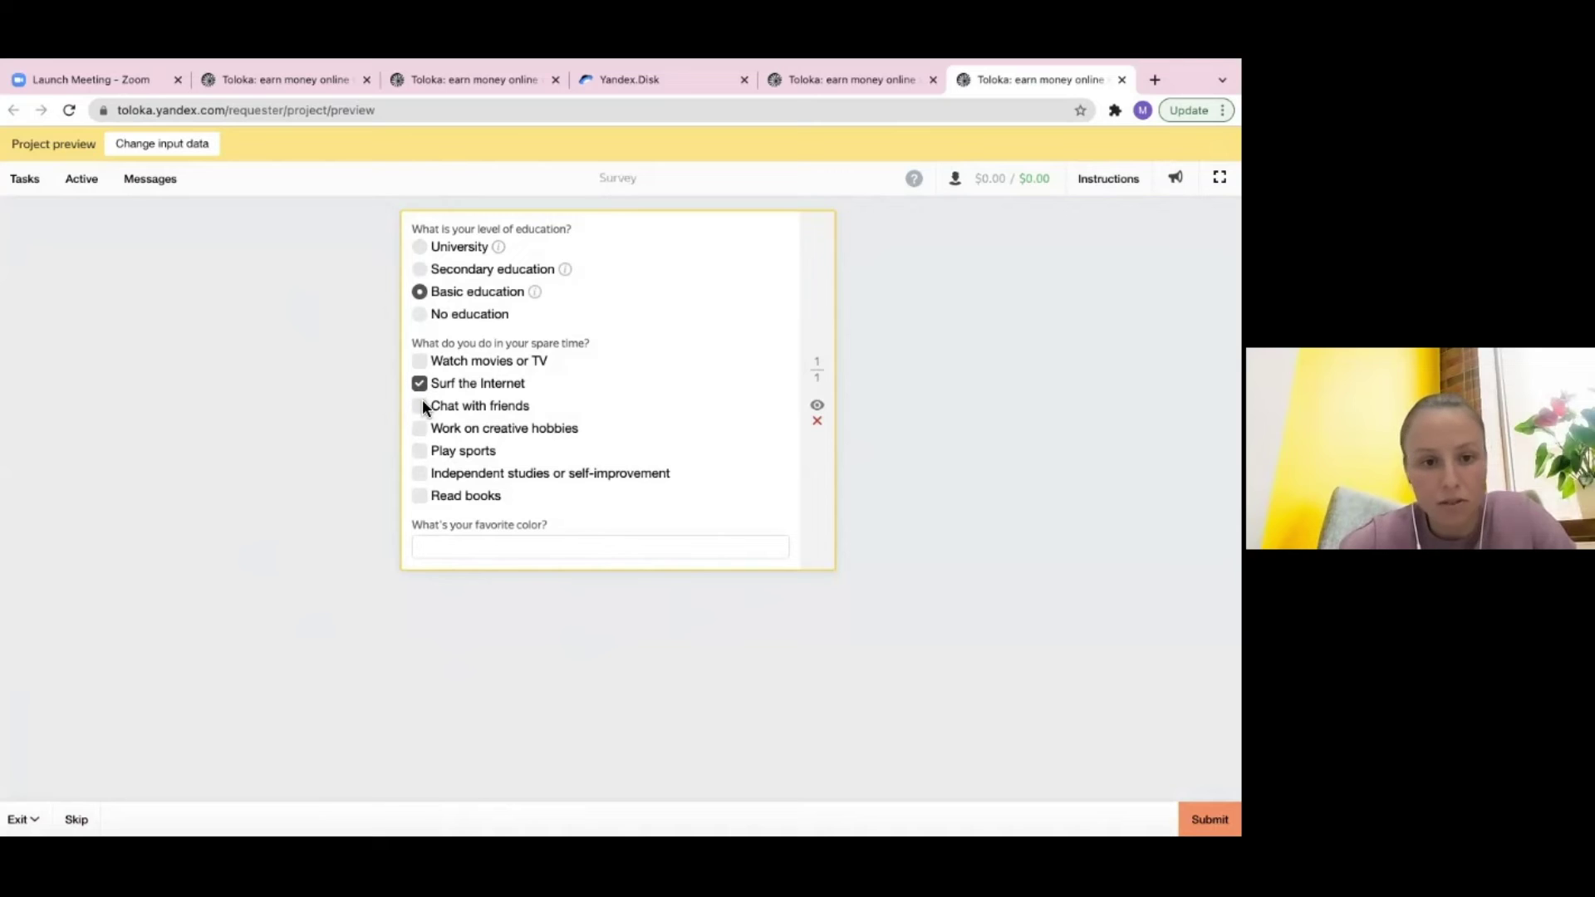
left_click(420, 428)
left_click(420, 473)
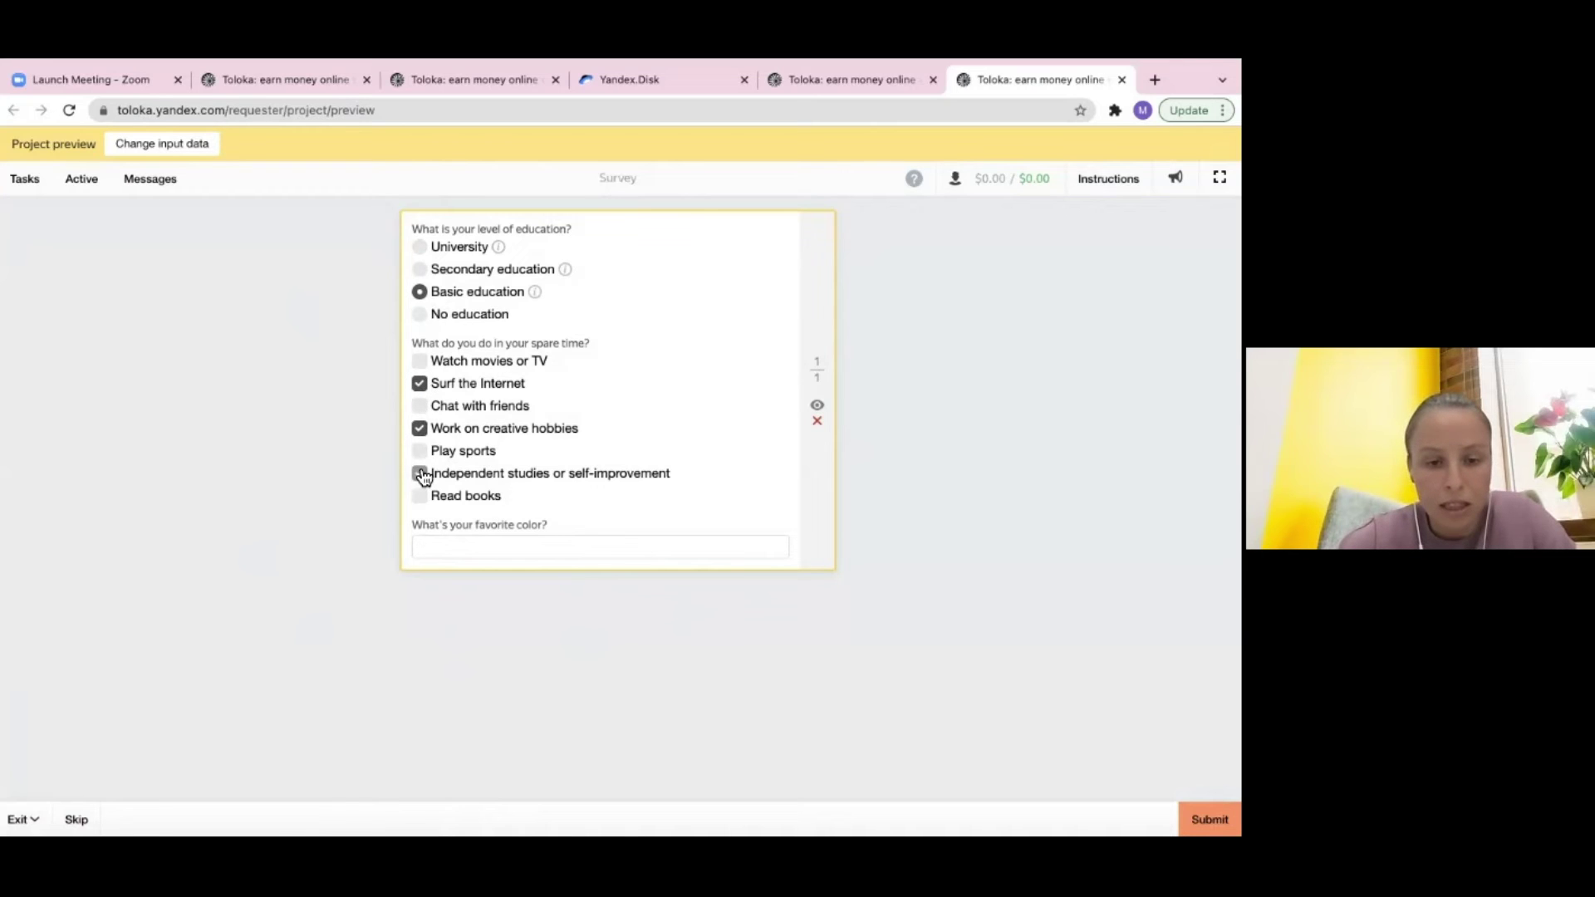
left_click(496, 544)
type("hjudksflkewlkf")
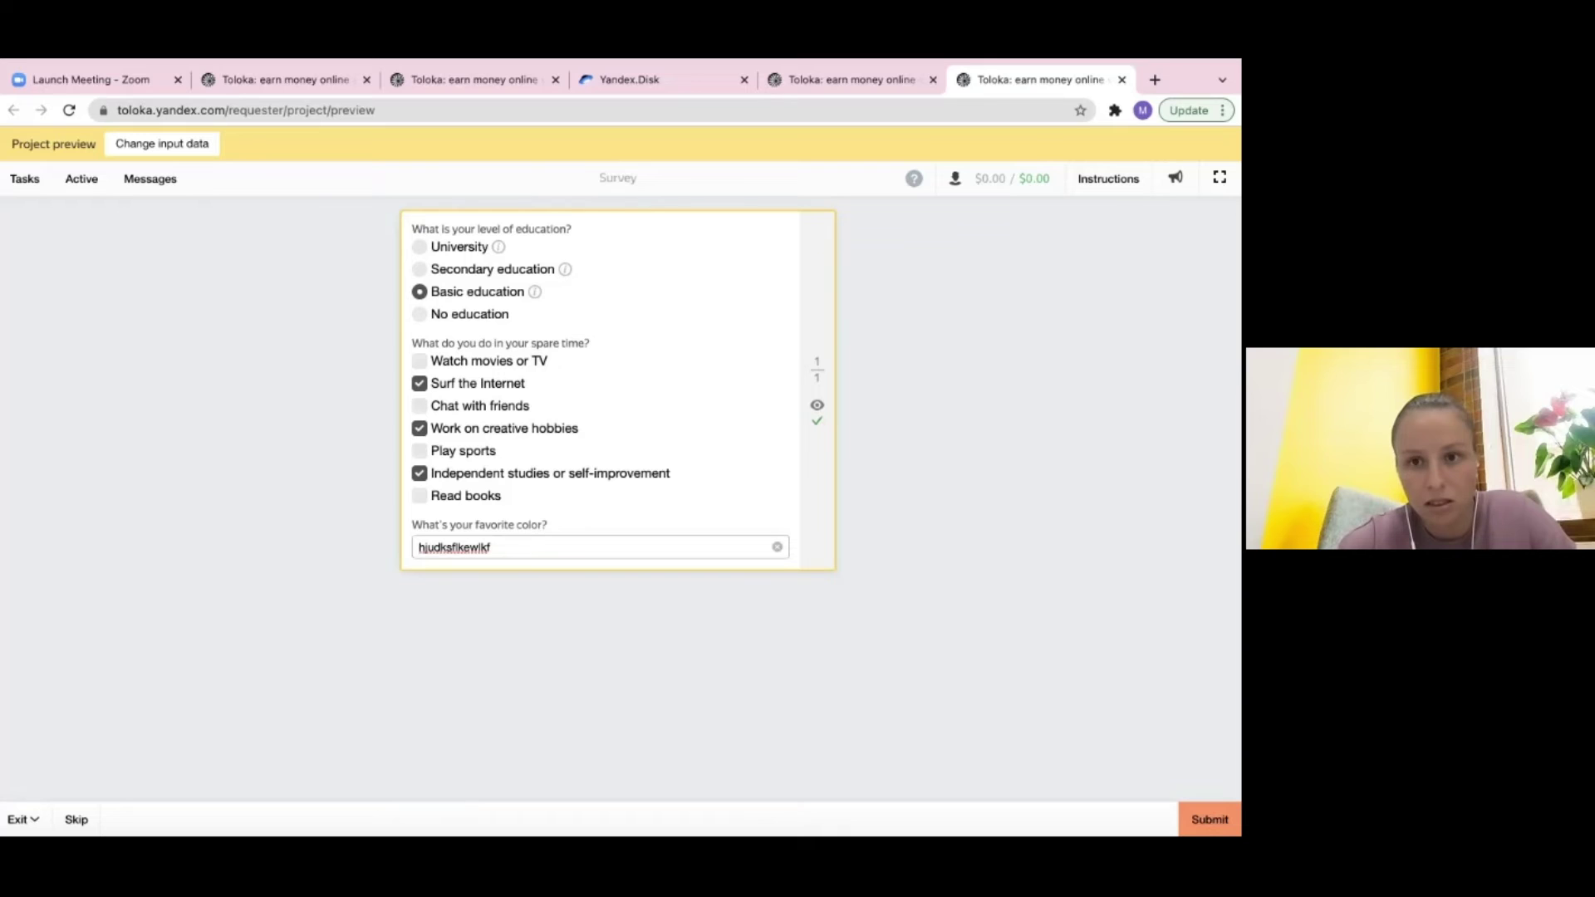
- Return to the New project page and examine the task interface's config code and preview
mouse_move(969, 797)
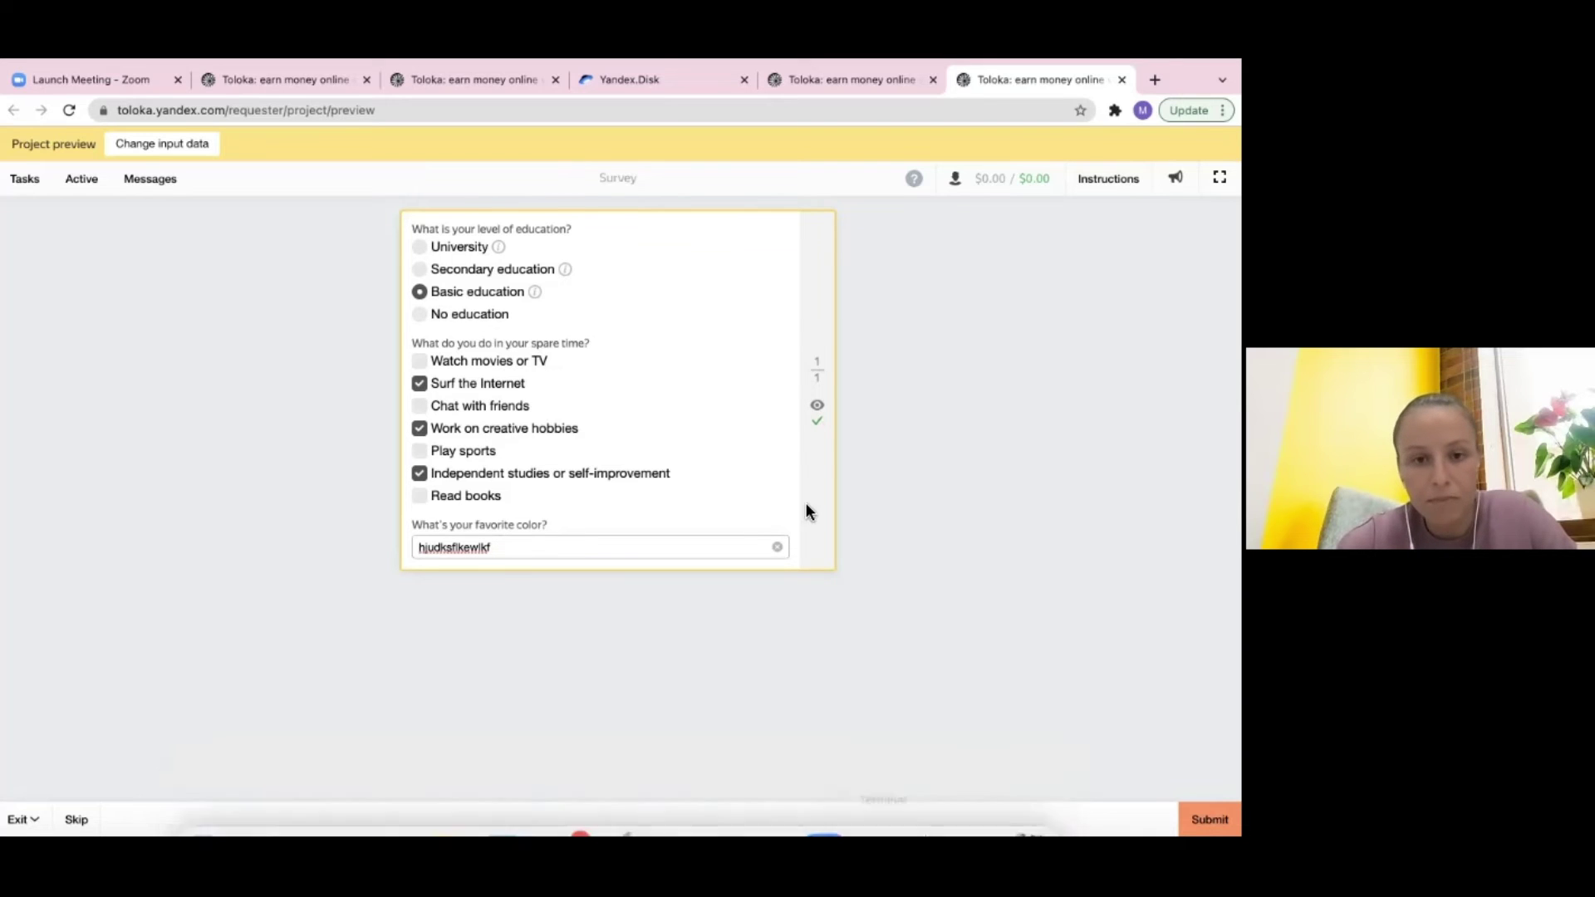
left_click(835, 95)
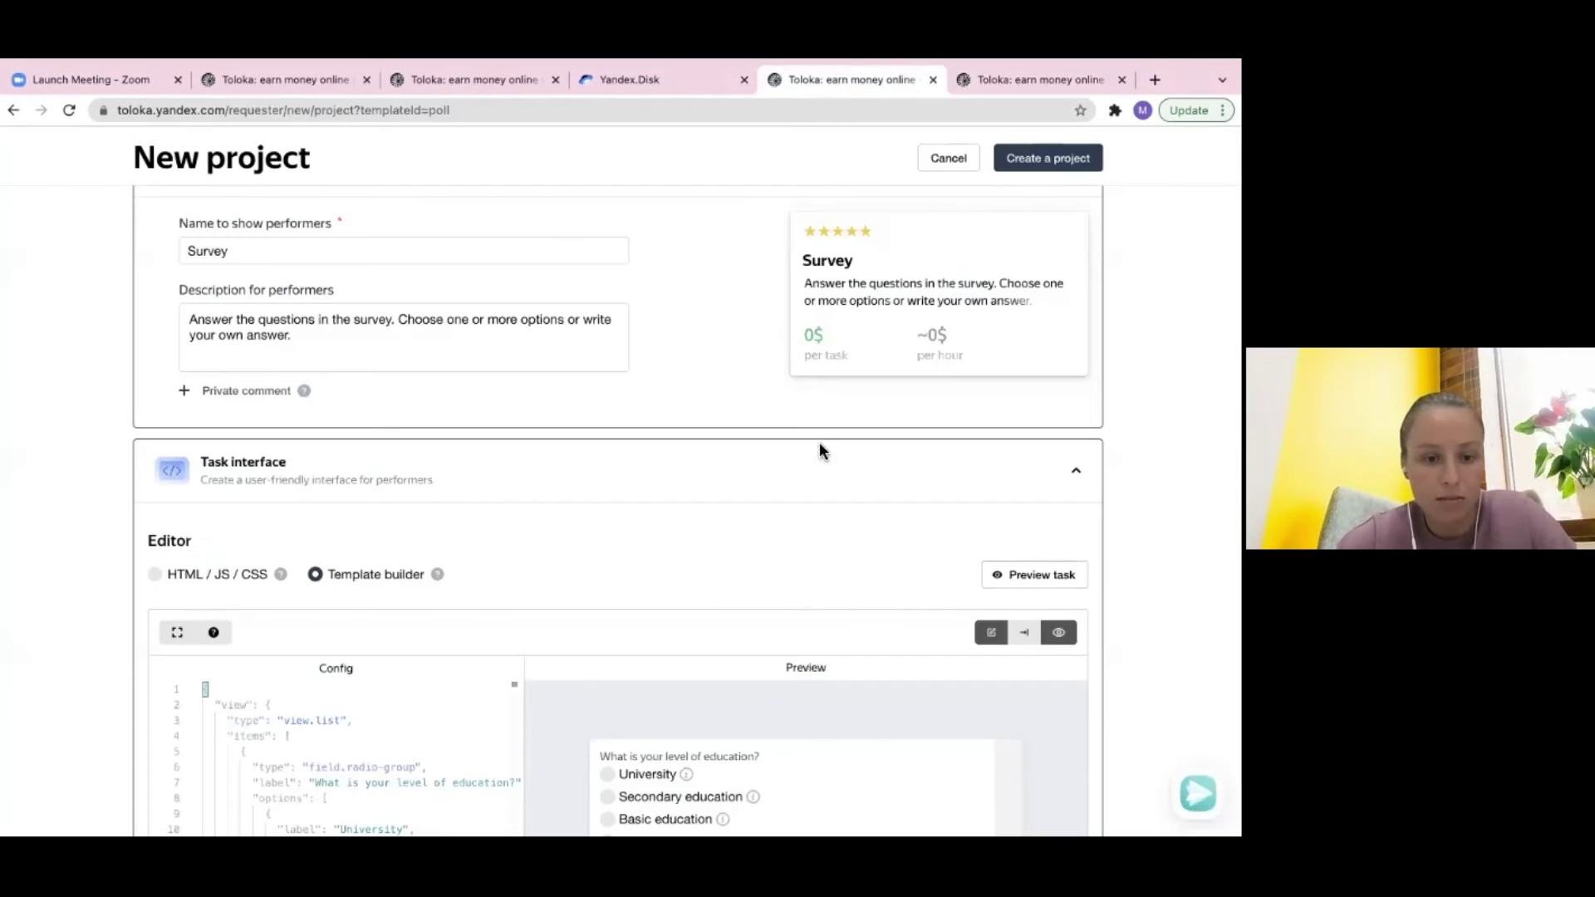
scroll(819, 444, "down", 5)
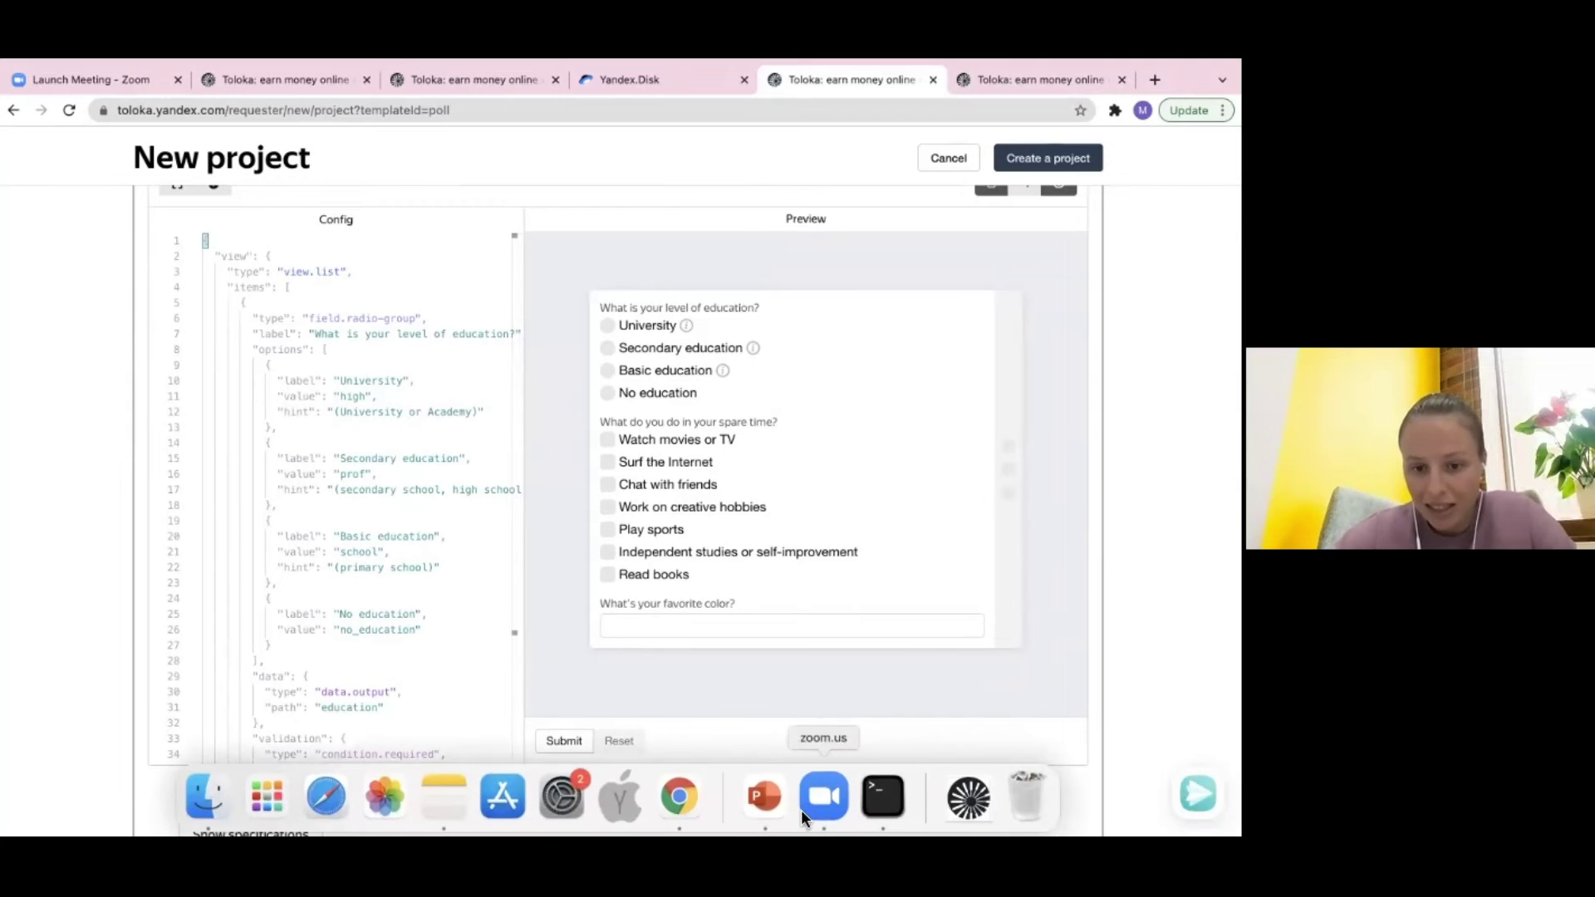
- Switch to the PowerPoint slideshow and advance to the next community question slide
key("super+Tab")
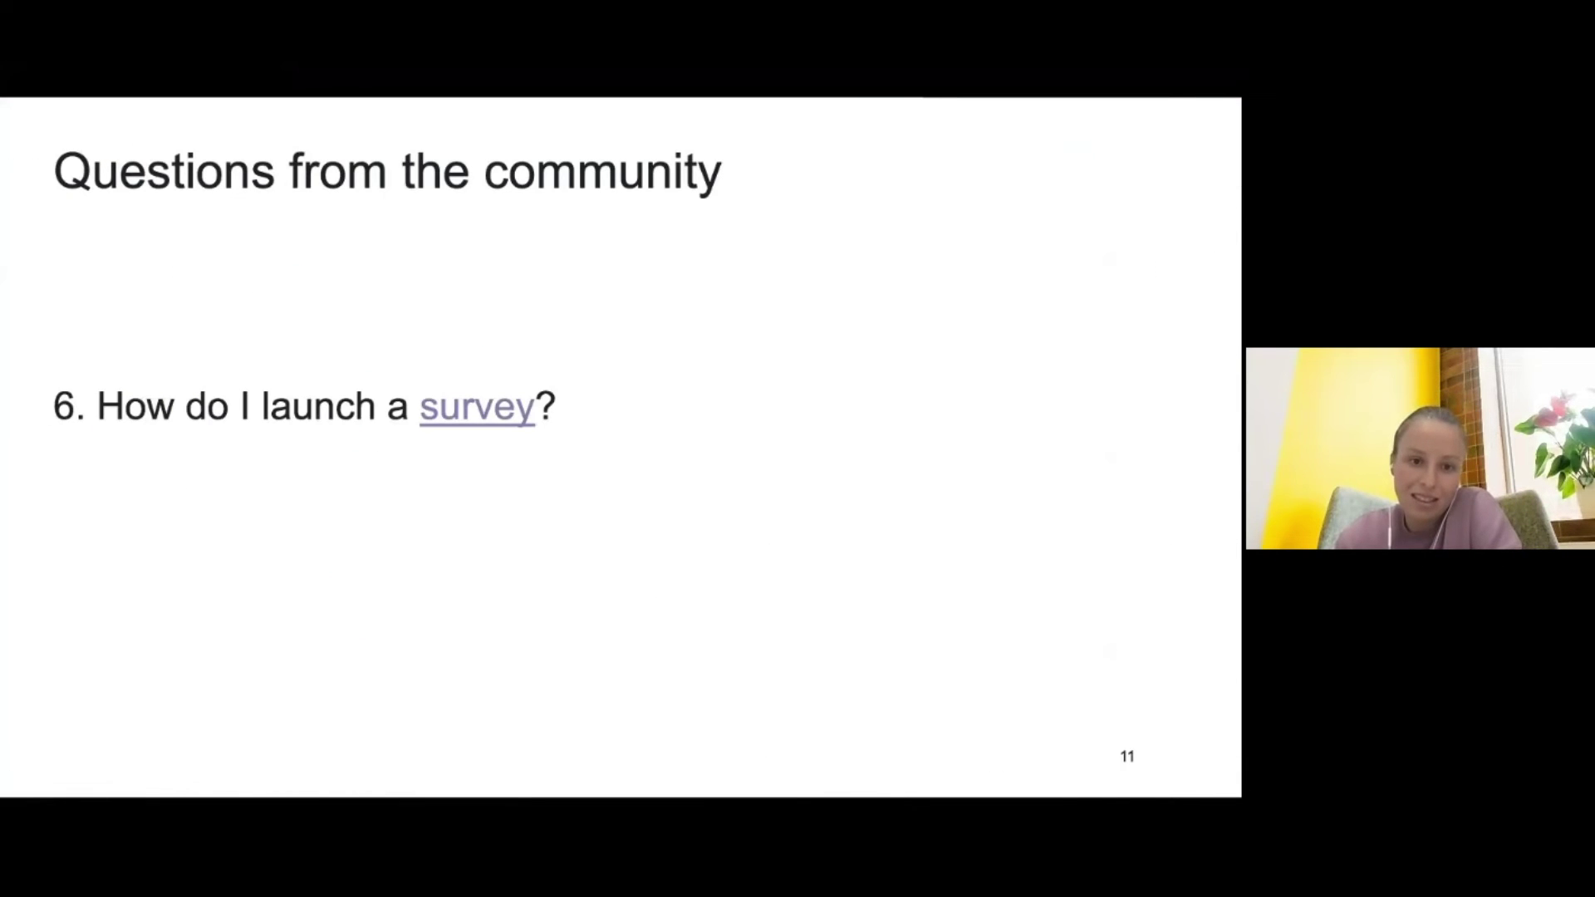
key("Right")
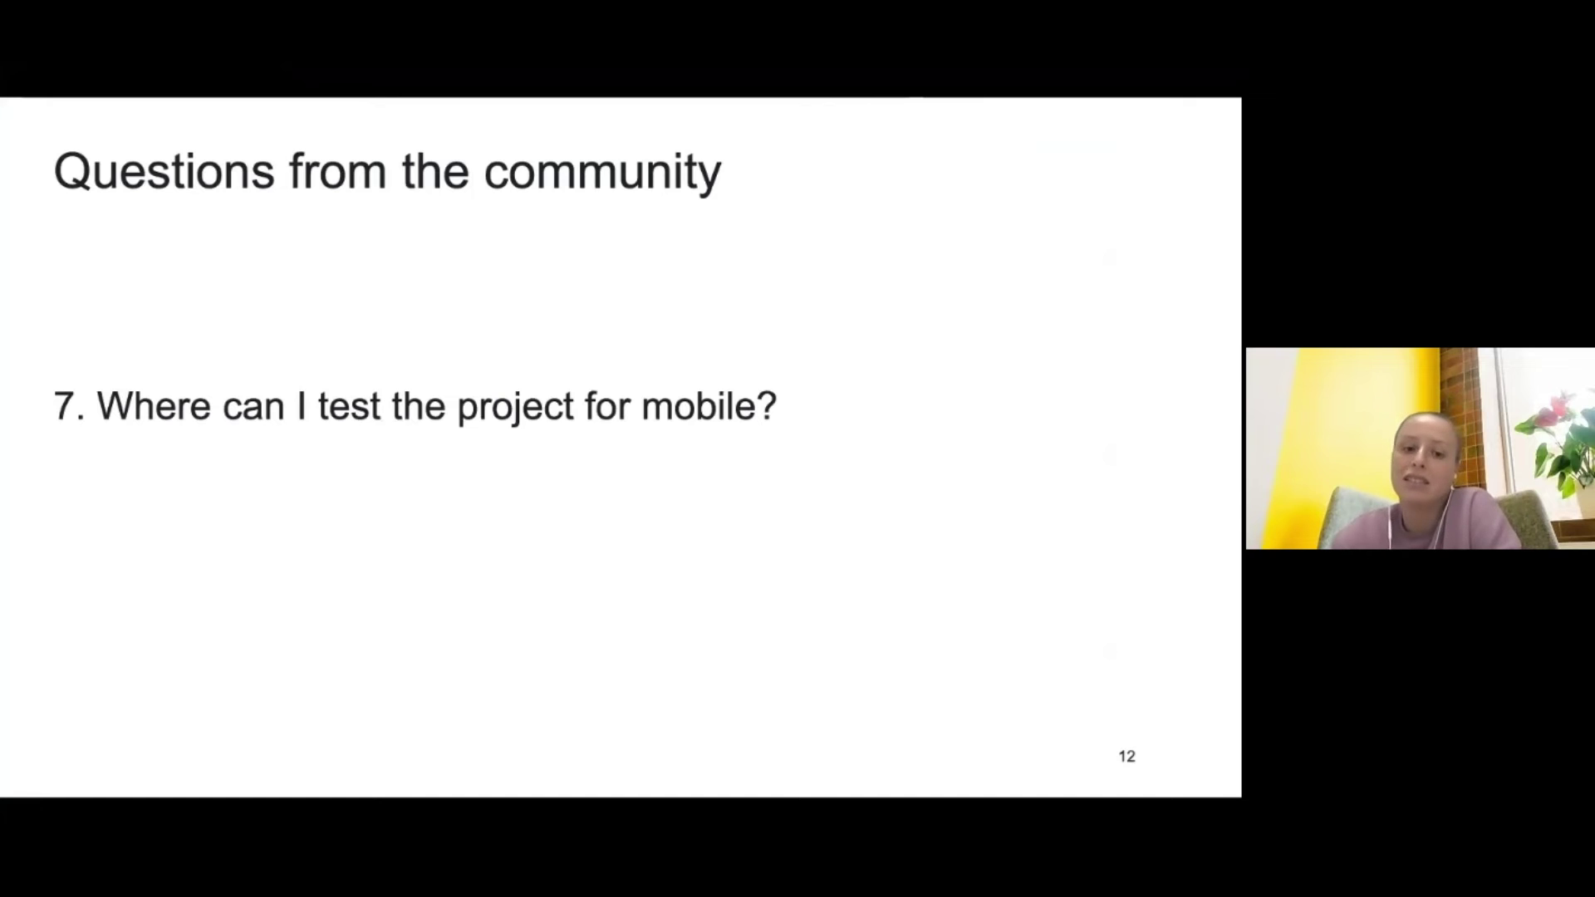
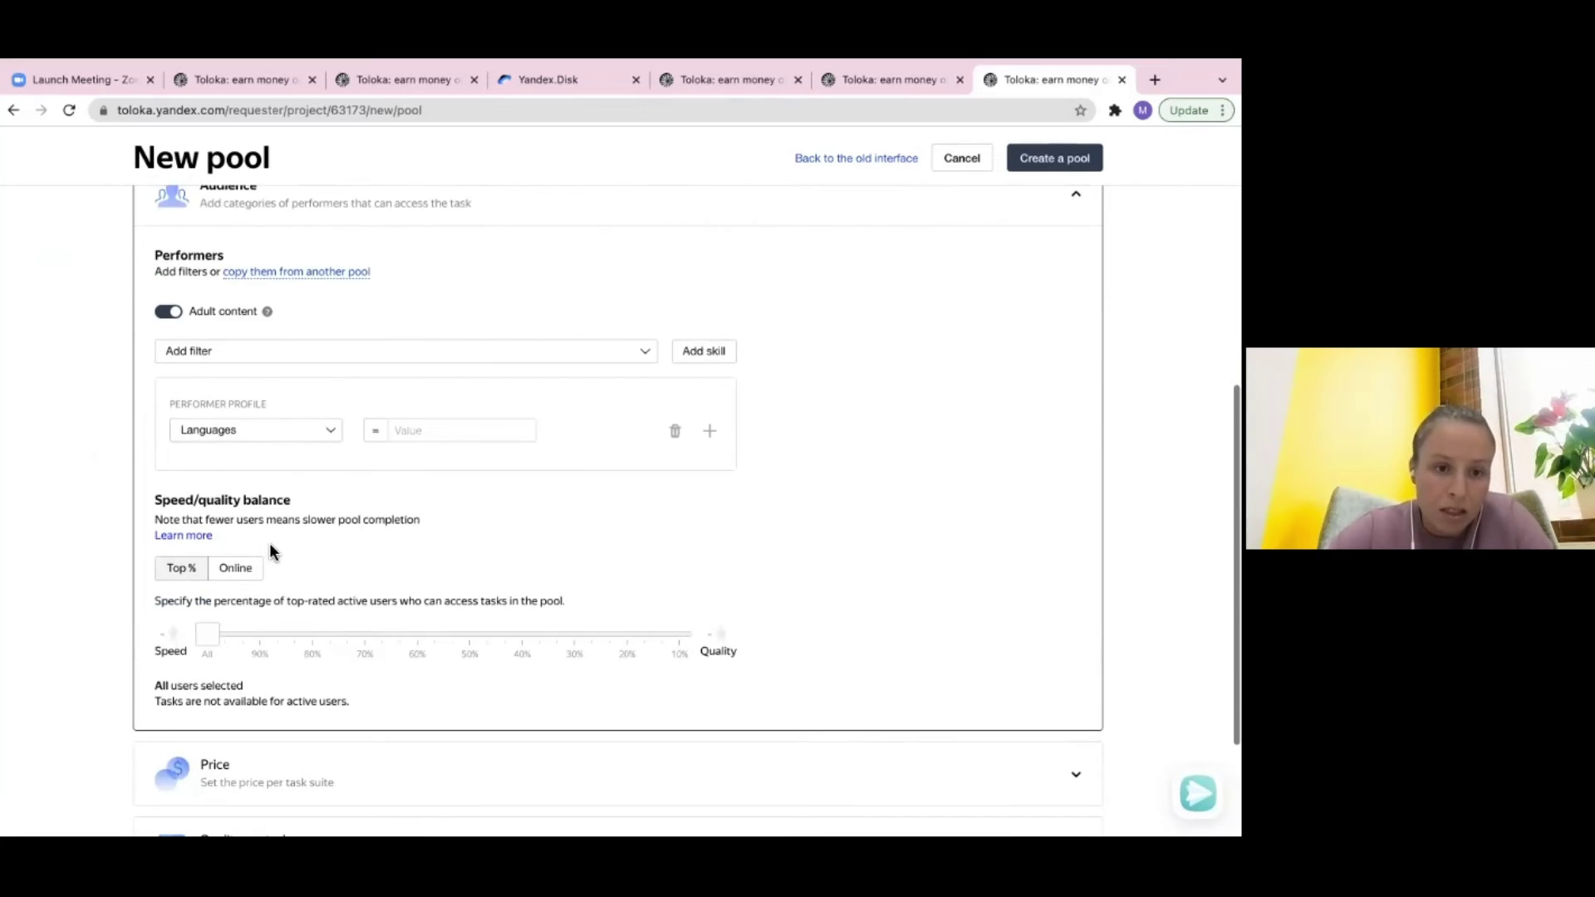
- Add a Date of birth filter to the new pool's audience with the ≤ condition
left_click(285, 354)
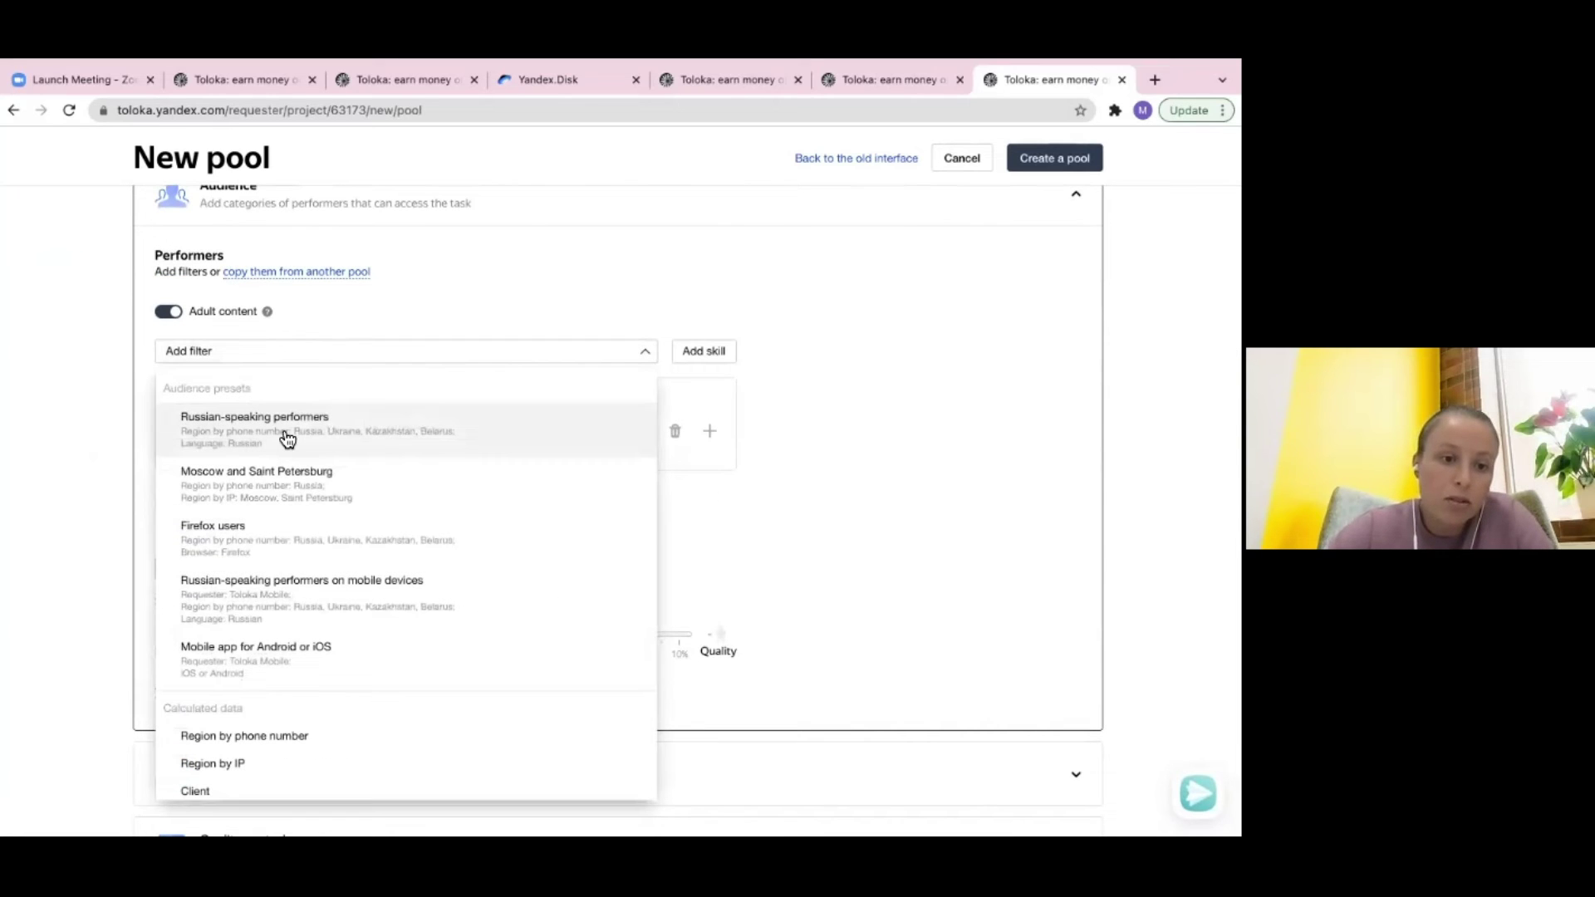
scroll(286, 438, "down", 3)
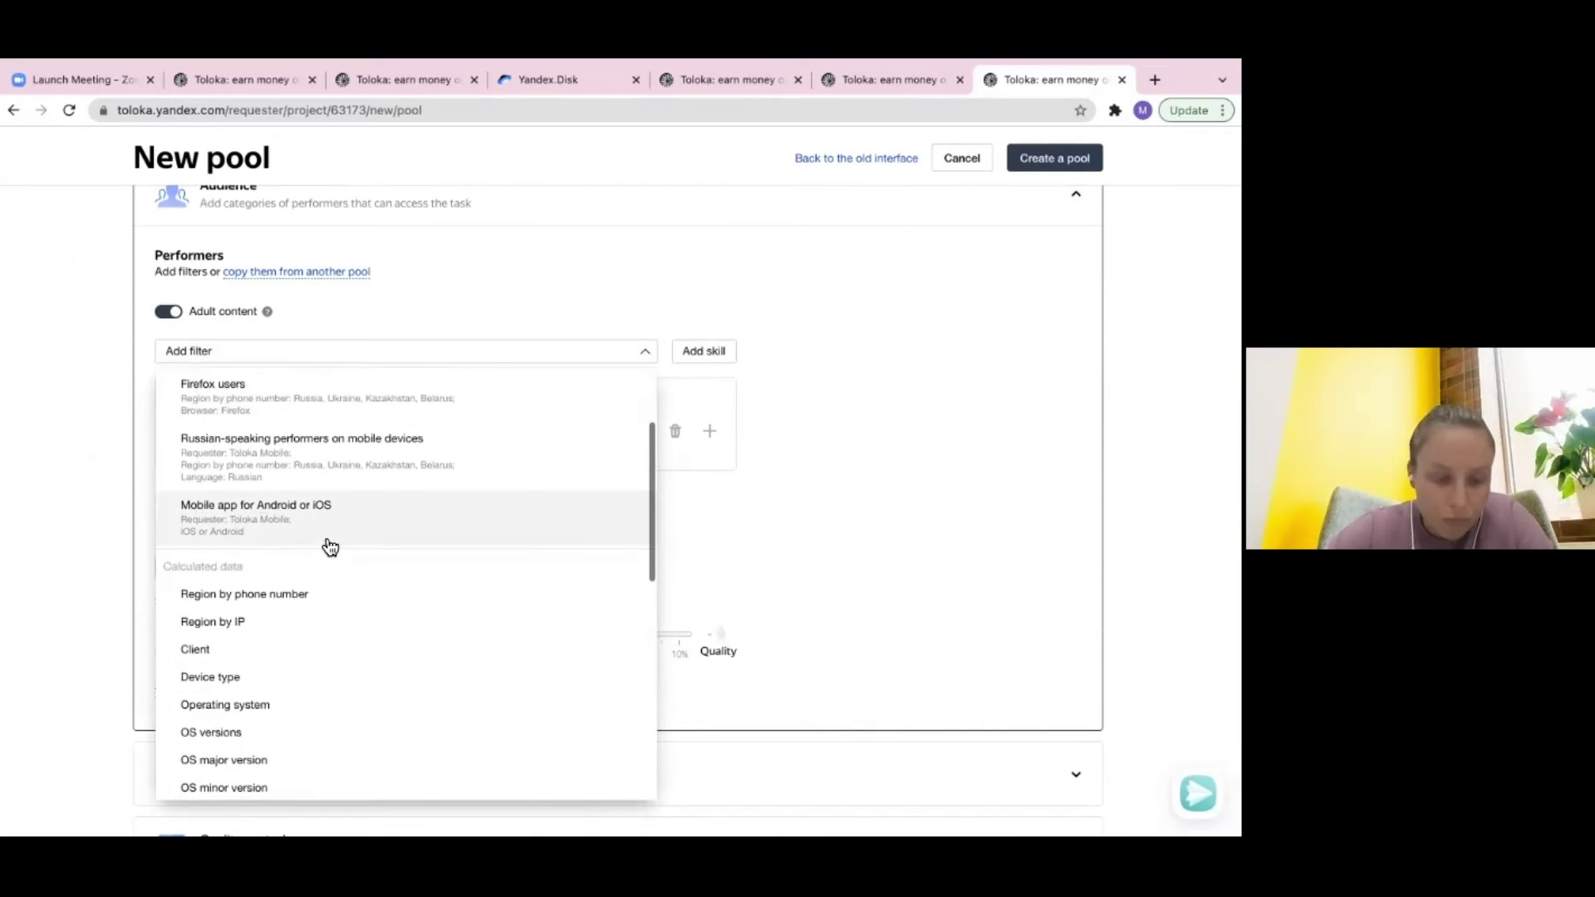
scroll(330, 546, "down", 5)
scroll(329, 546, "down", 1)
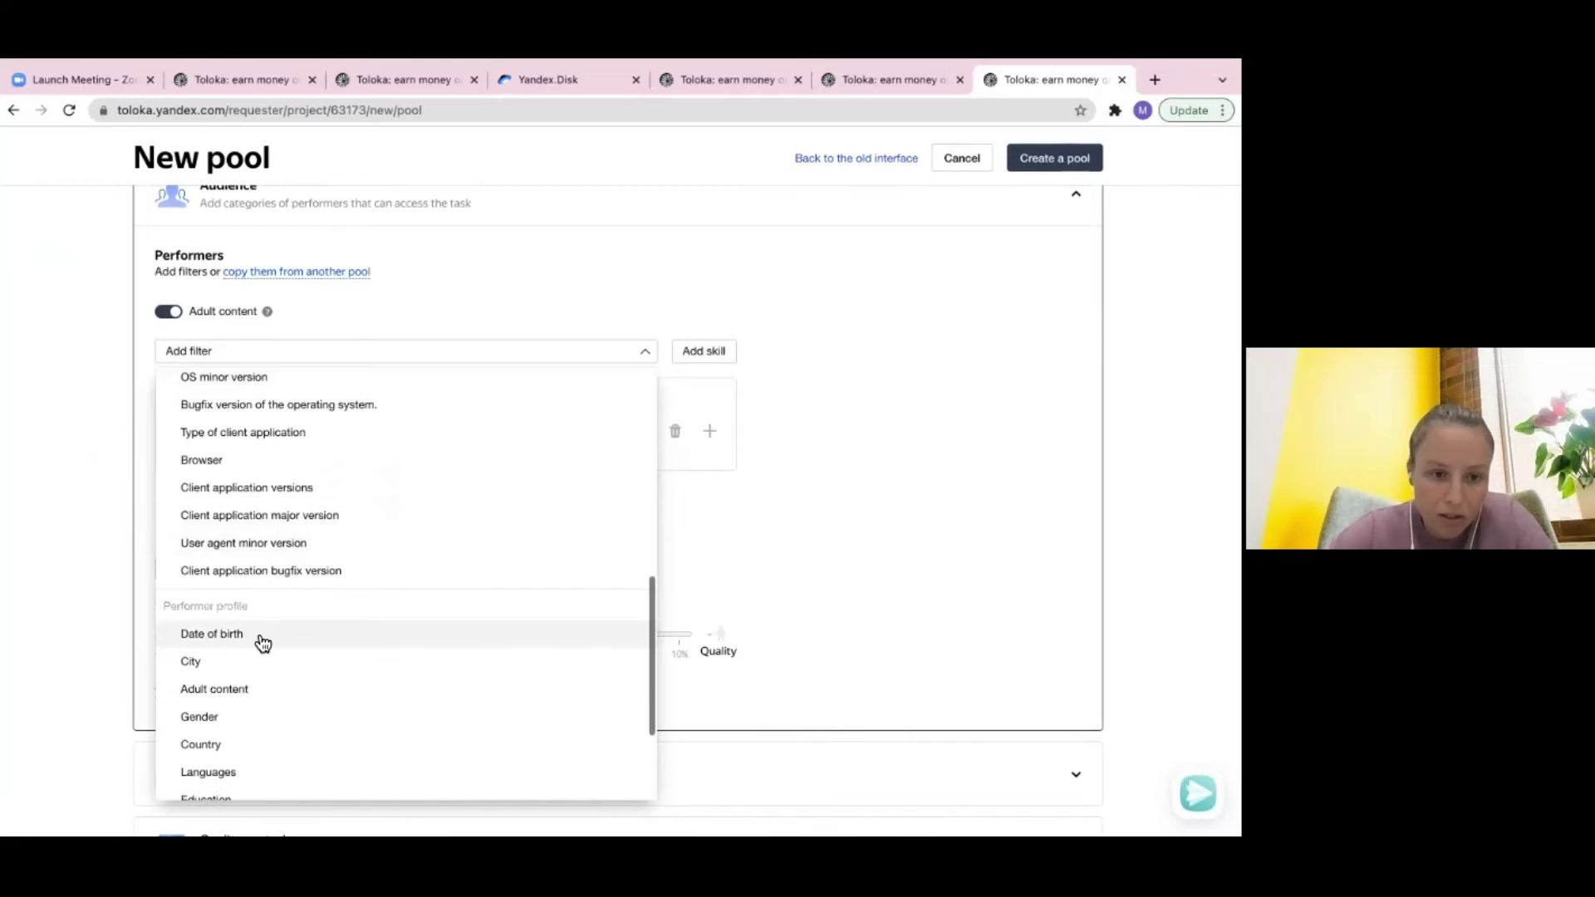
left_click(260, 636)
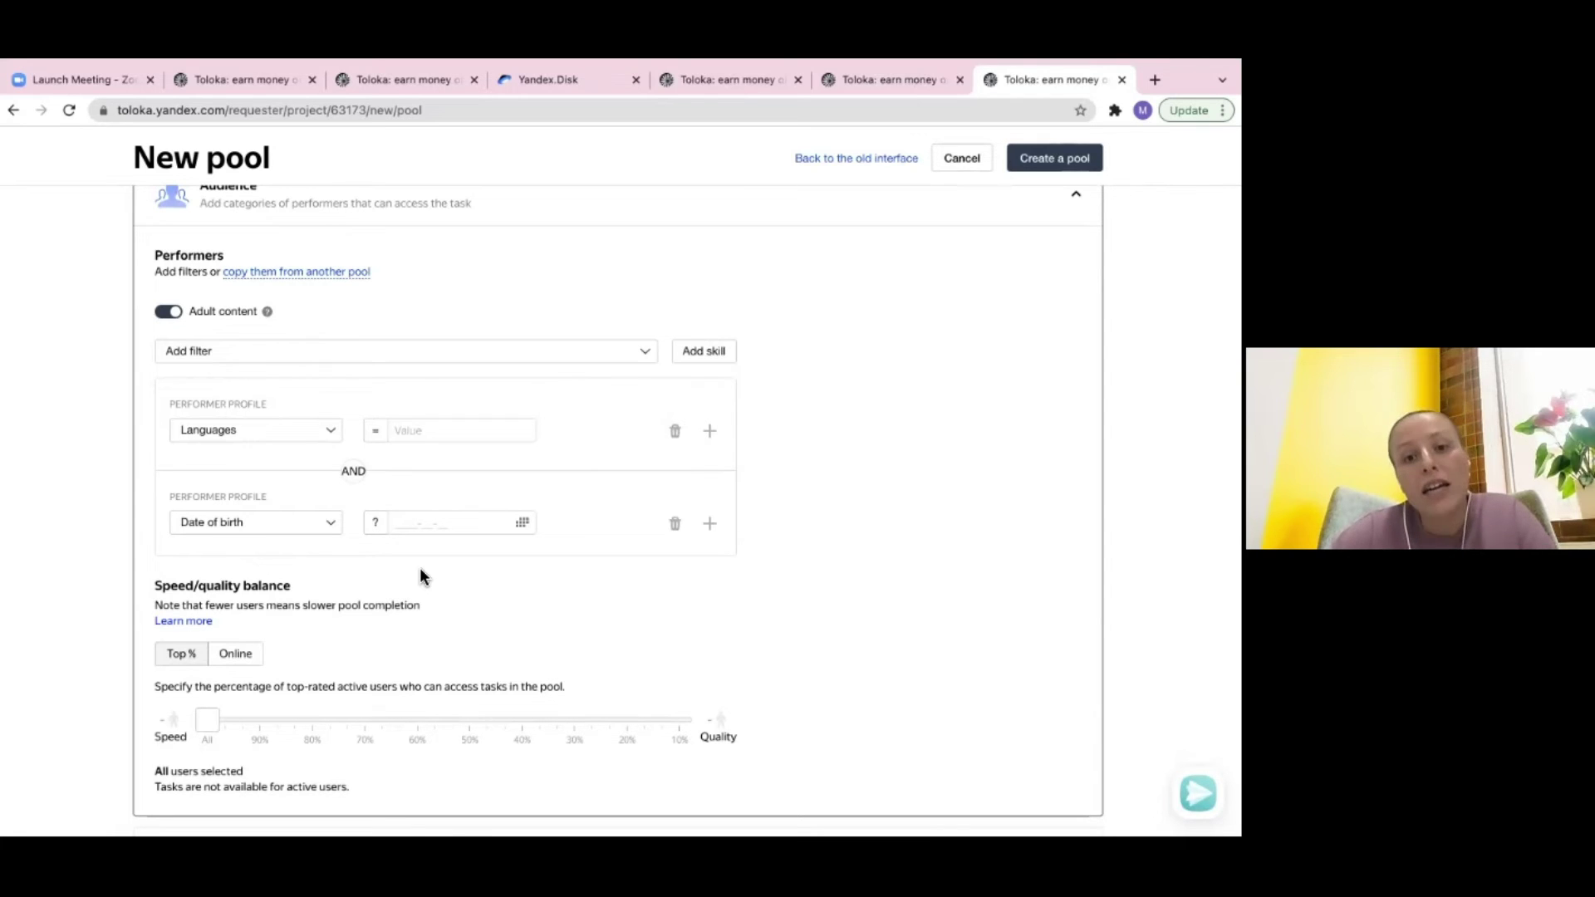
left_click(378, 523)
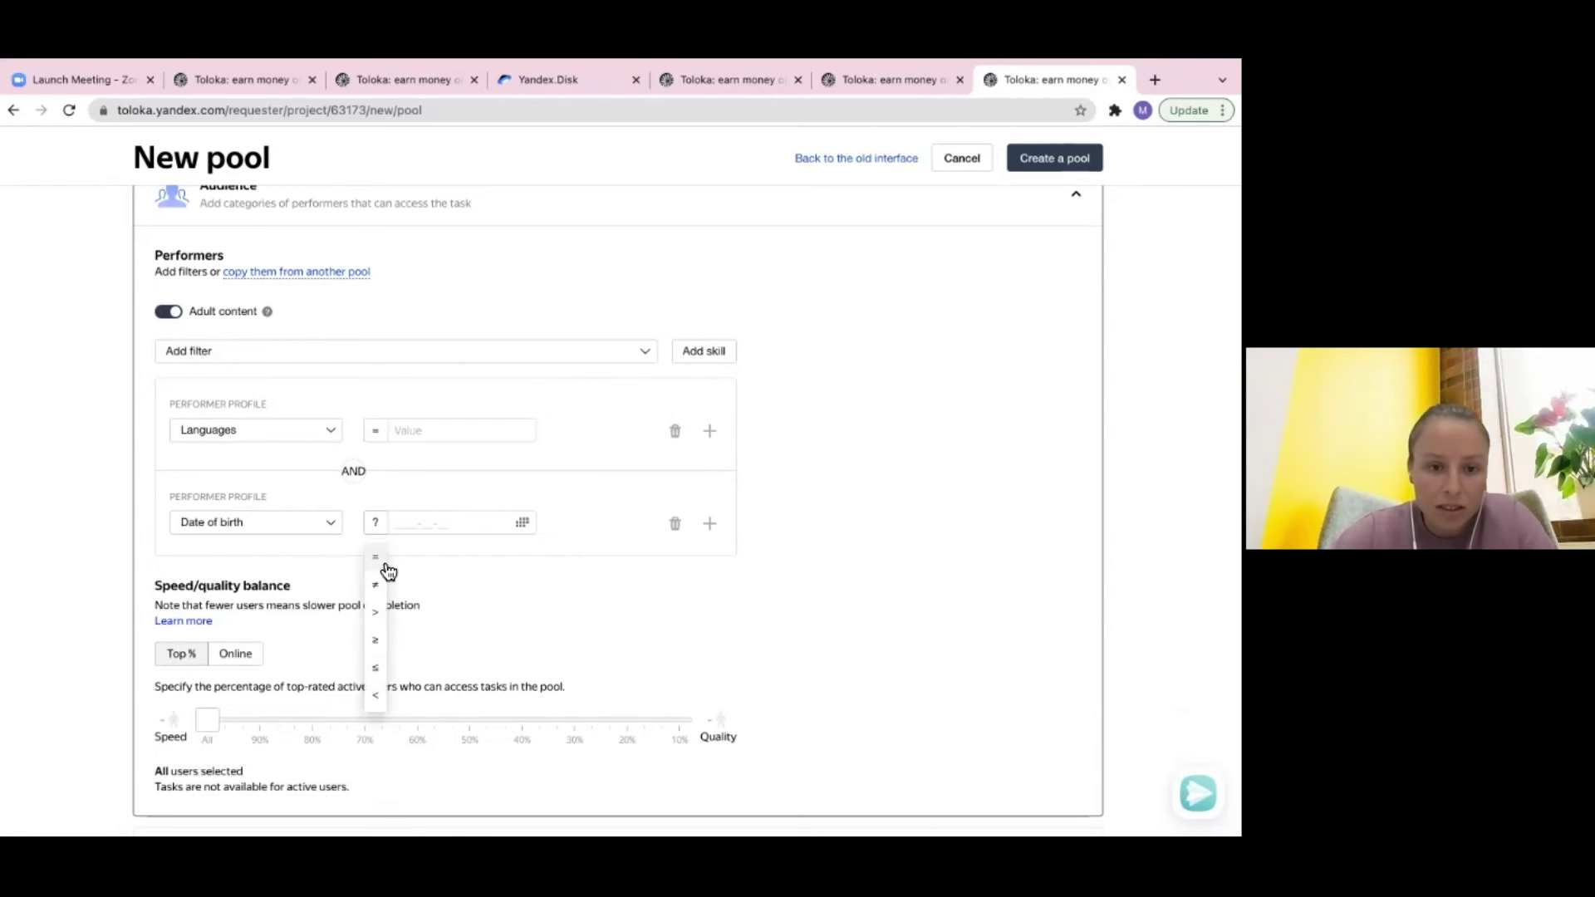
left_click(383, 671)
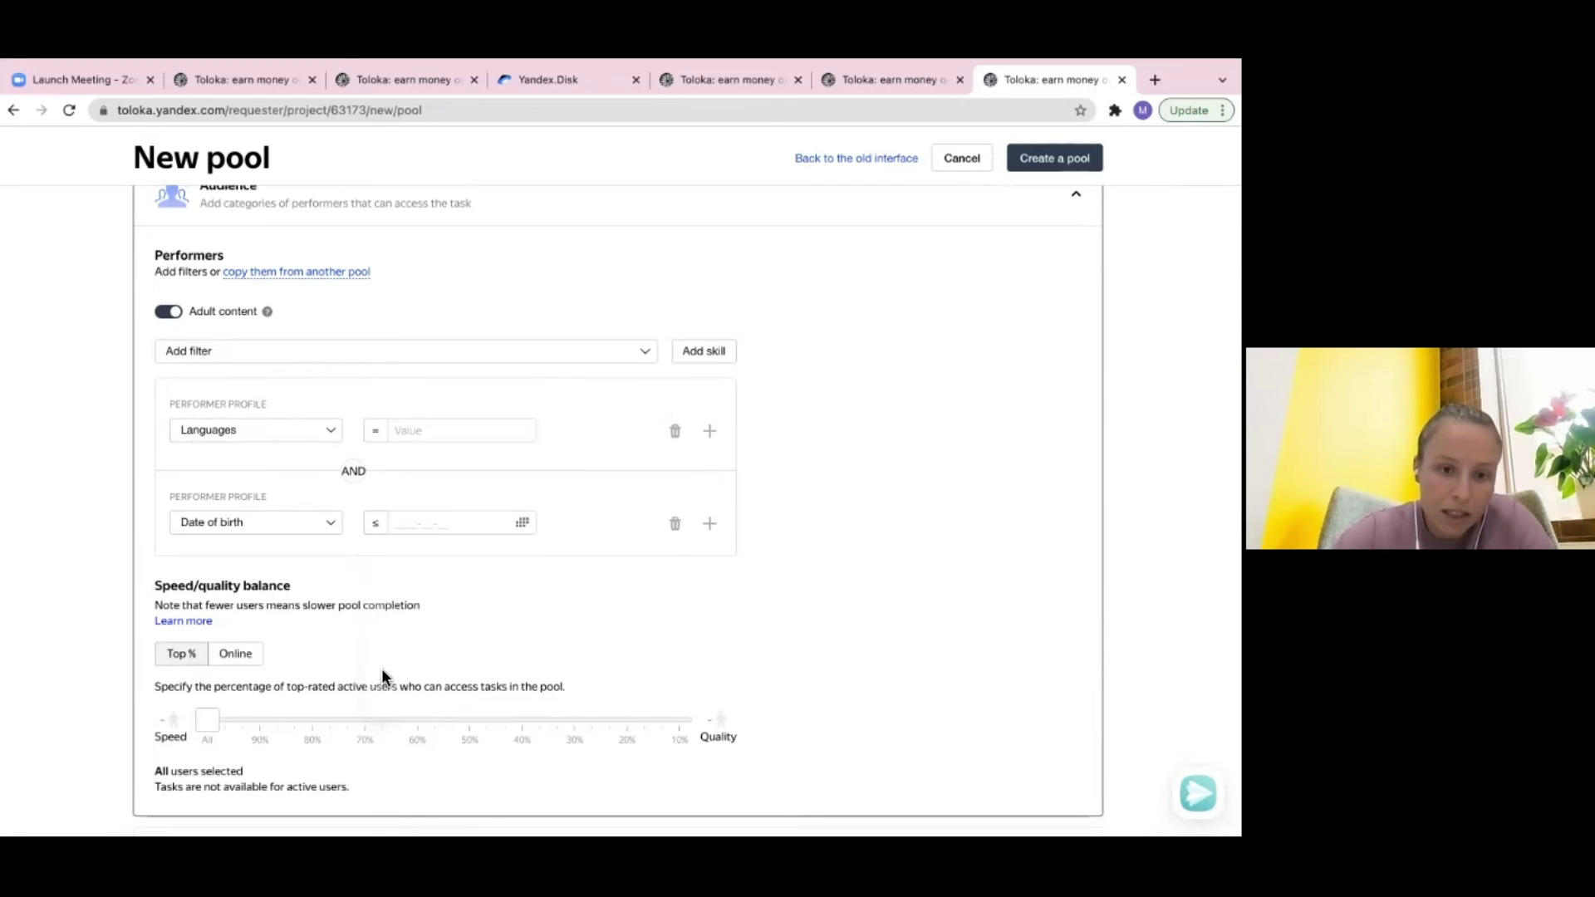
- Set the cut-off date of the Date of birth filter to 2001-11-26
left_click(522, 524)
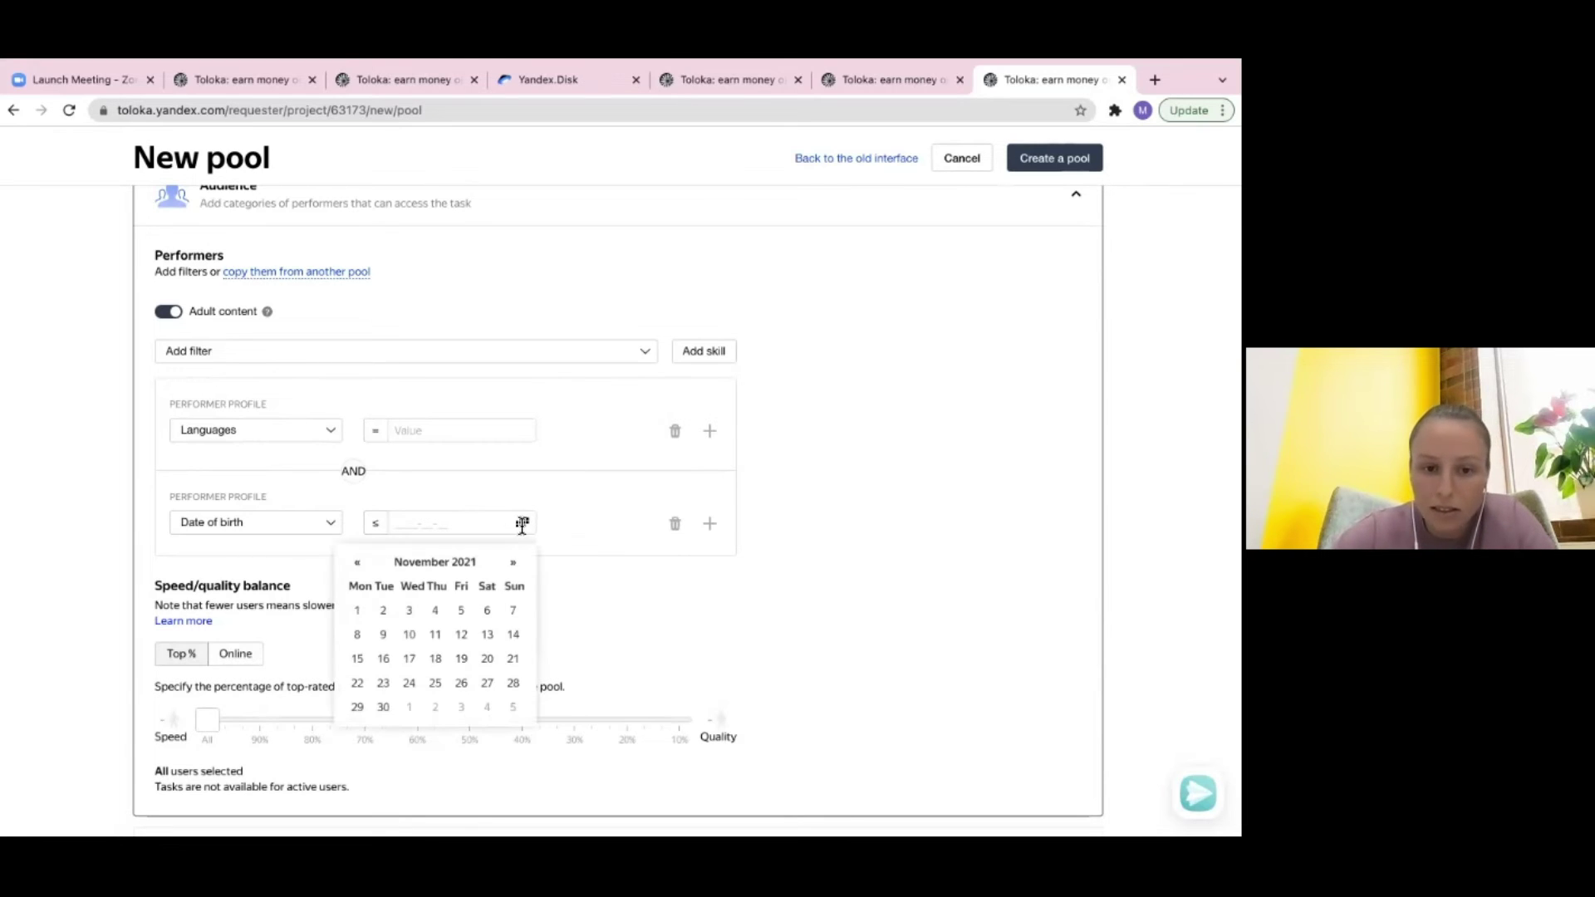
left_click(462, 685)
left_click(412, 525)
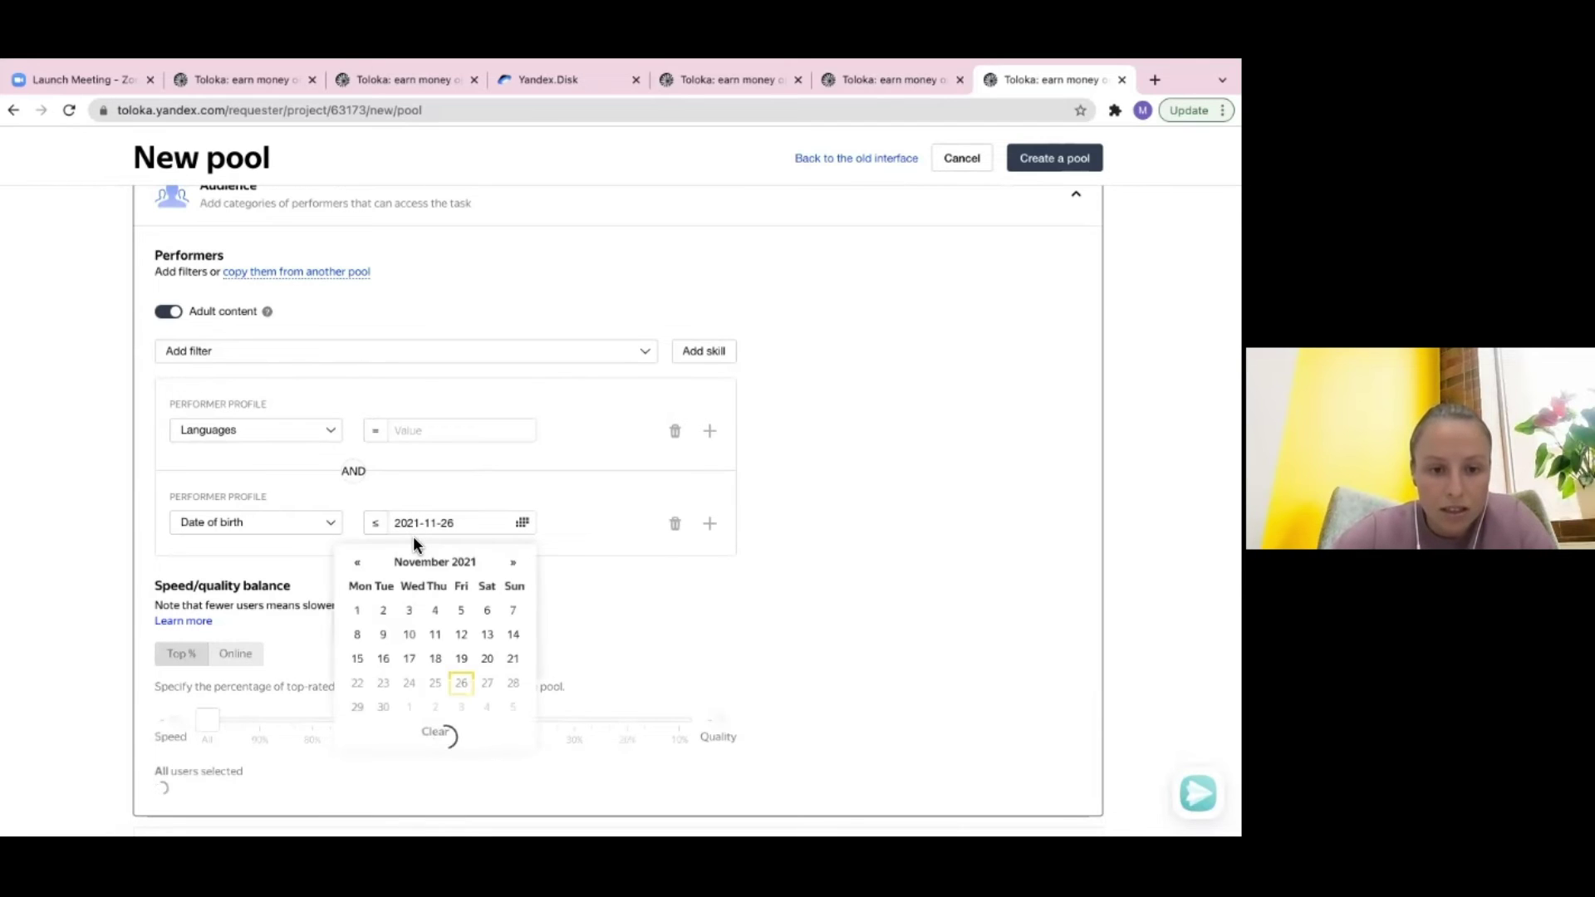
key("BackSpace")
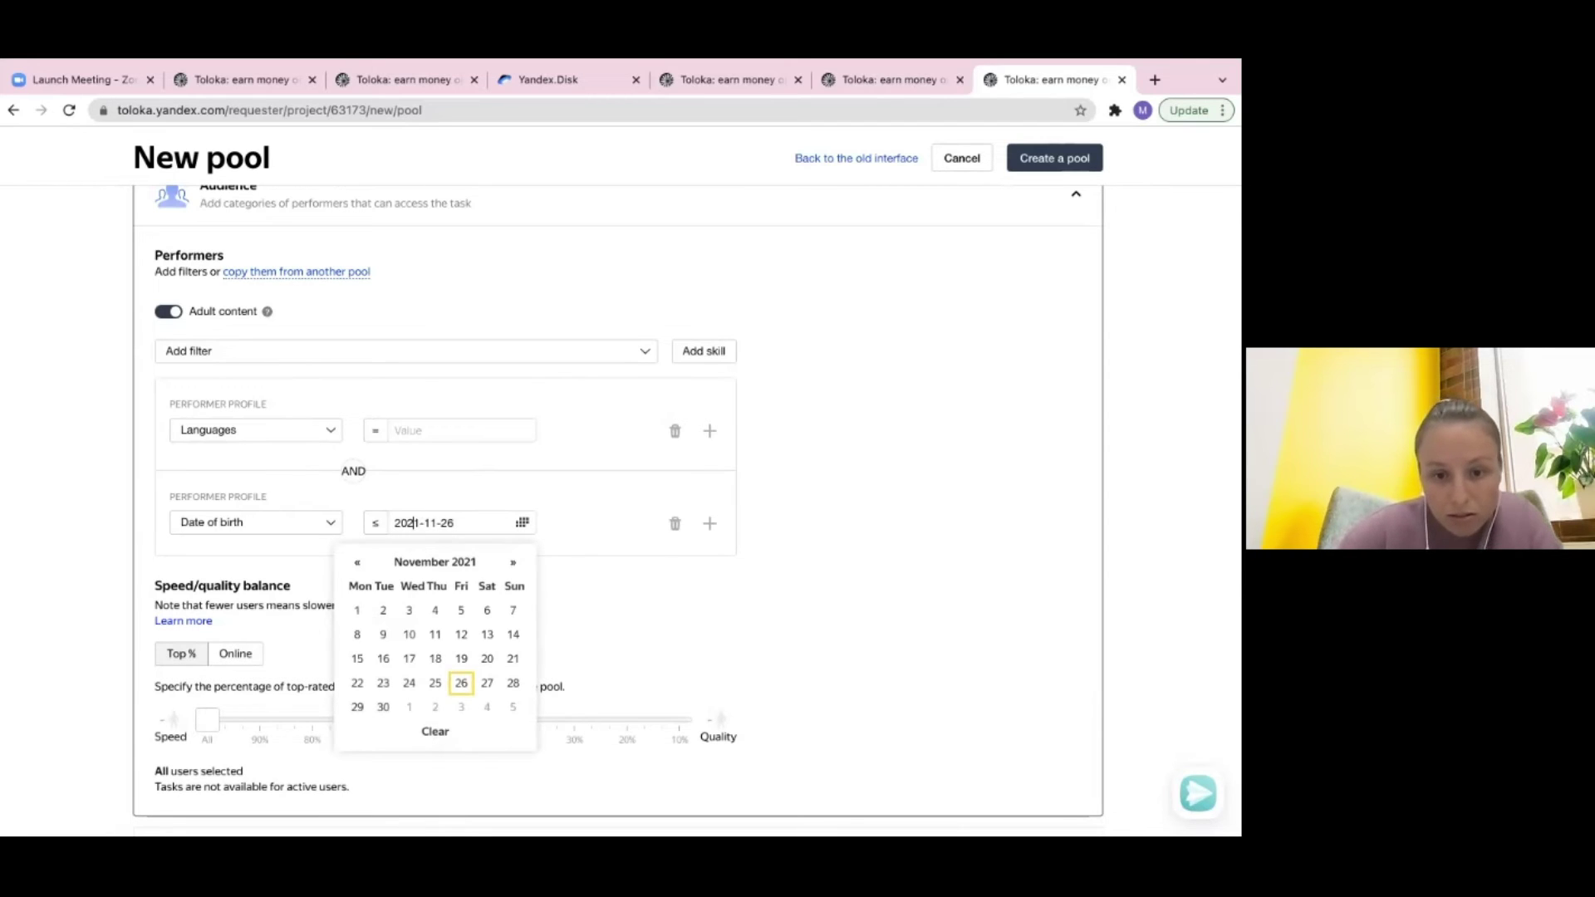
type("0")
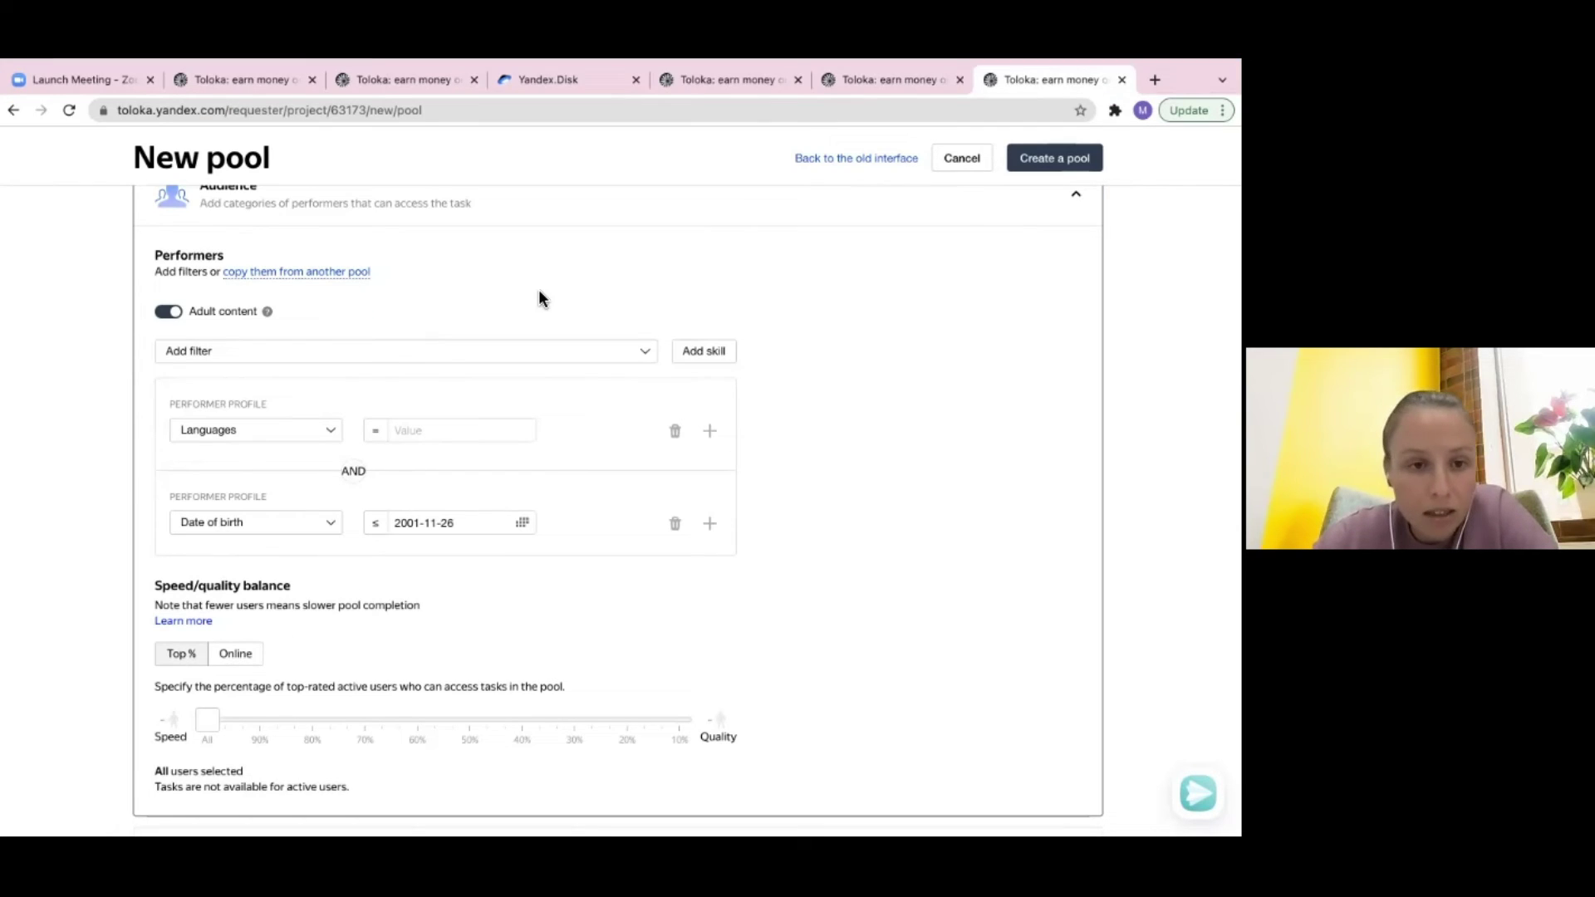
- Add a City filter to the pool's audience and set it equal to Kursk
left_click(385, 356)
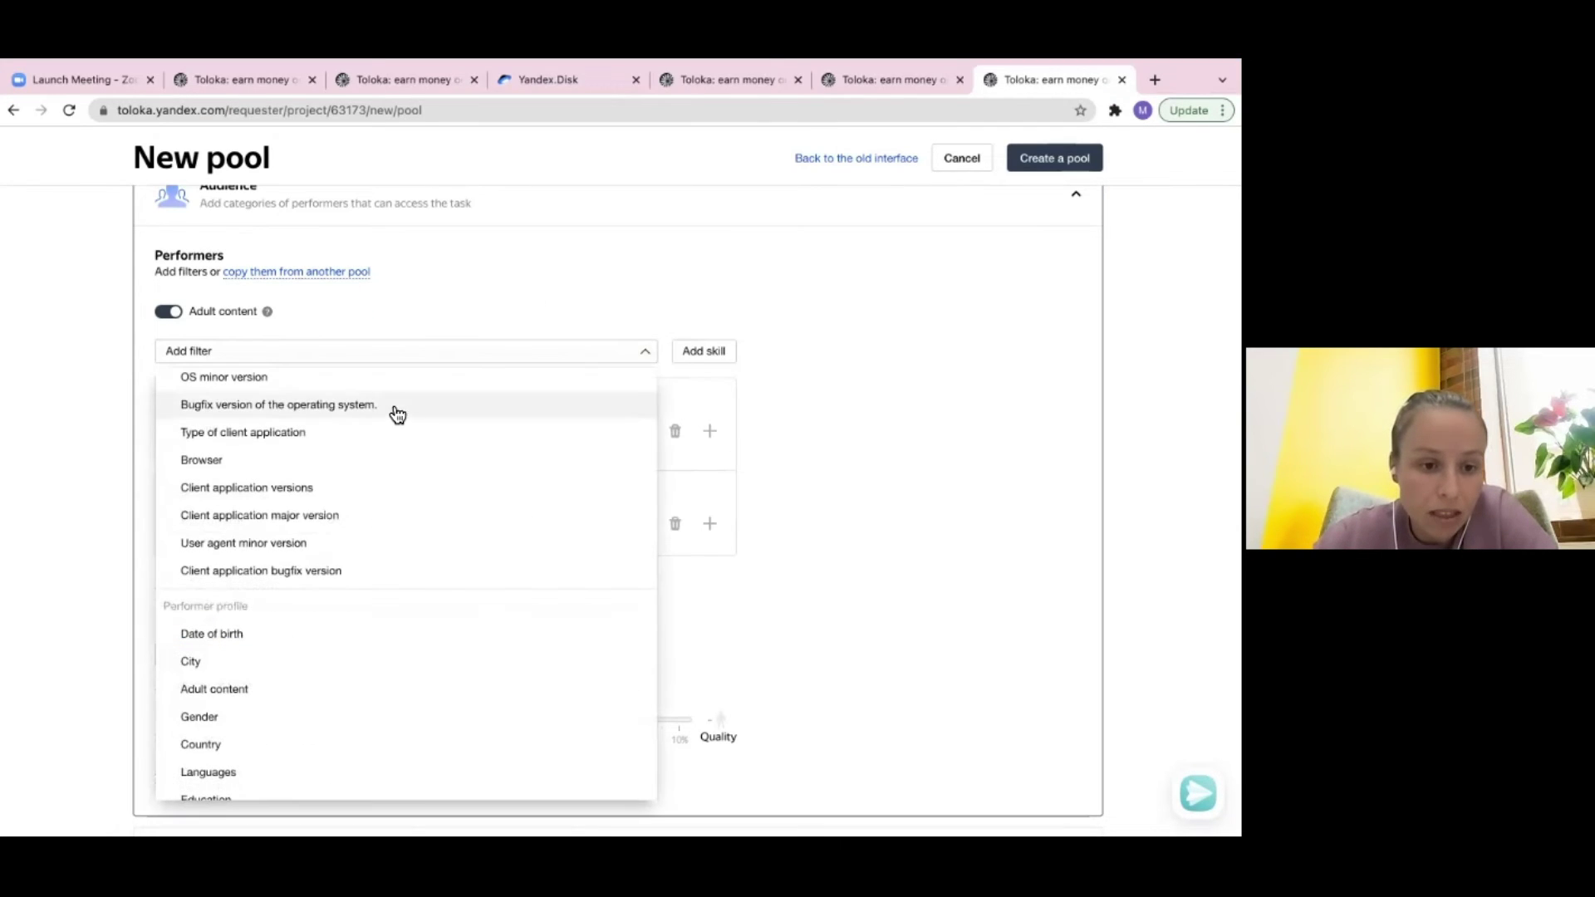
scroll(405, 532, "down", 1)
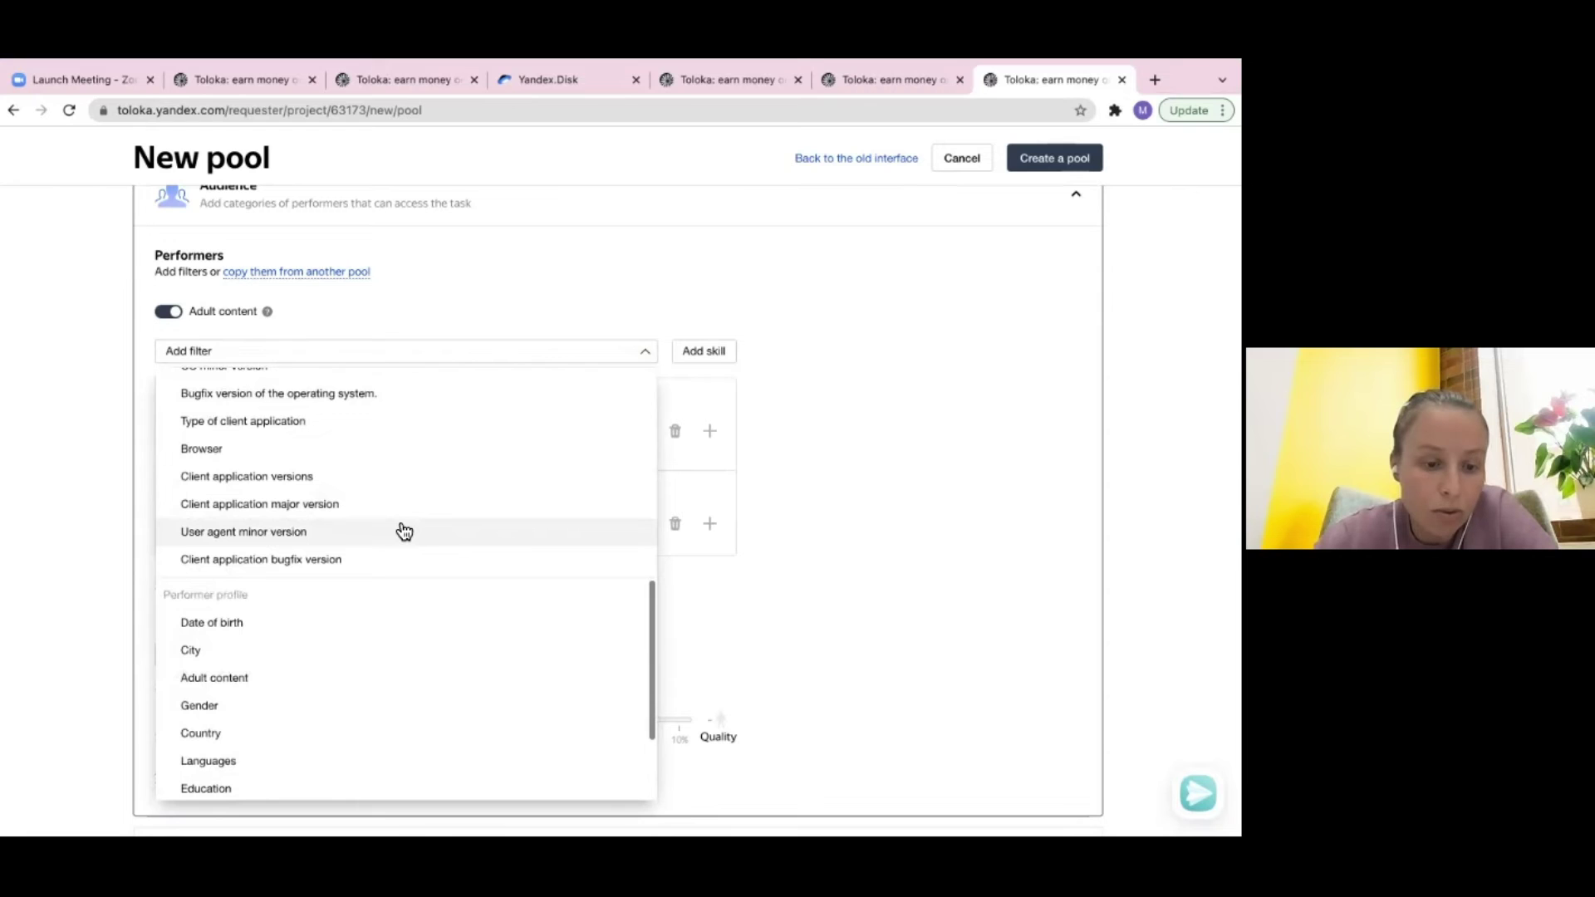
scroll(404, 531, "down", 3)
scroll(406, 571, "down", 5)
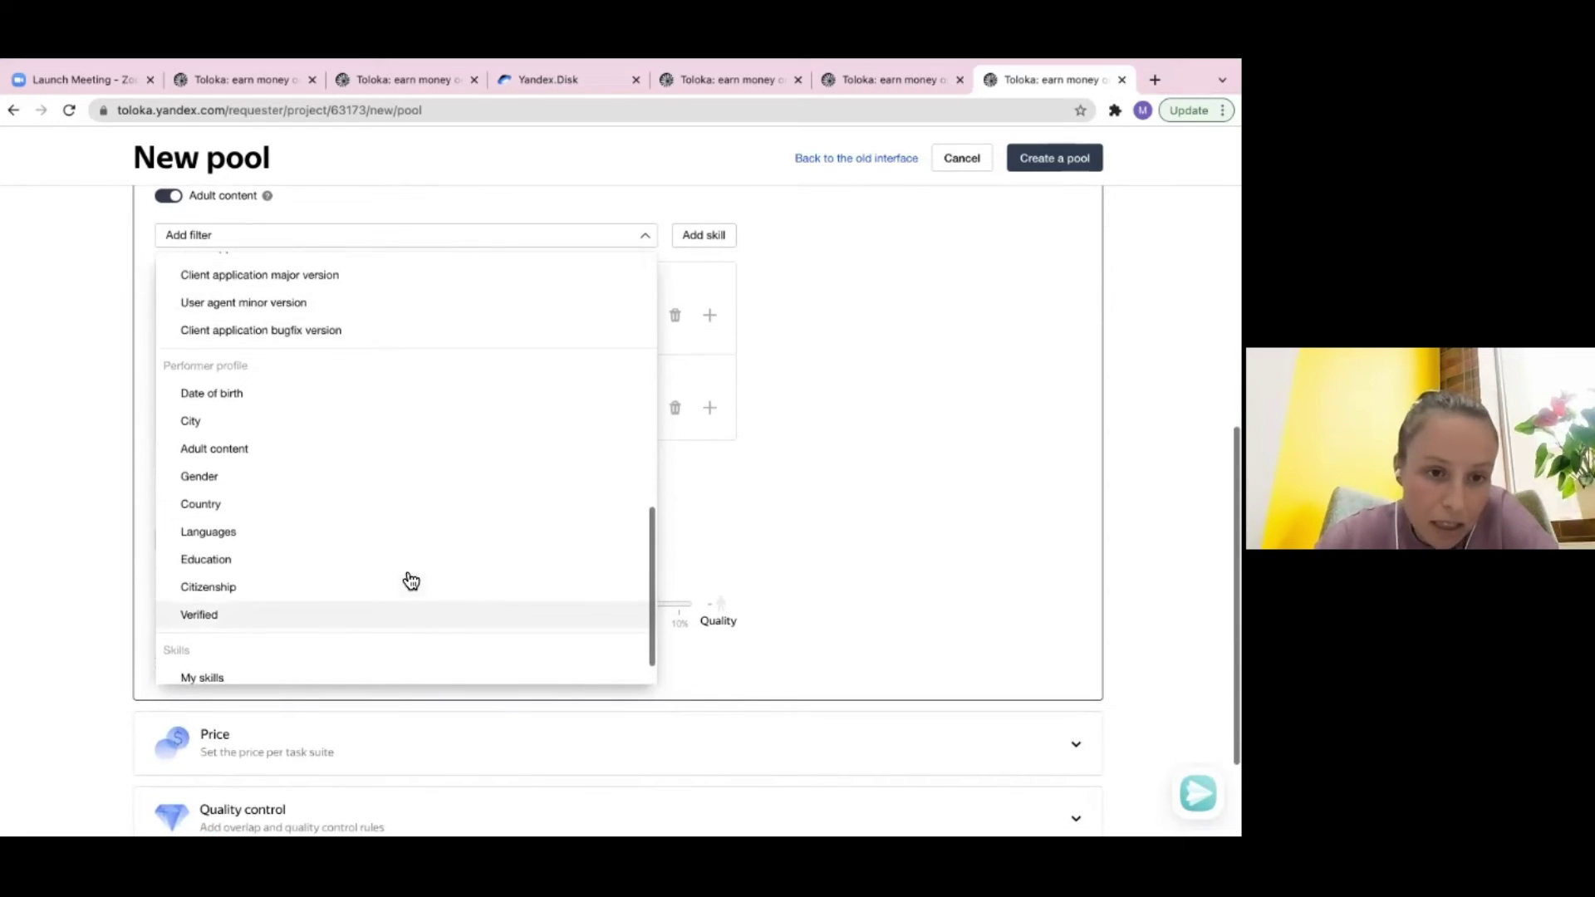
left_click(256, 425)
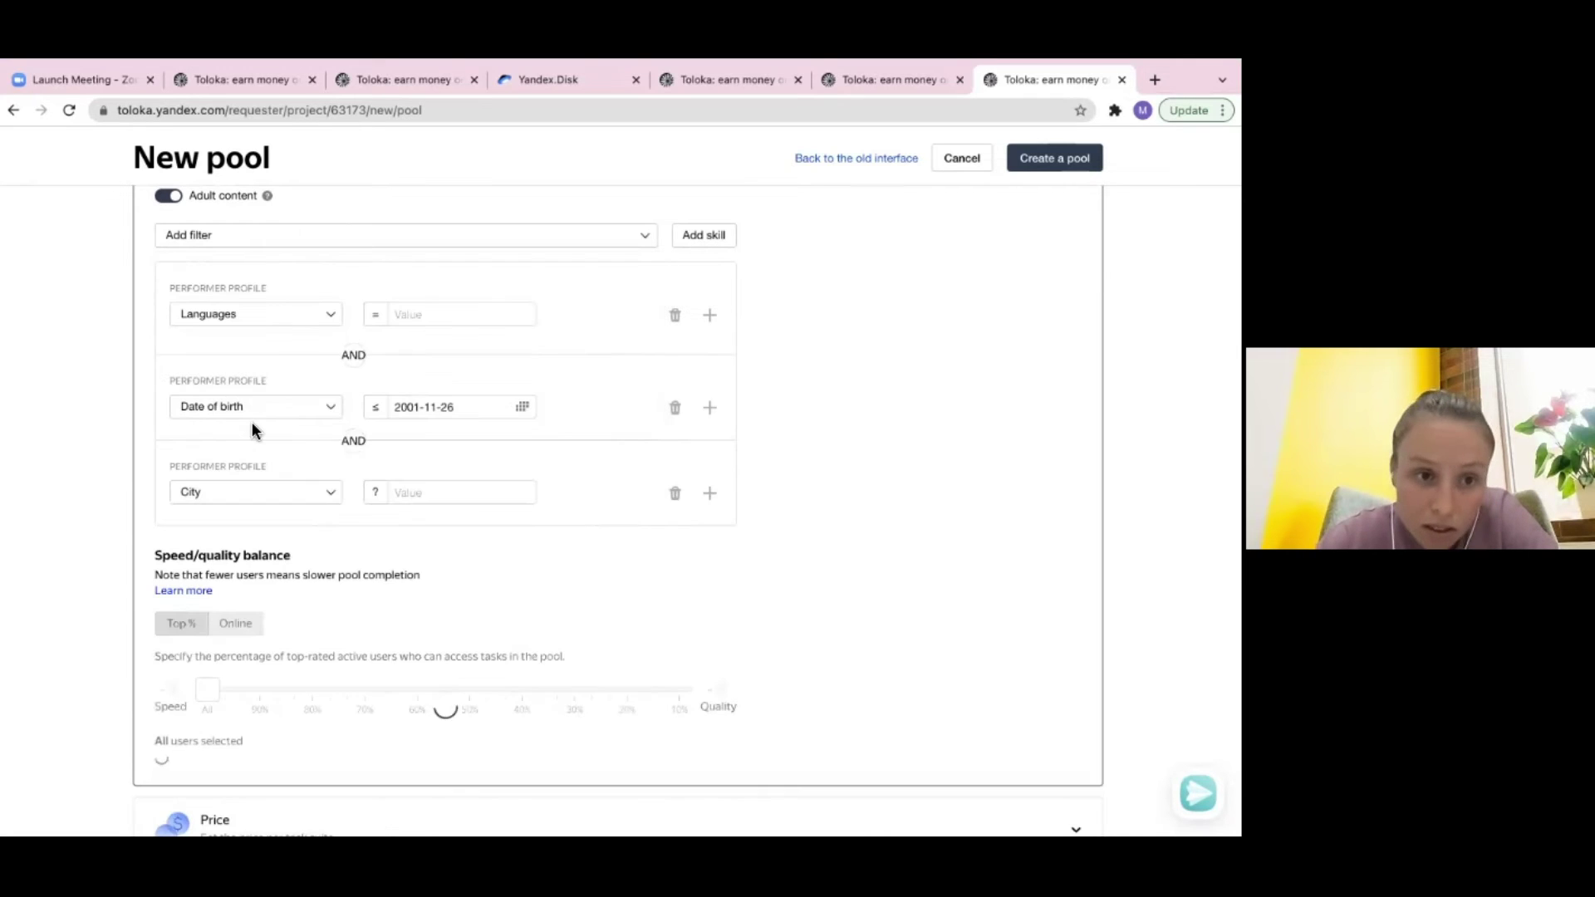
left_click(378, 498)
left_click(380, 517)
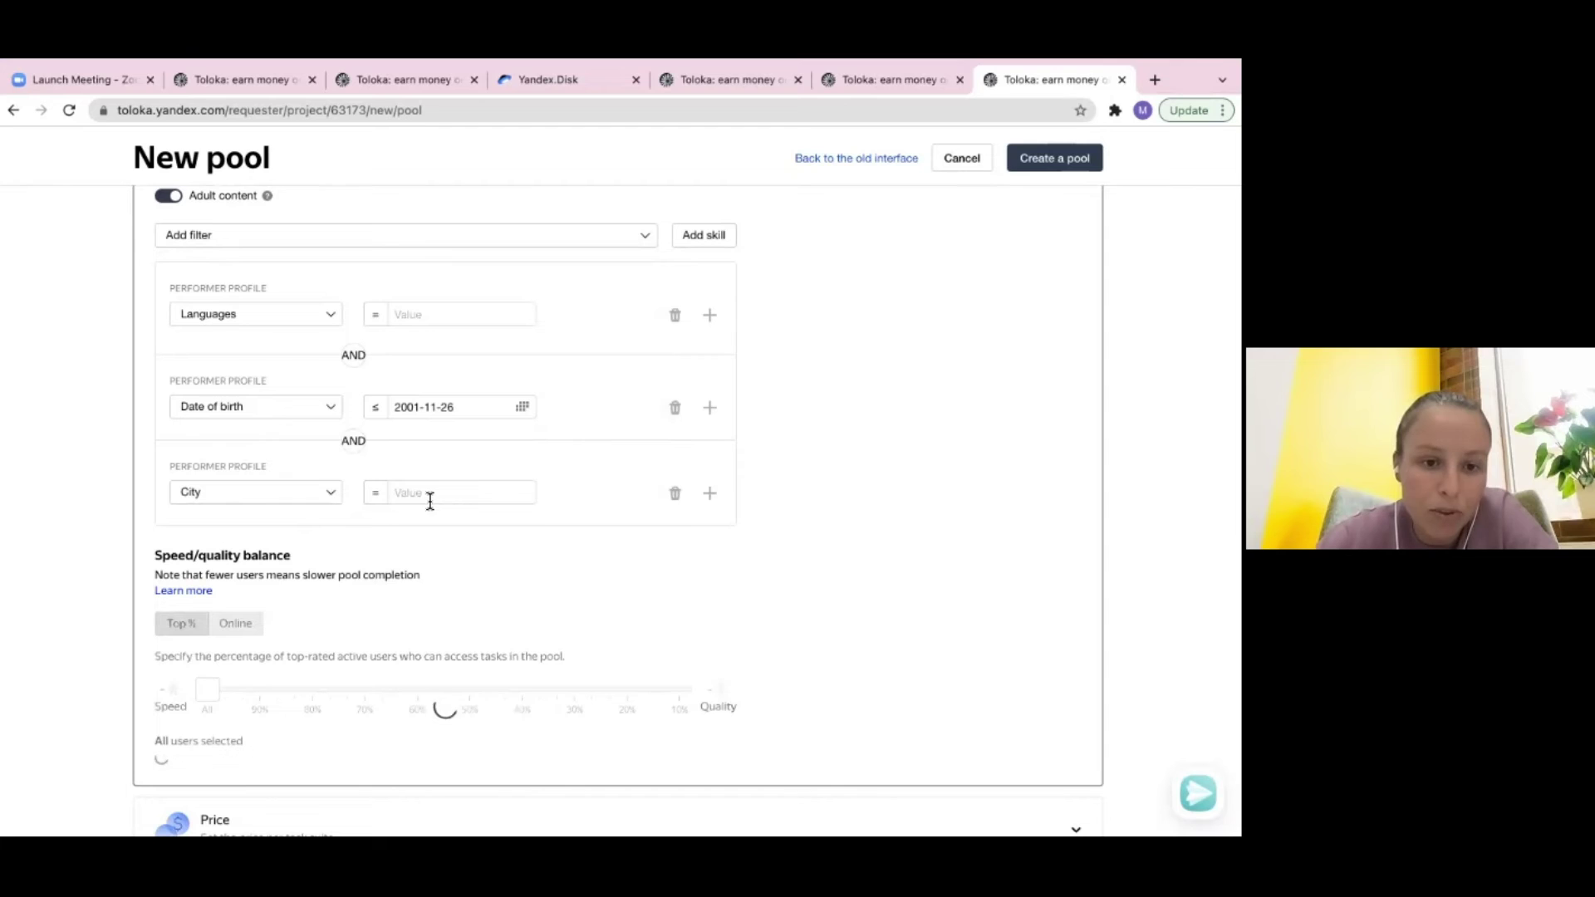
left_click(429, 498)
left_click(444, 558)
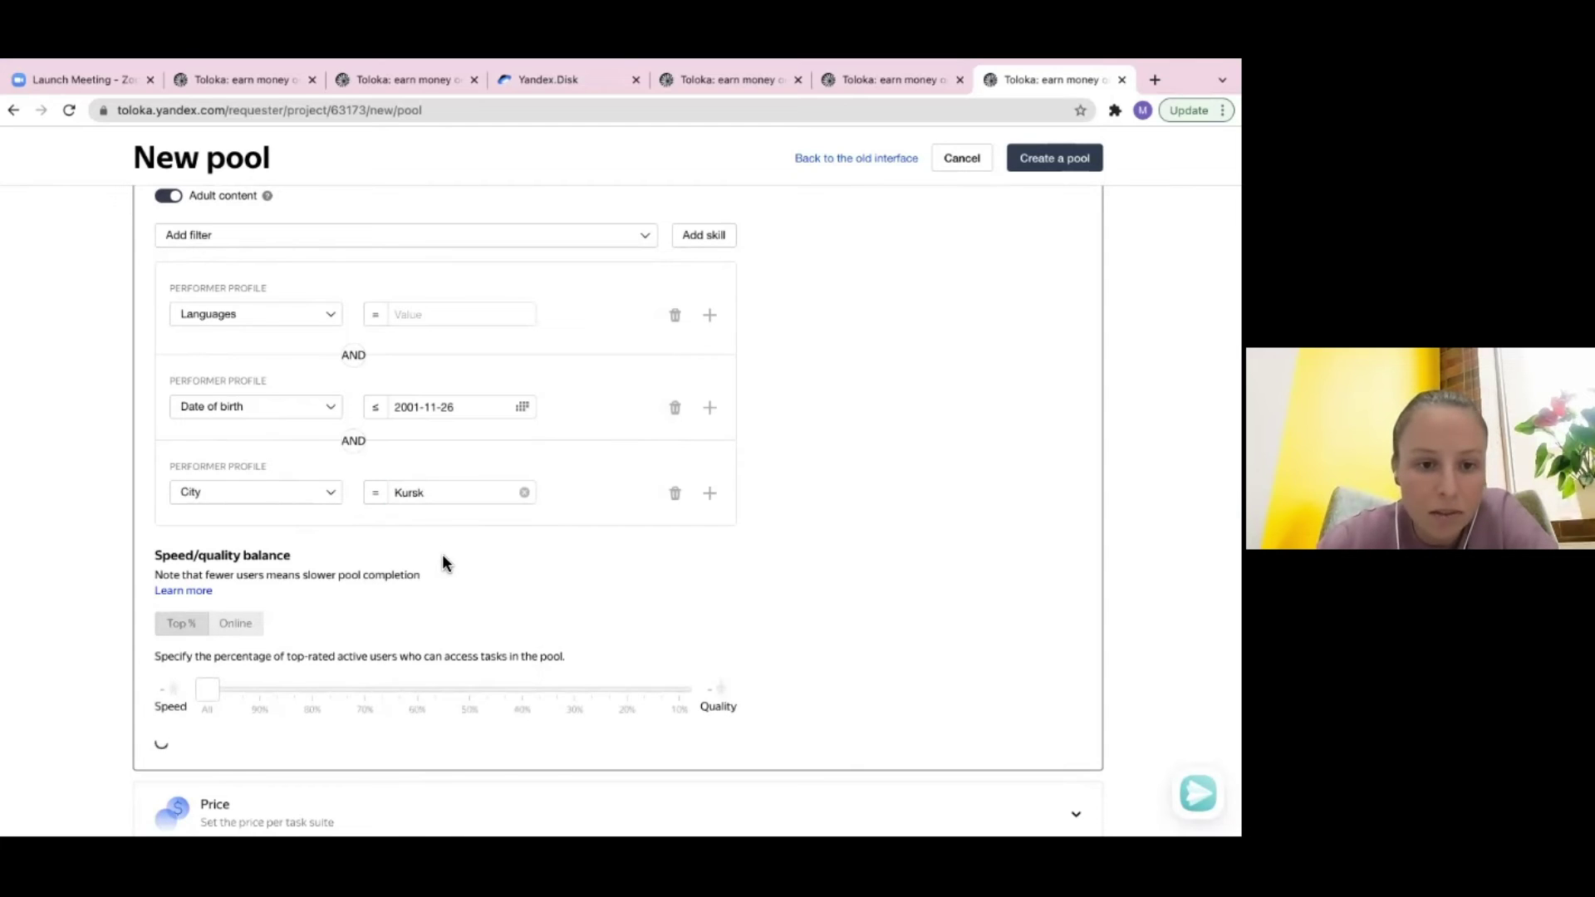
- Add an alternative OR condition to the City filter using the = operator
left_click(709, 492)
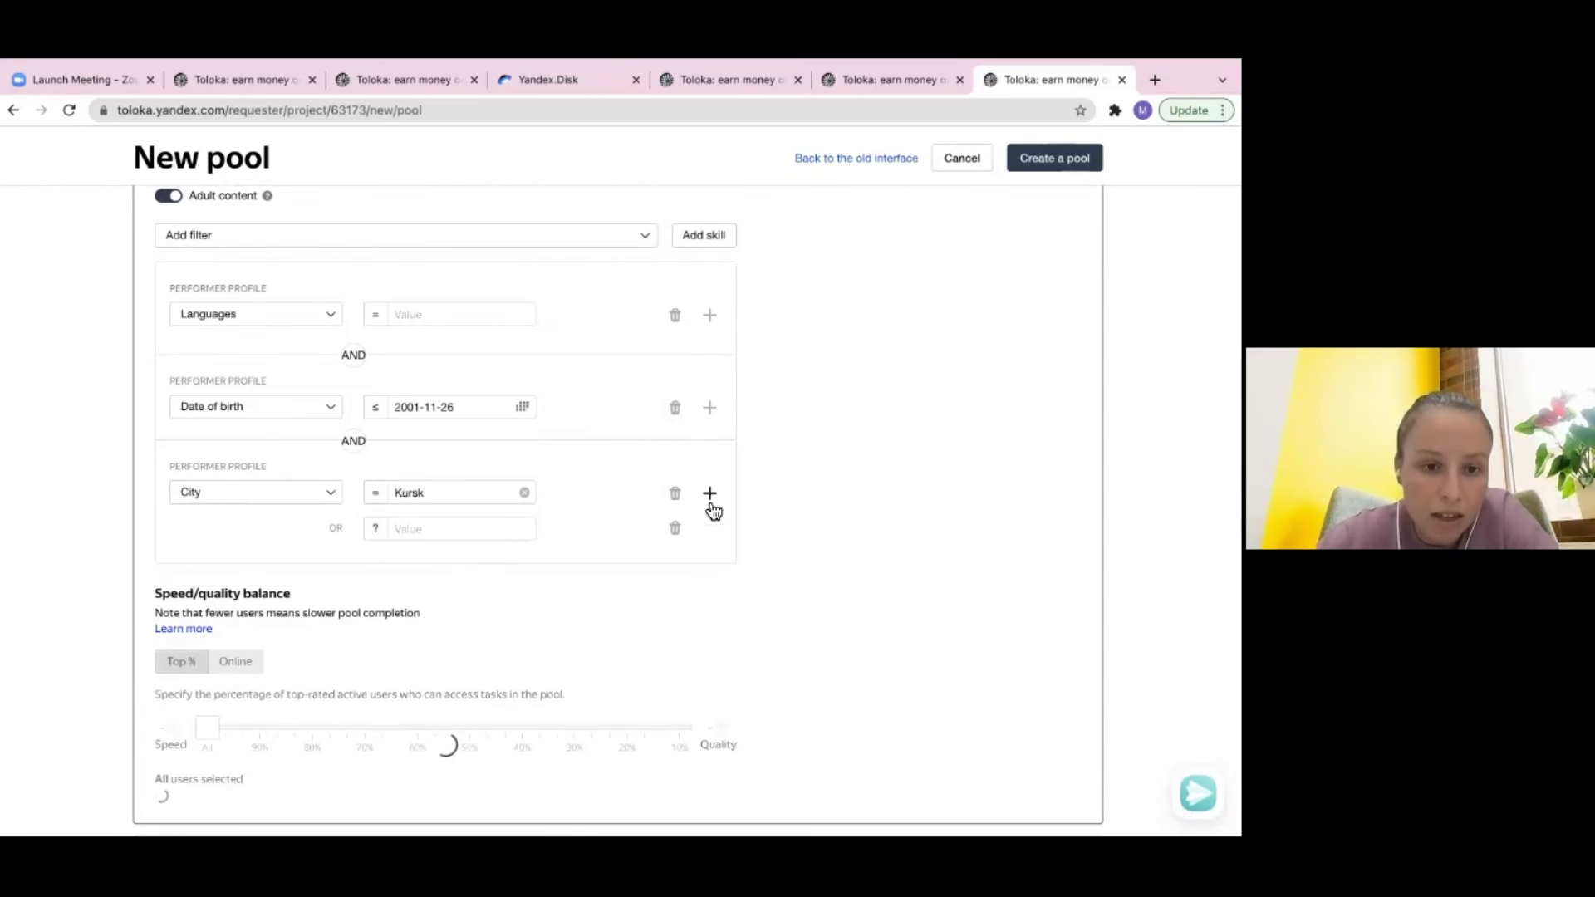
left_click(377, 529)
left_click(386, 565)
left_click(378, 529)
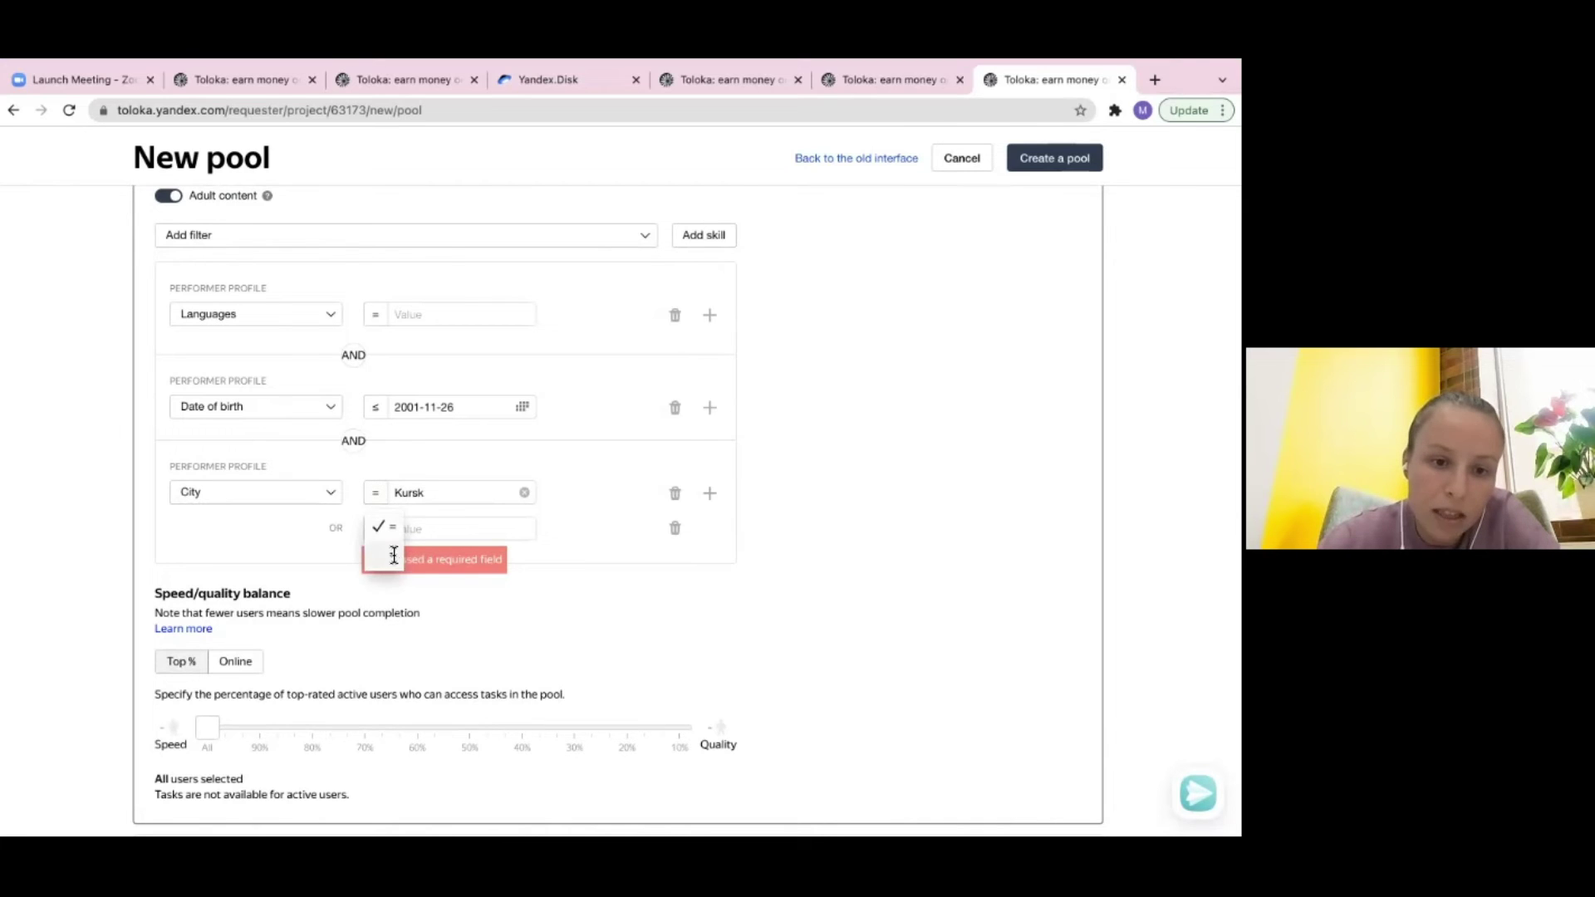
- Change the City filter's condition to ≠ Kursk and delete the extra OR row
left_click(458, 501)
left_click(464, 534)
left_click(674, 531)
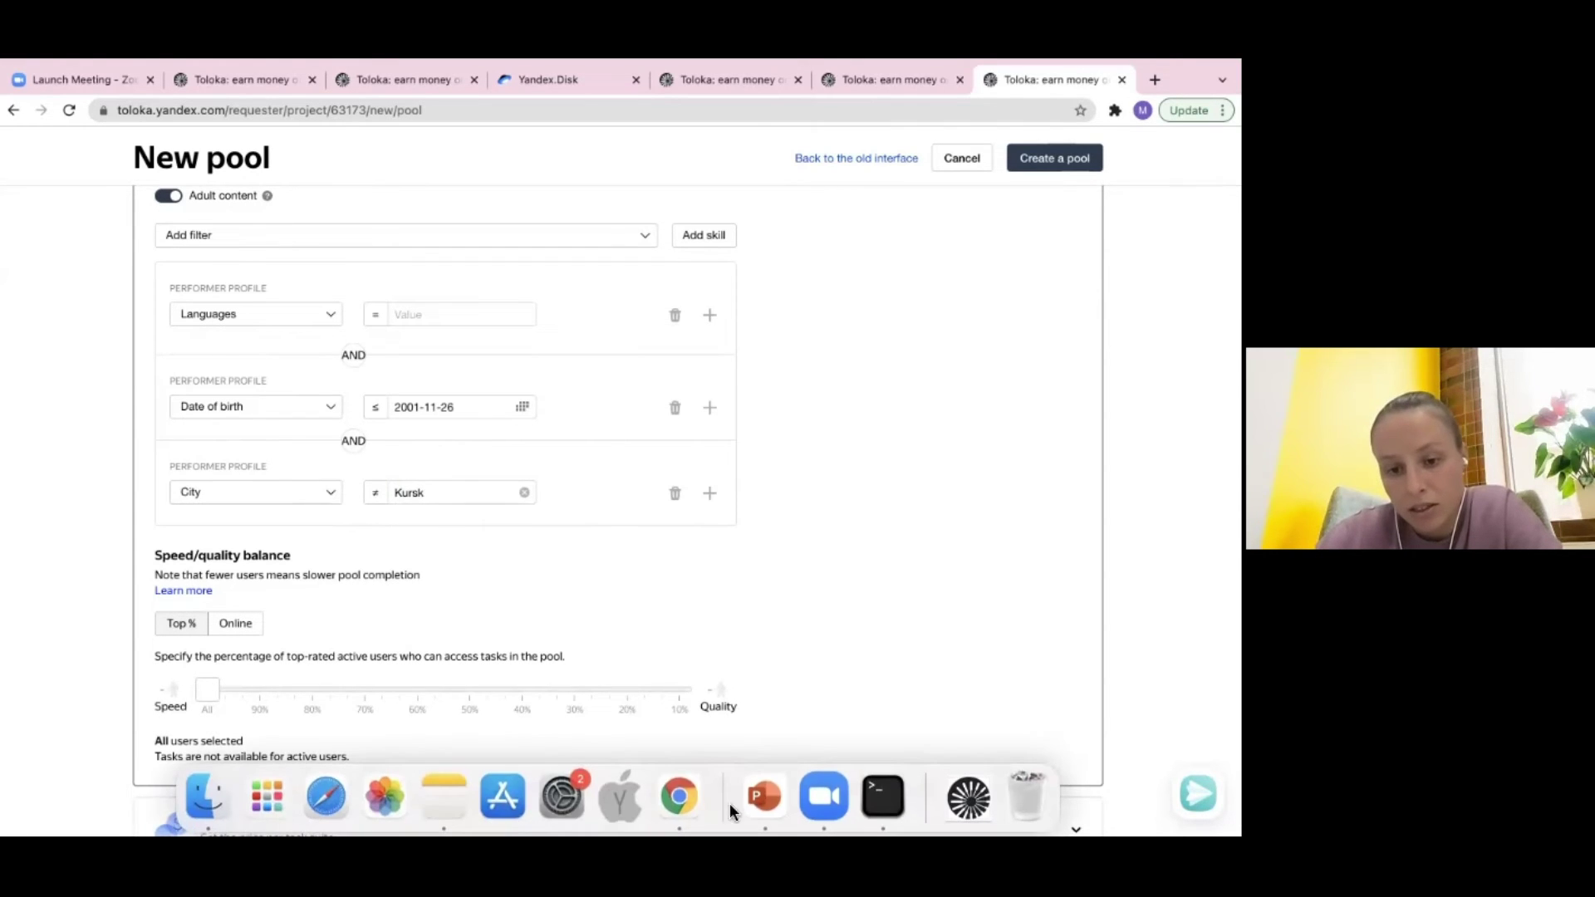
- Switch to the PowerPoint slideshow, advance to question 10 about checking performers' responses, and open its linked check page
left_click(765, 796)
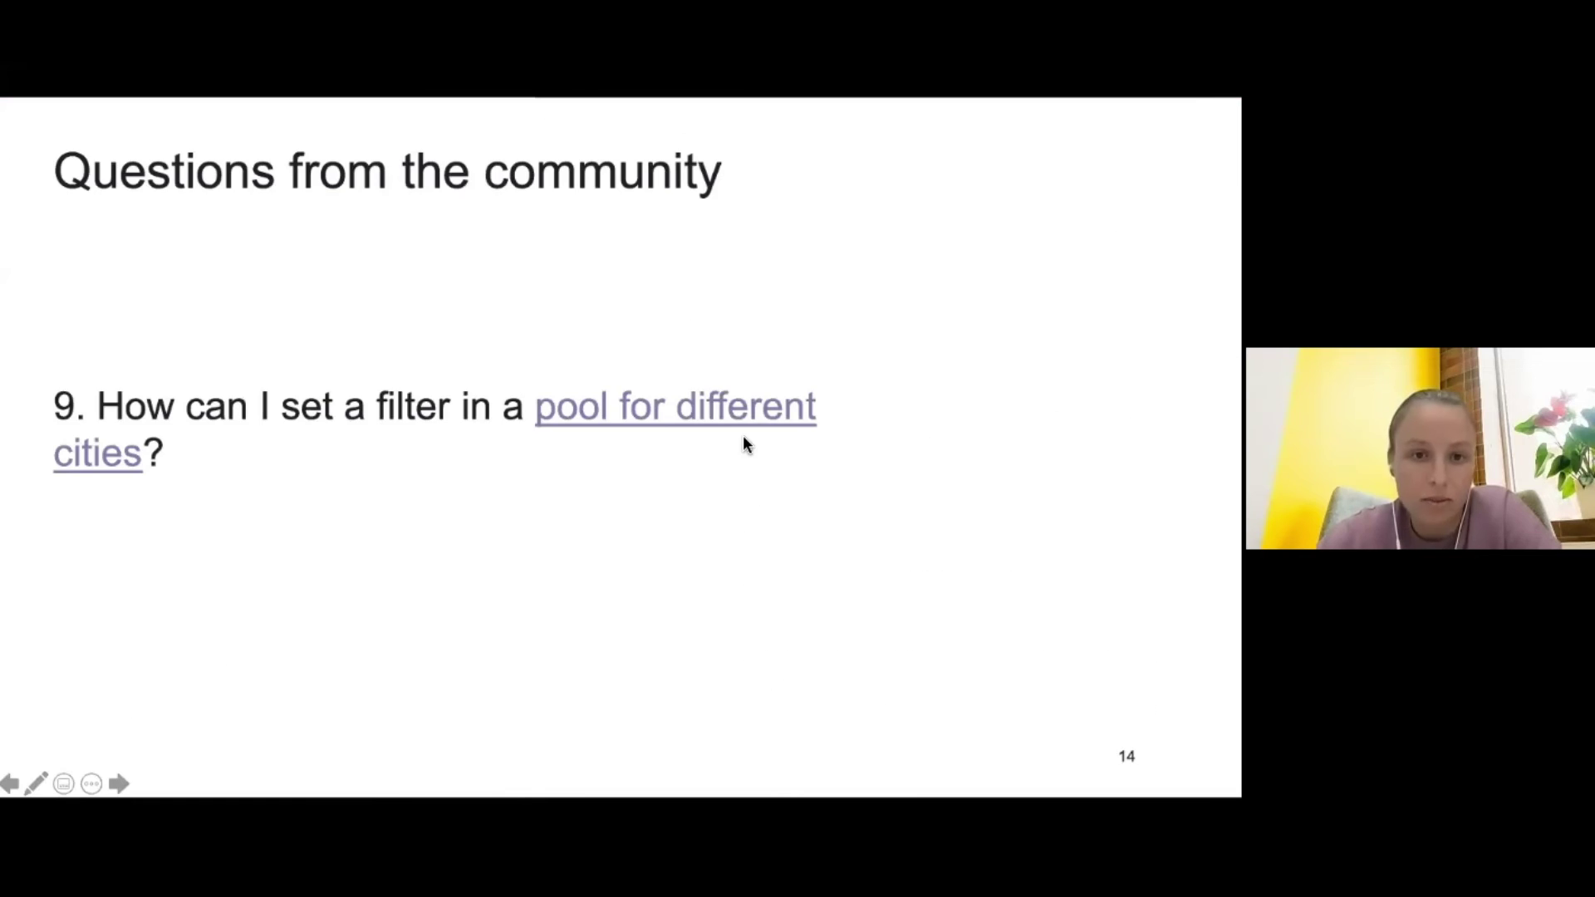
left_click(753, 498)
key("Left")
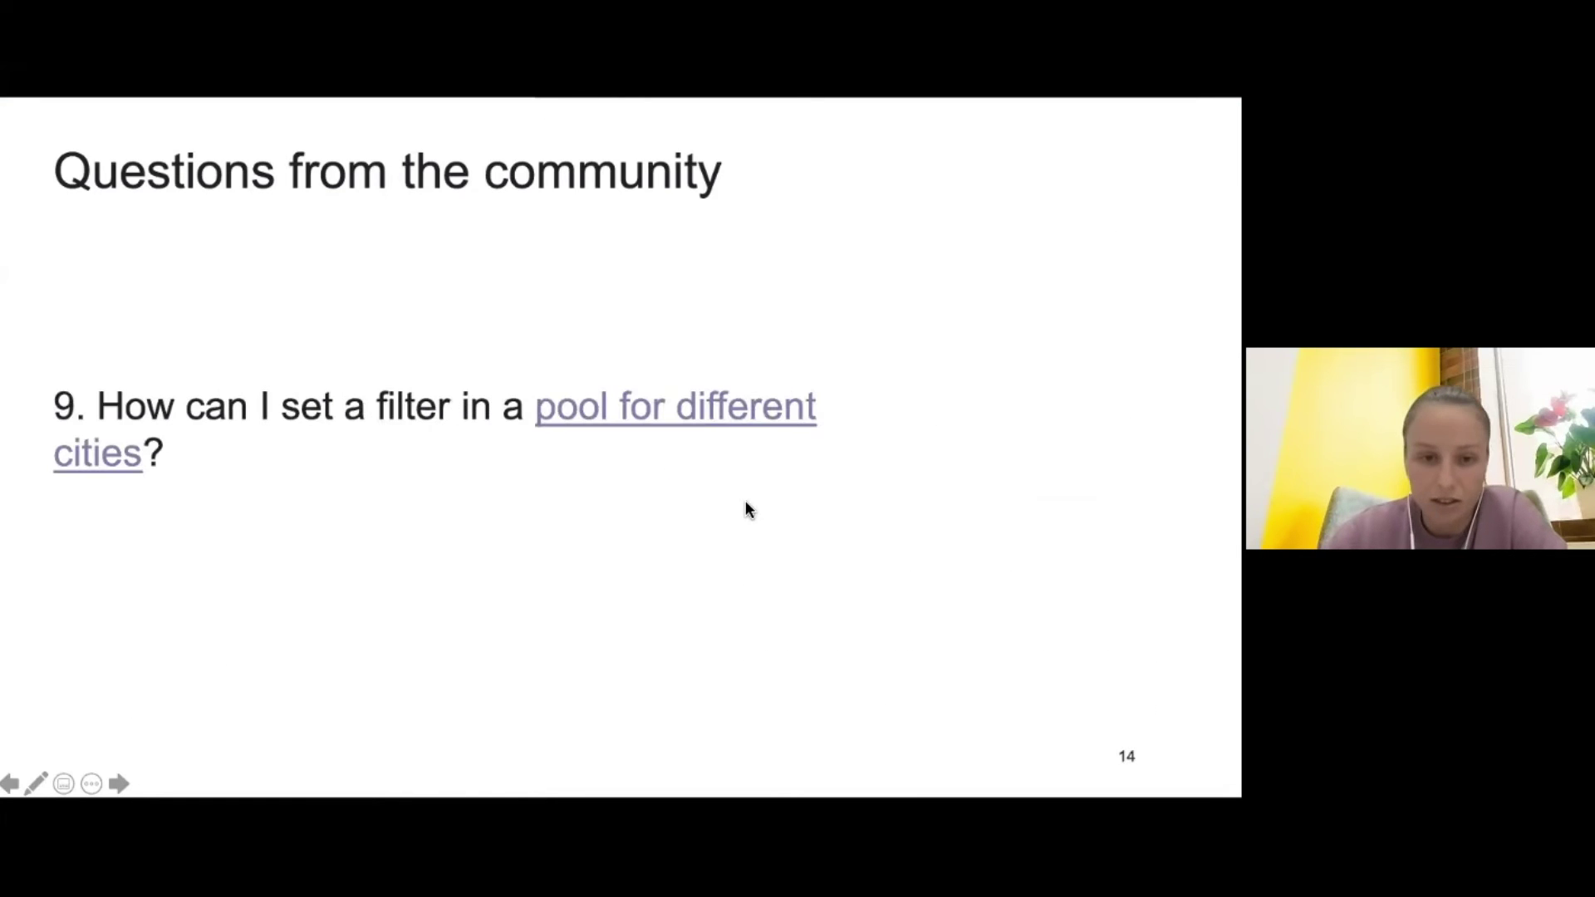
key("Right")
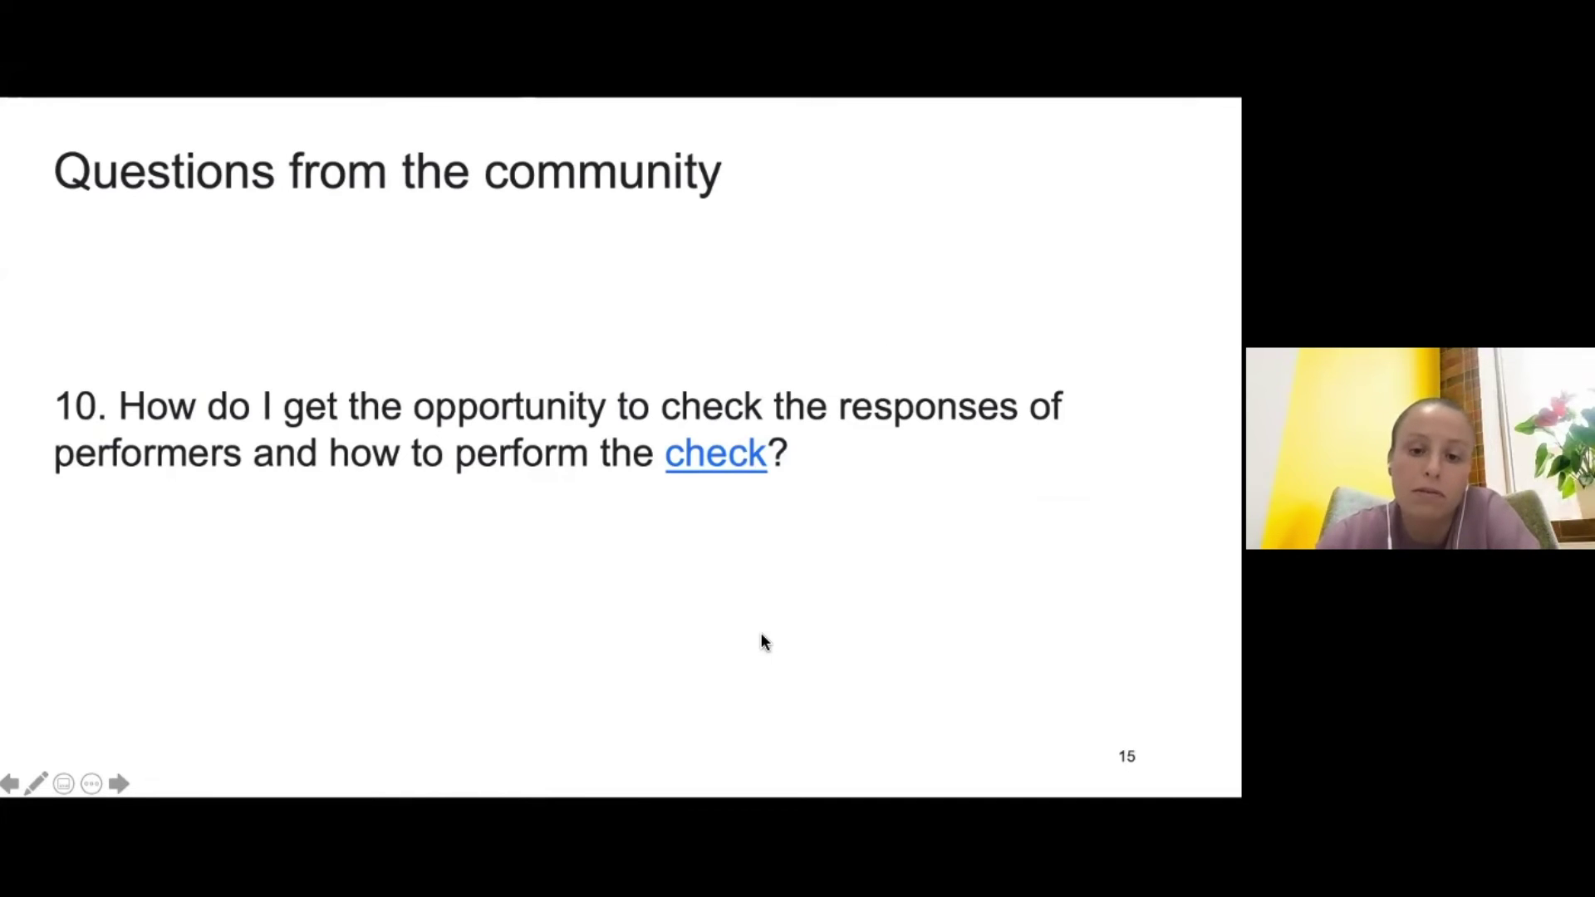
left_click(717, 460)
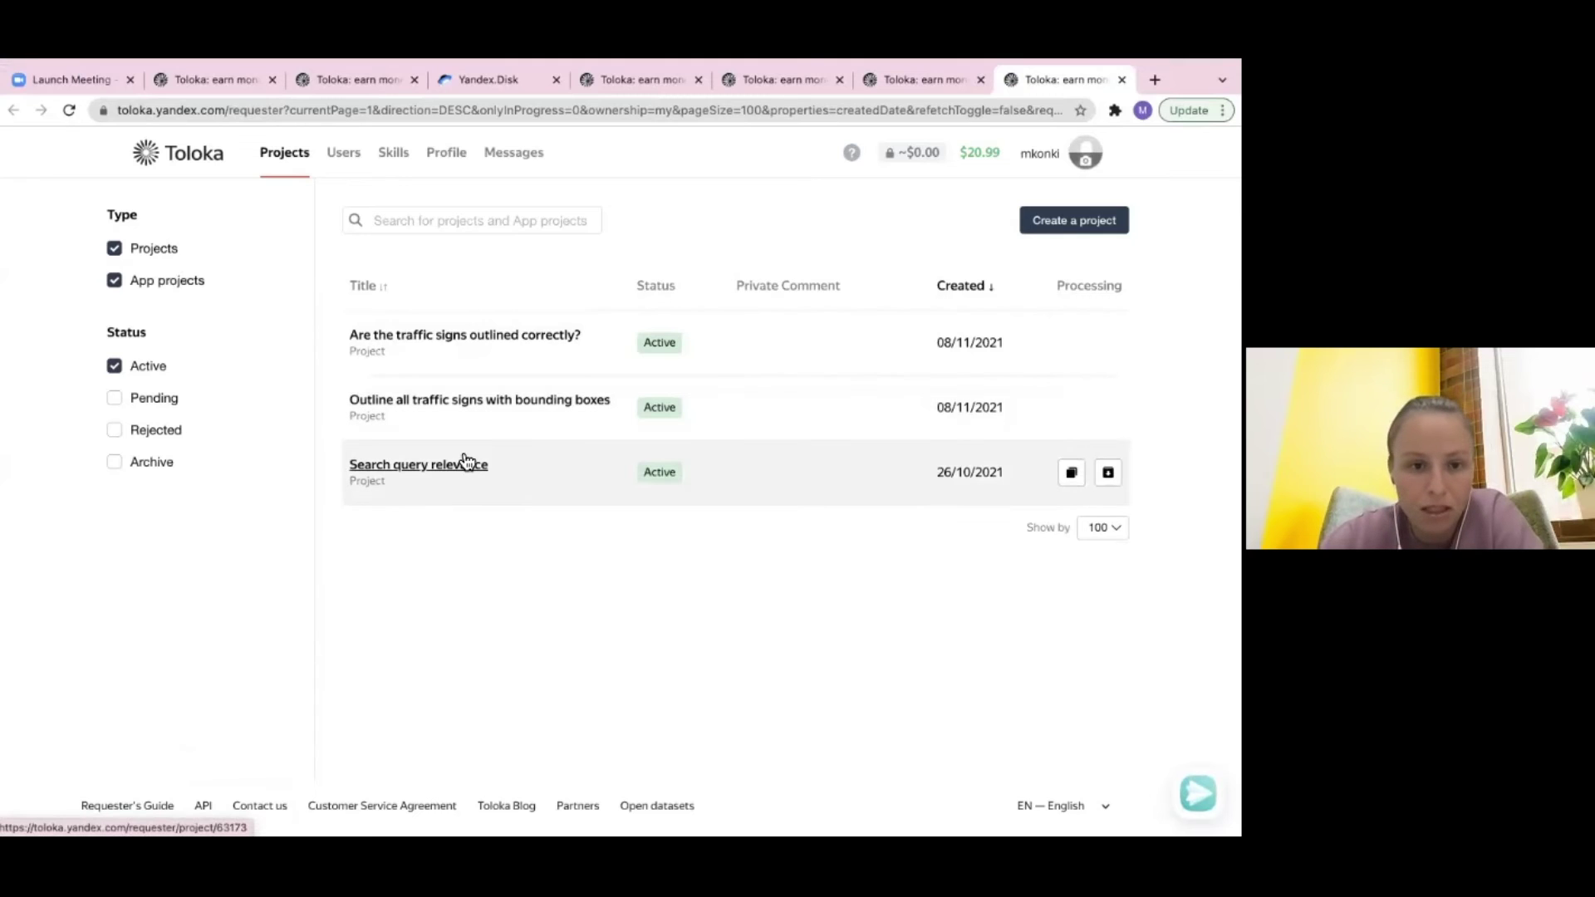
- Look through the Search query relevance project's pool list and project editor for a pool to review, returning to the project list
left_click(418, 471)
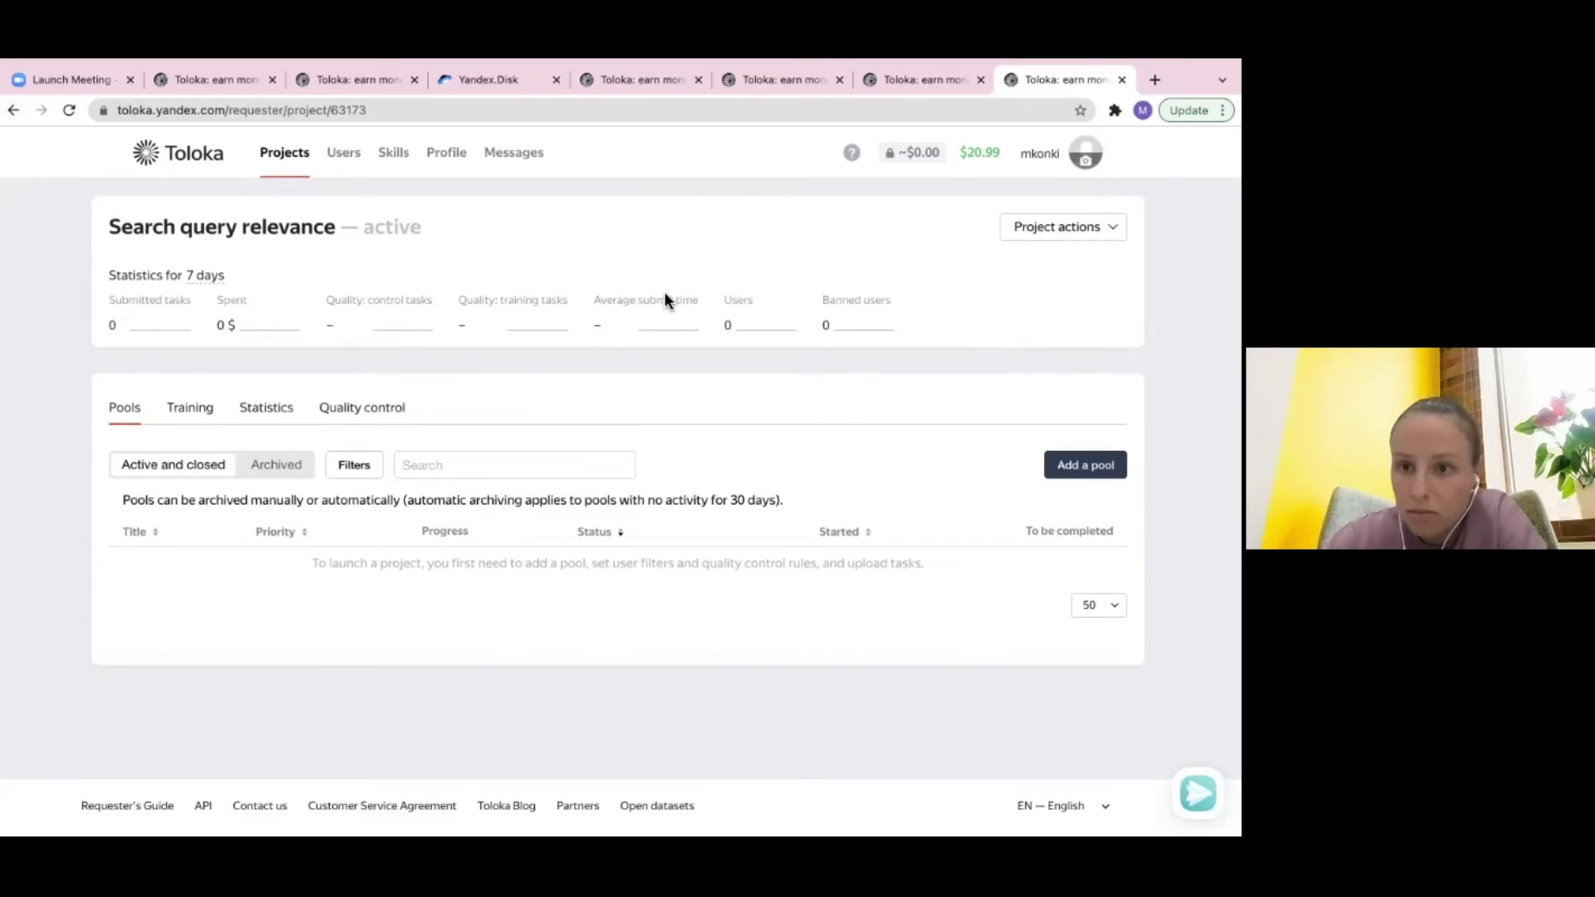
left_click(13, 110)
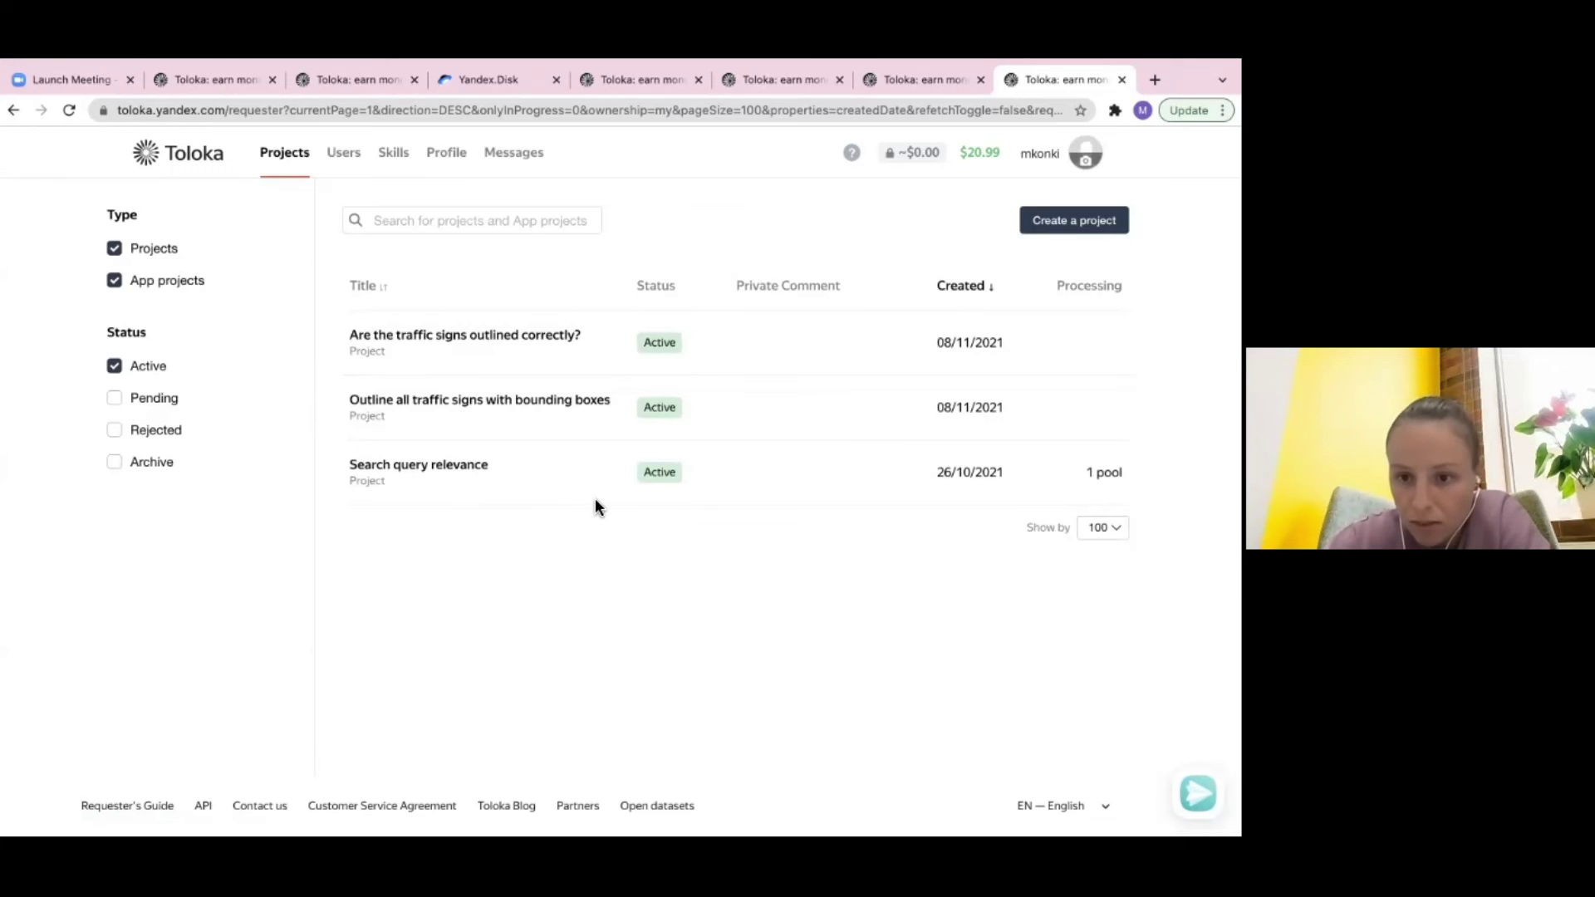
left_click(442, 468)
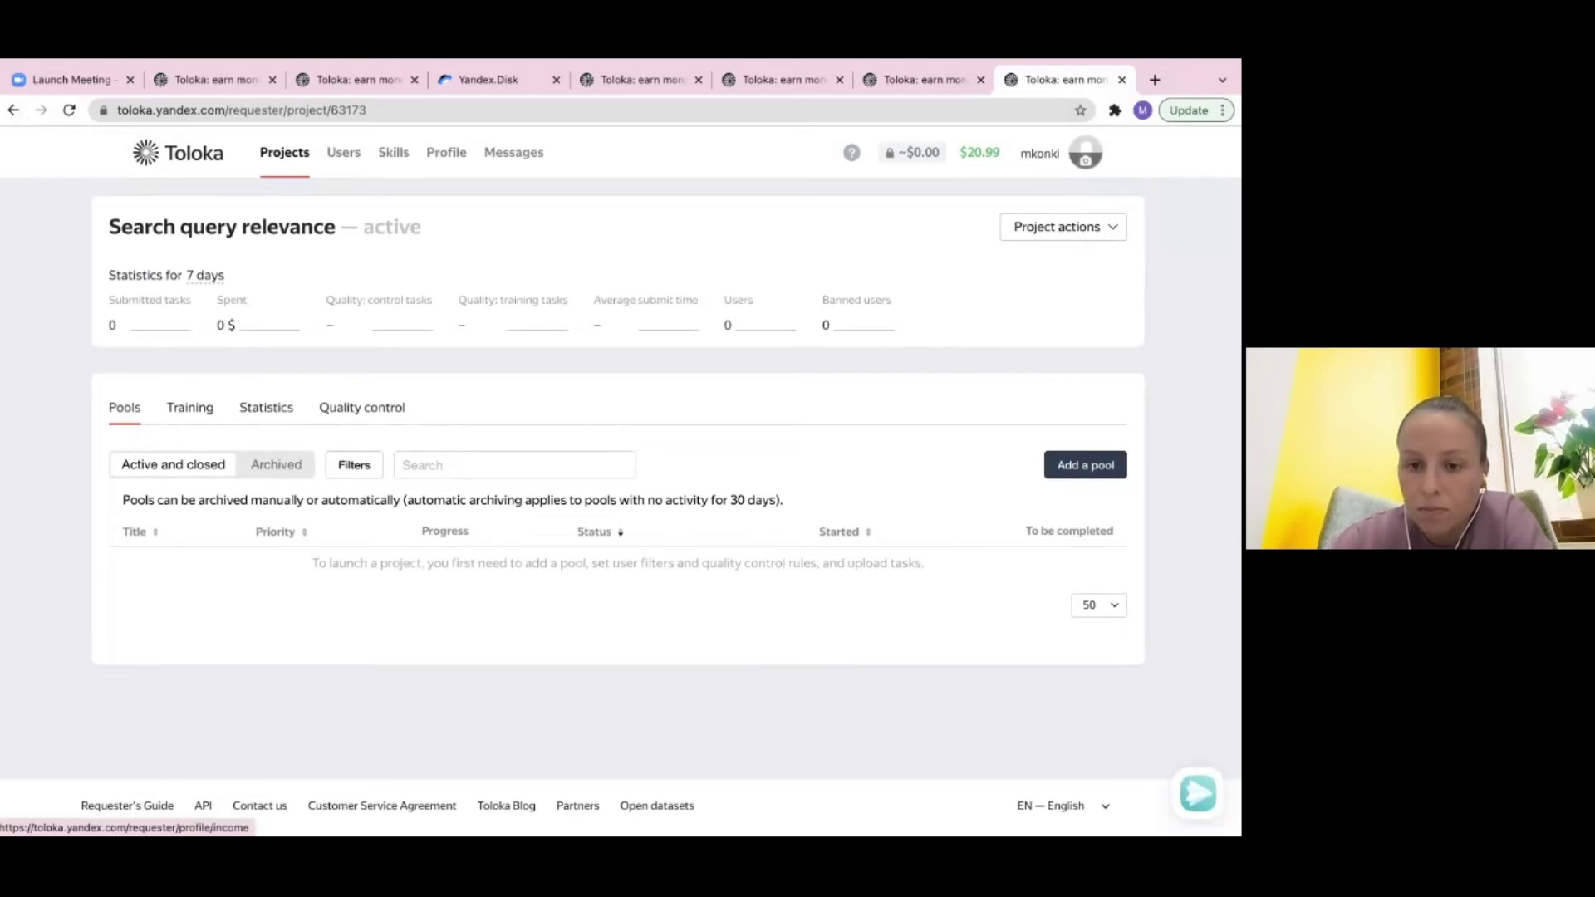
left_click(1063, 227)
left_click(1023, 264)
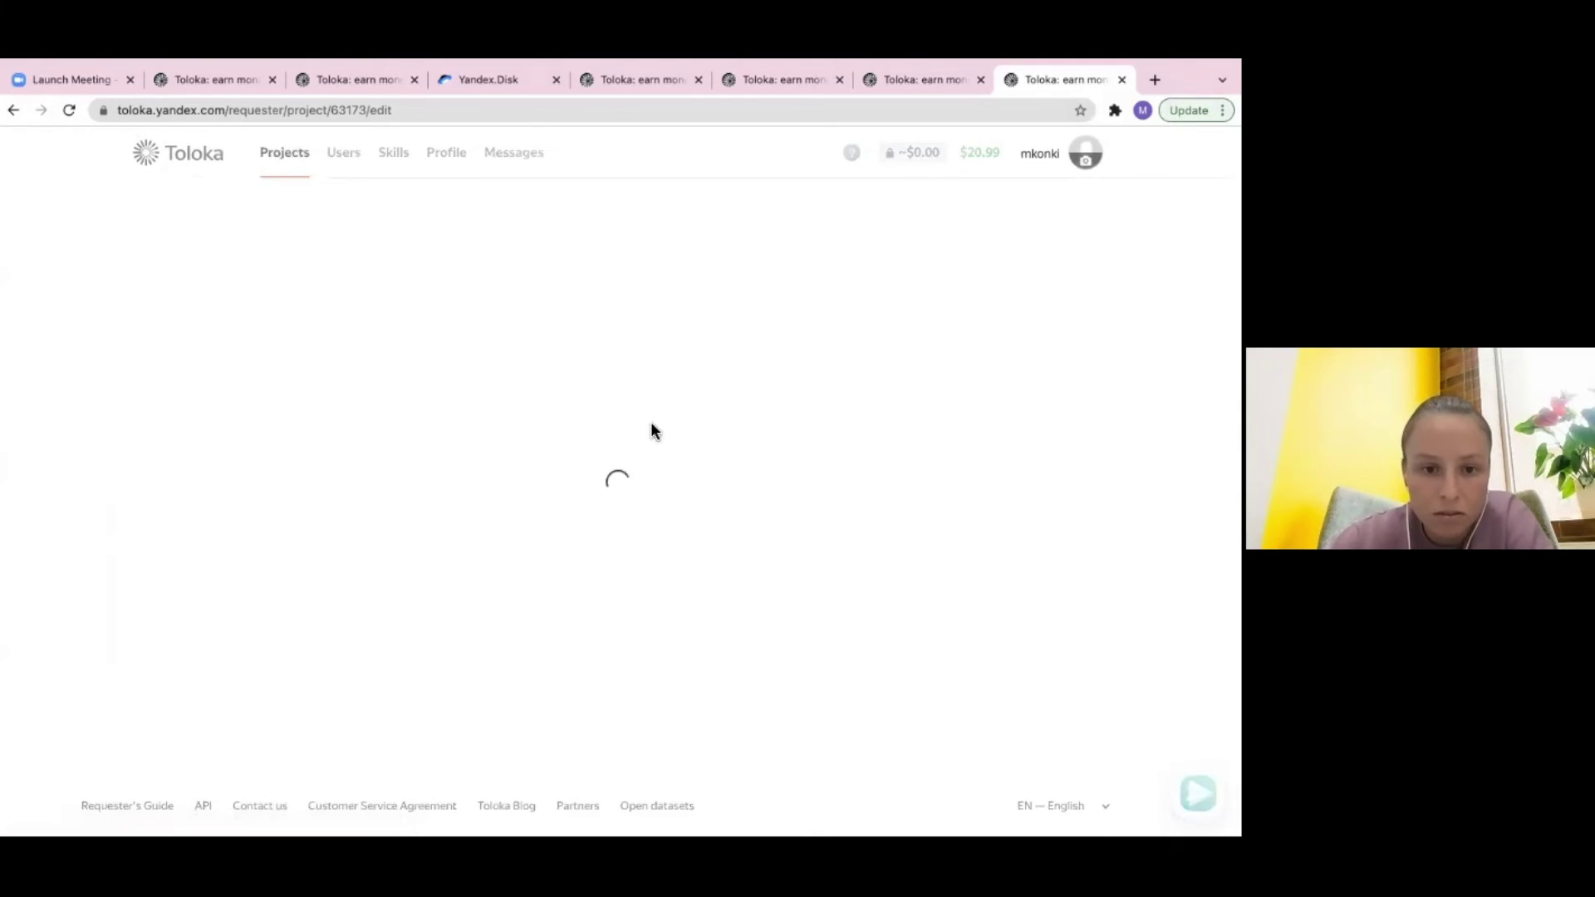
left_click(13, 112)
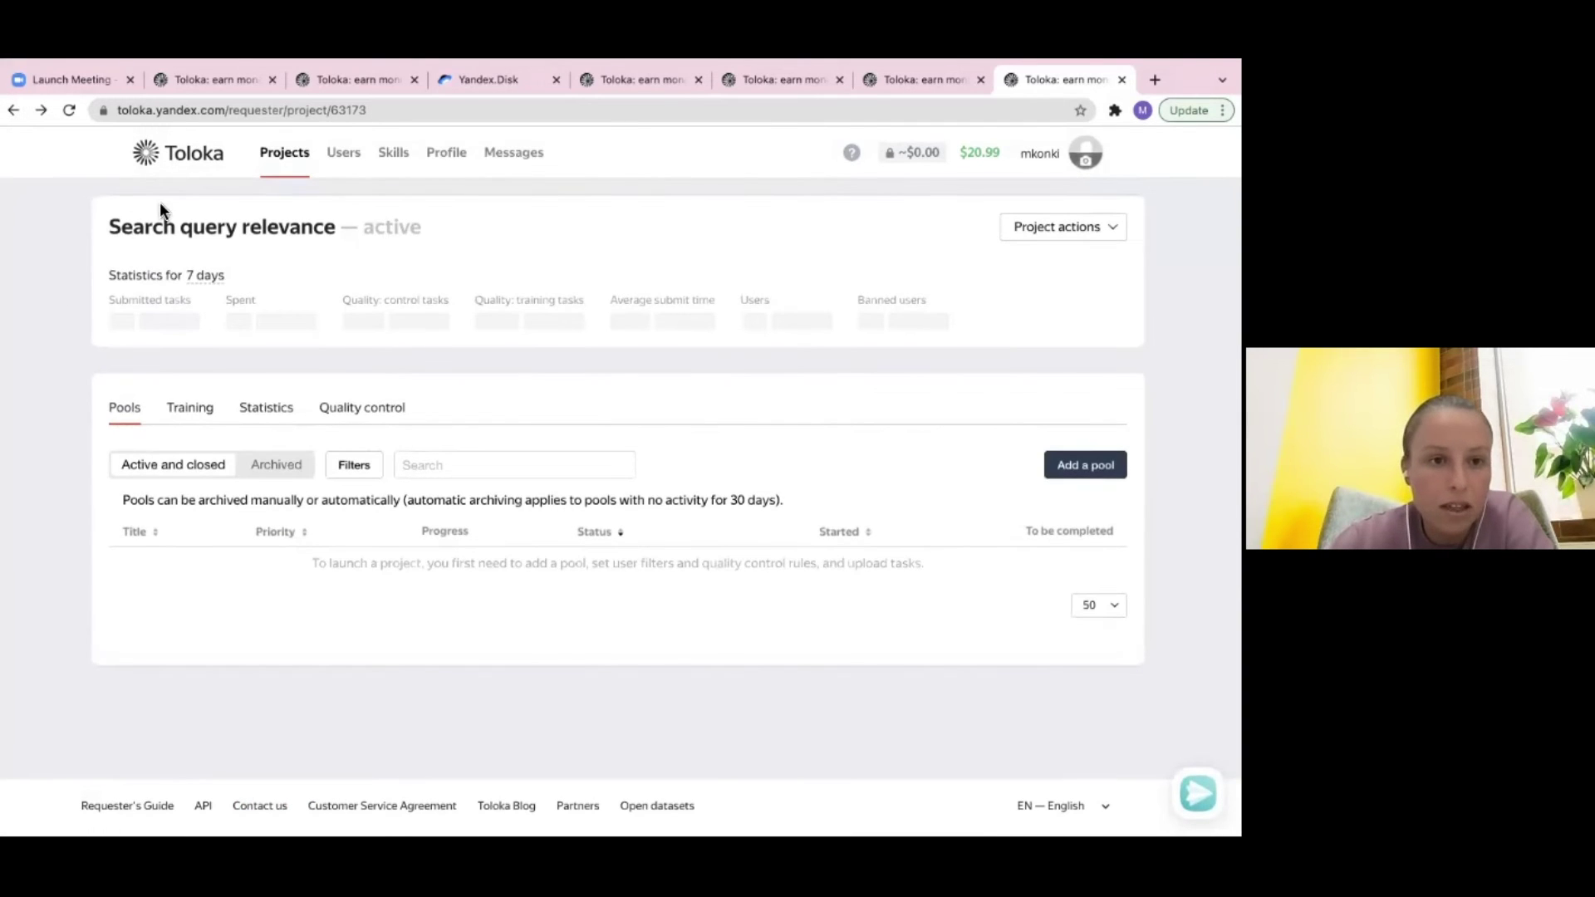
left_click(14, 112)
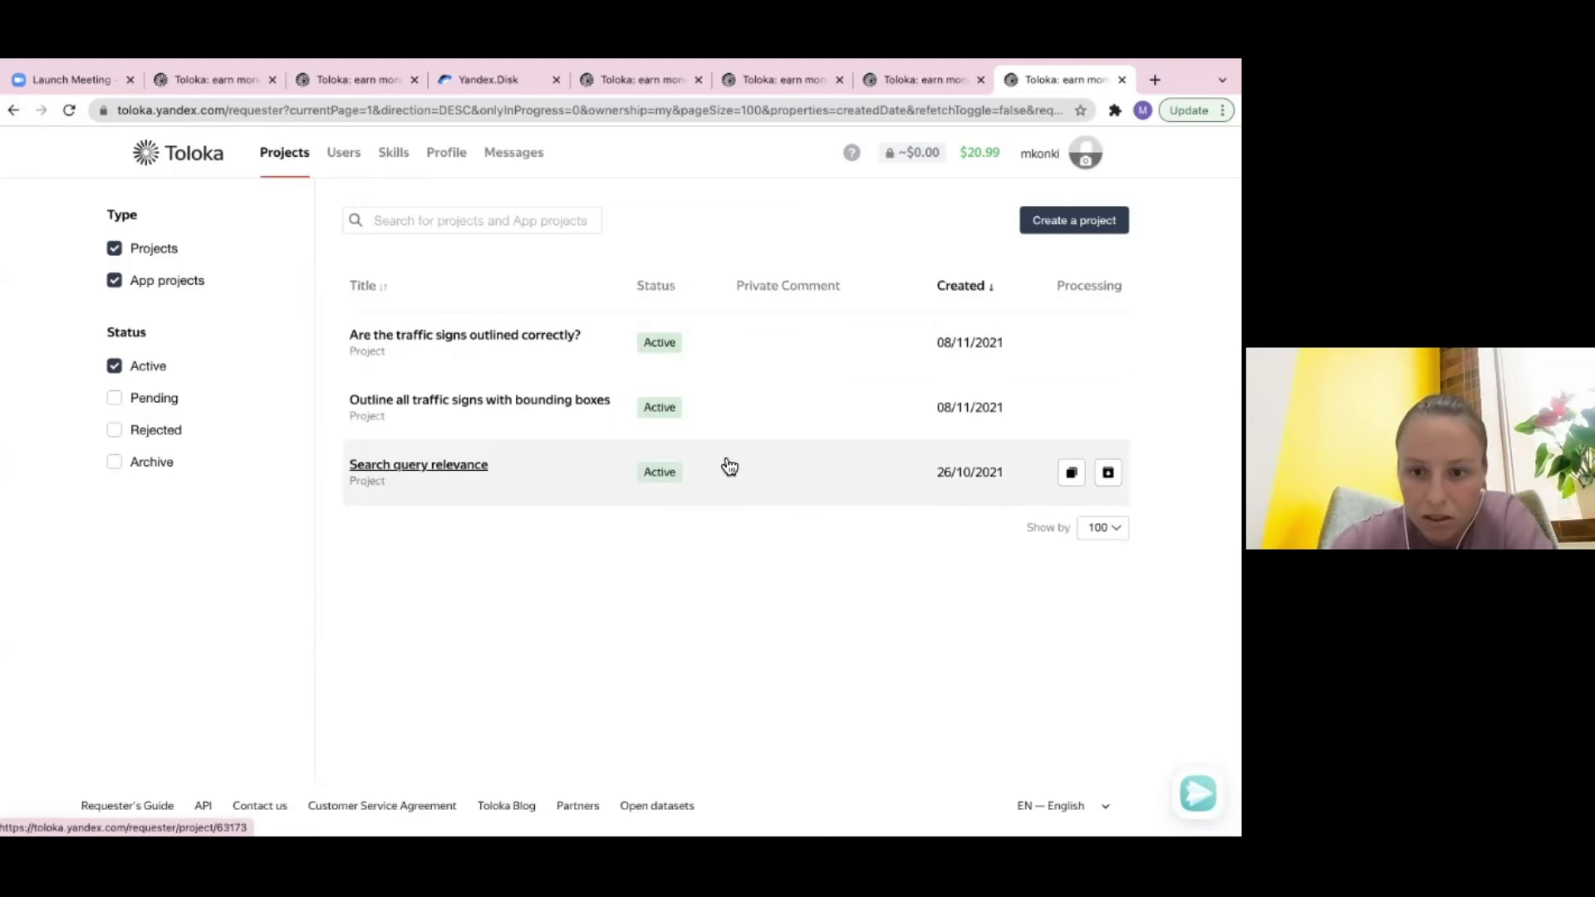
left_click(852, 475)
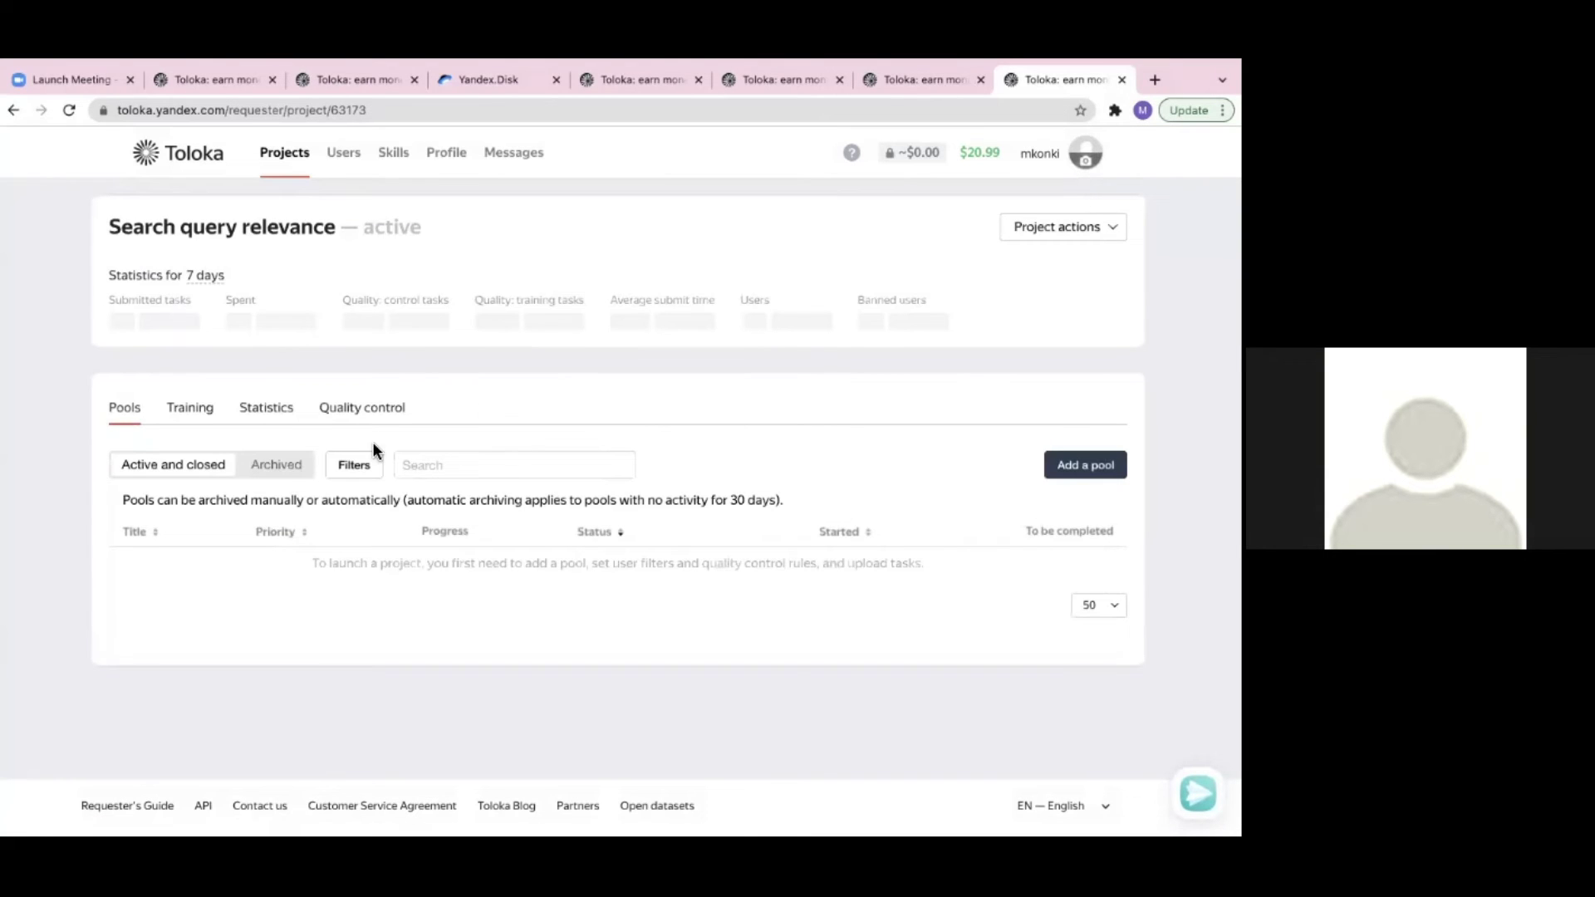
left_click(13, 110)
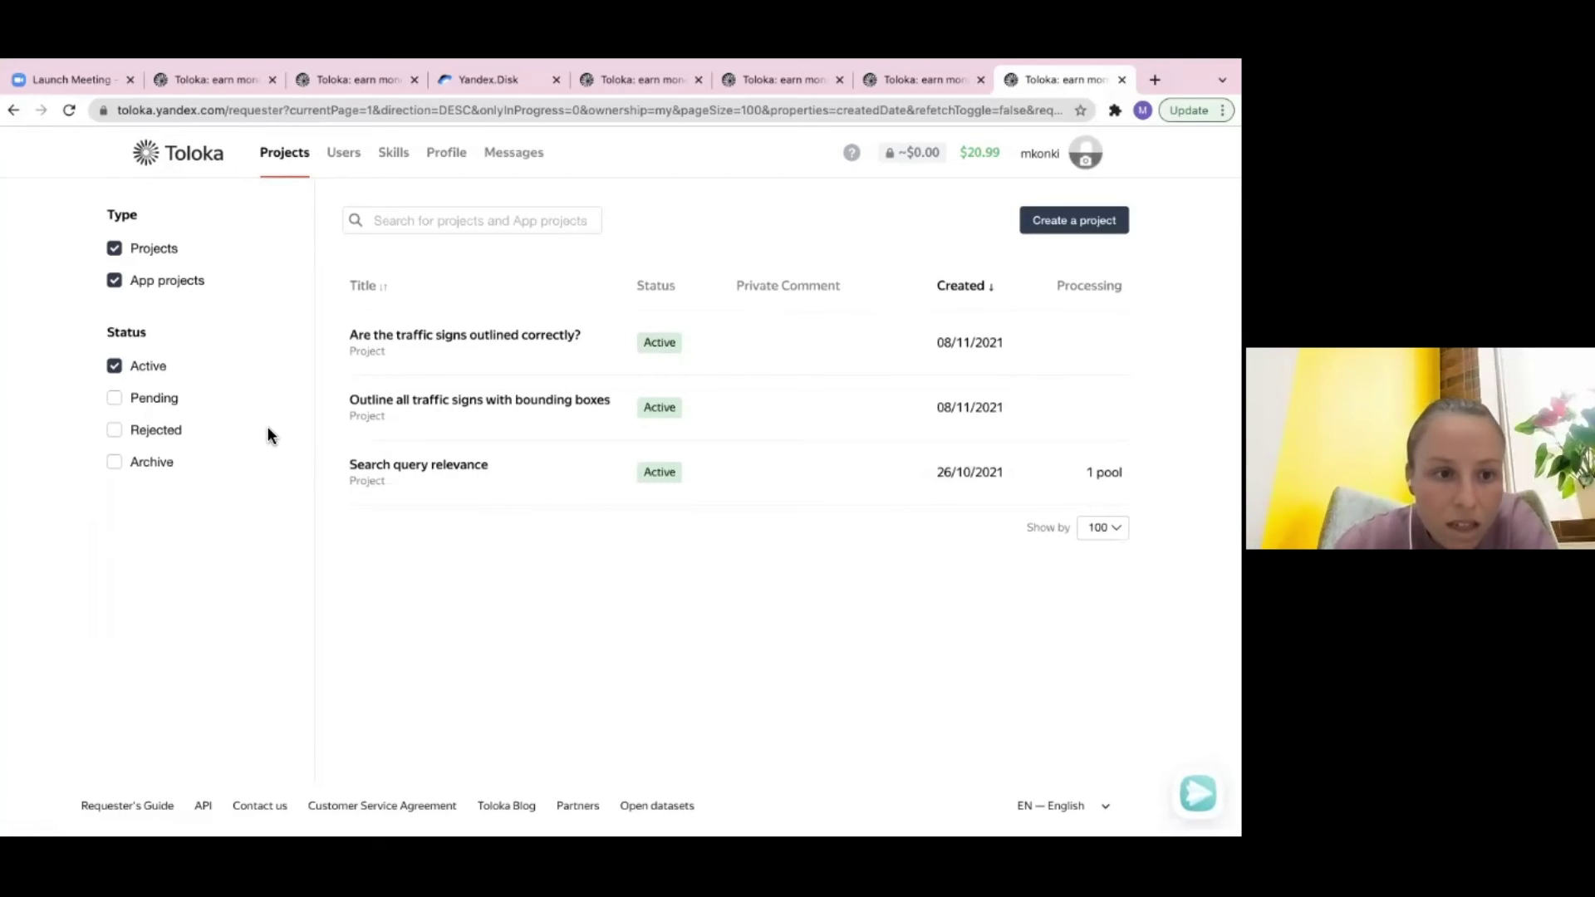
- Include archived projects in the project list and cancel the archiving of the Search query relevance project
left_click(115, 462)
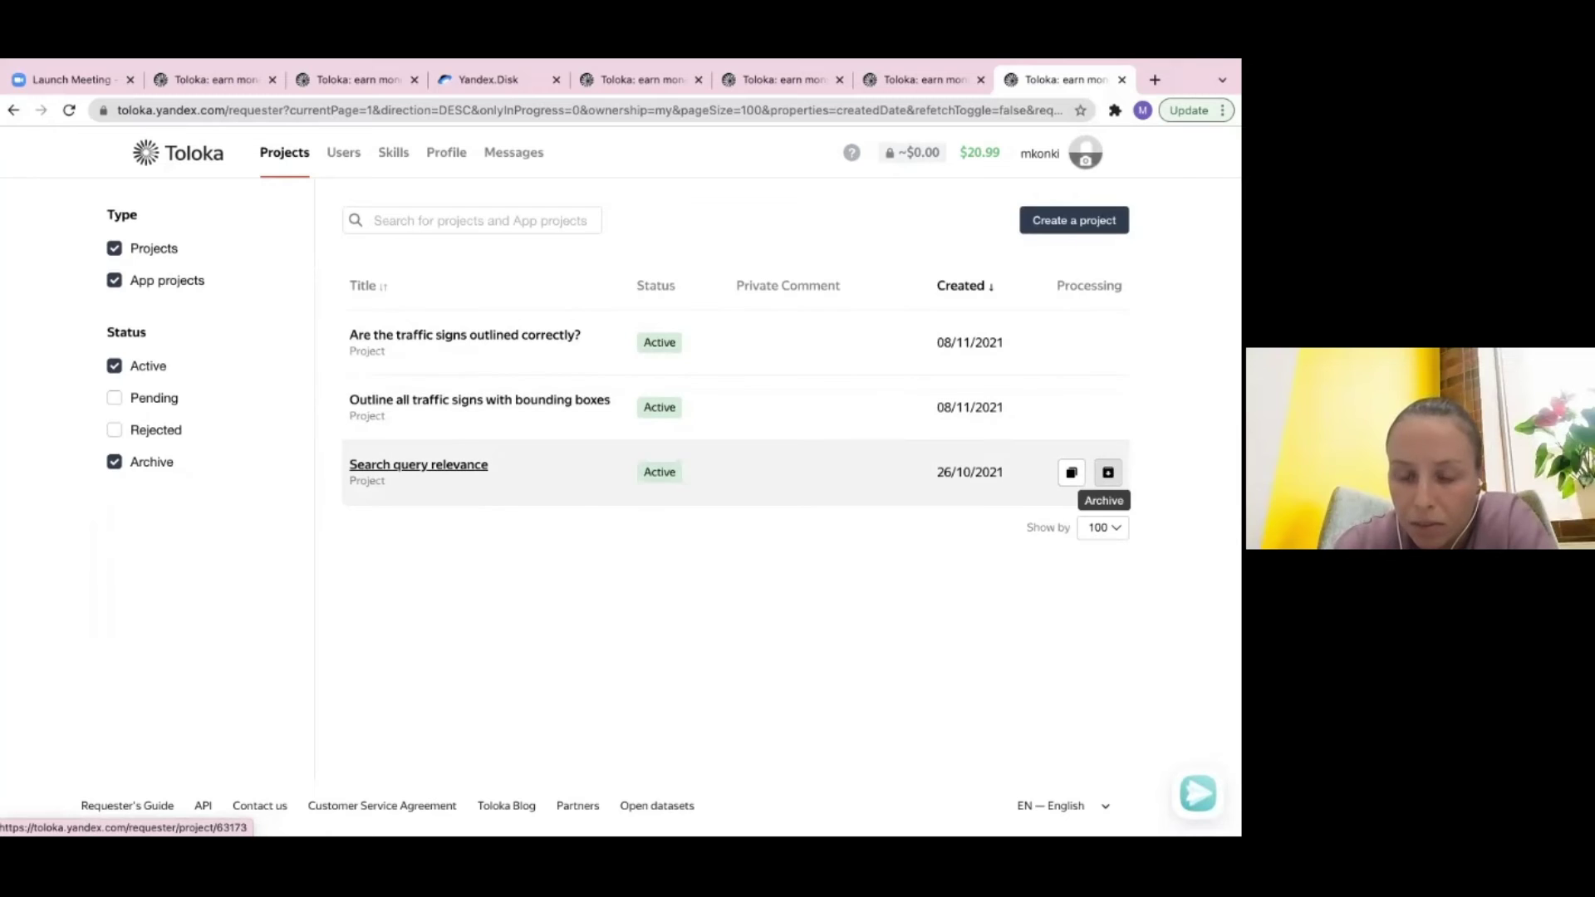
left_click(1107, 472)
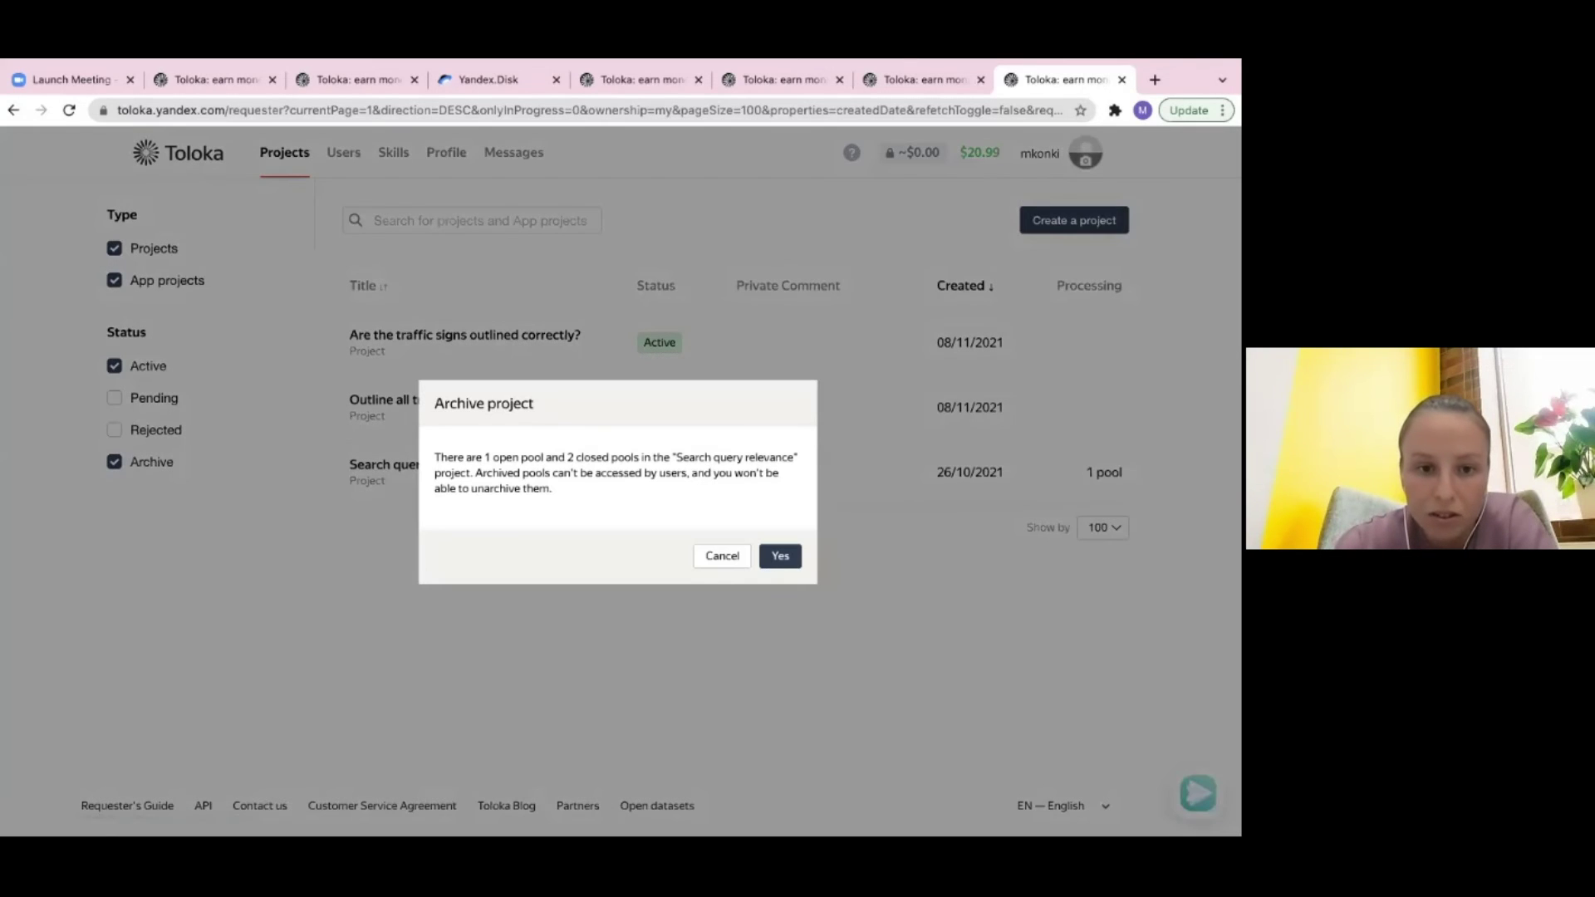
left_click(724, 563)
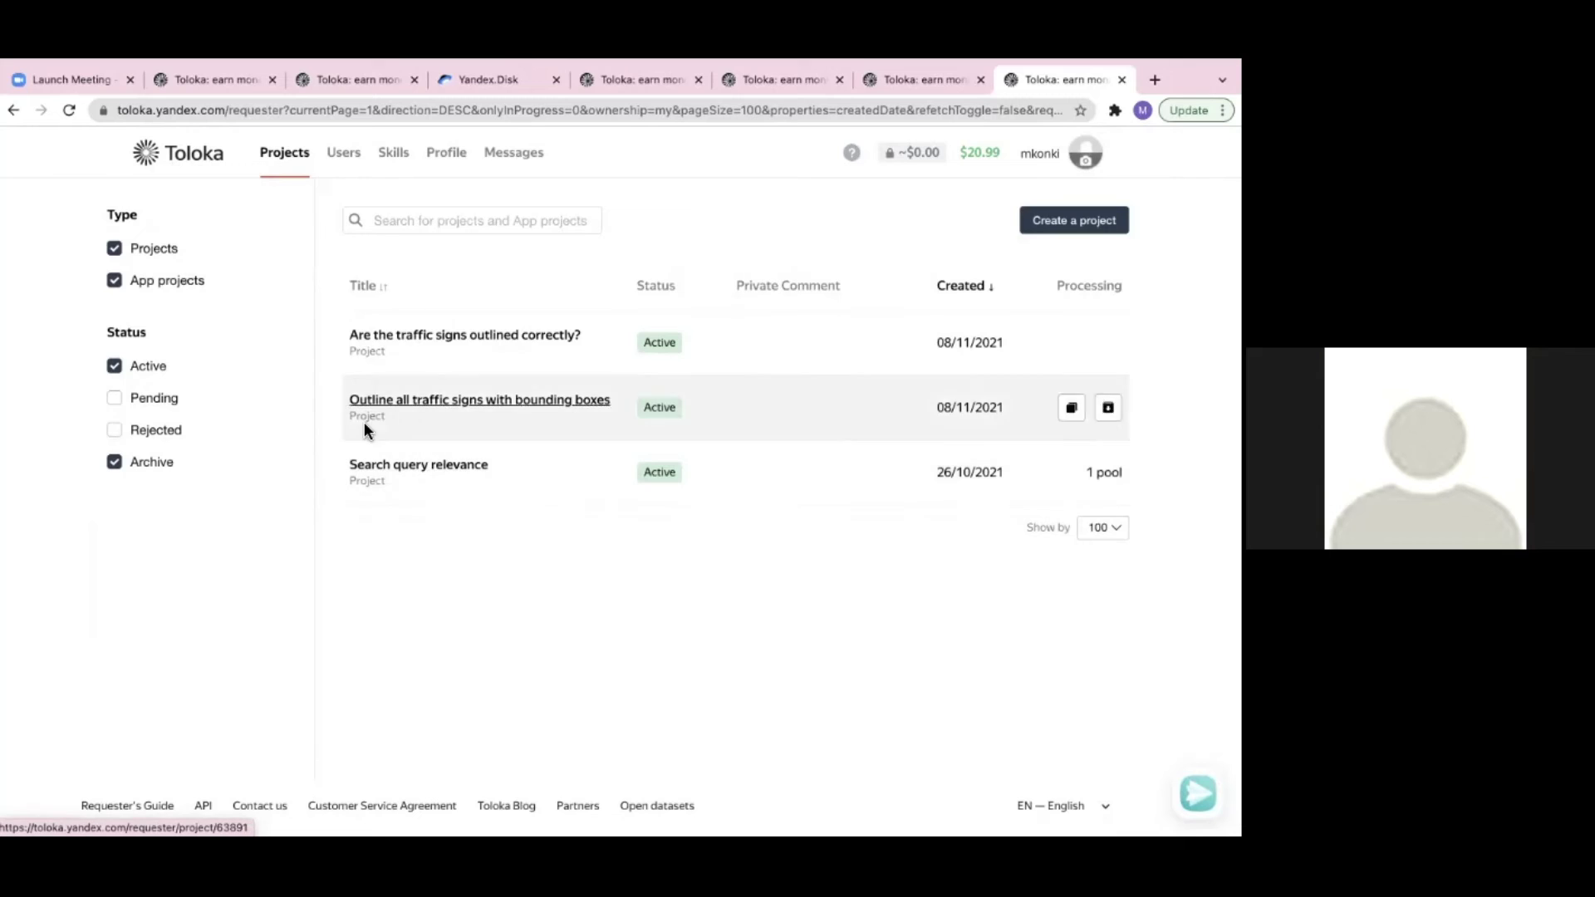
- Open the archived pool of the Search query relevance project that was started on October 26, 2021 at 8:04 PM
left_click(453, 469)
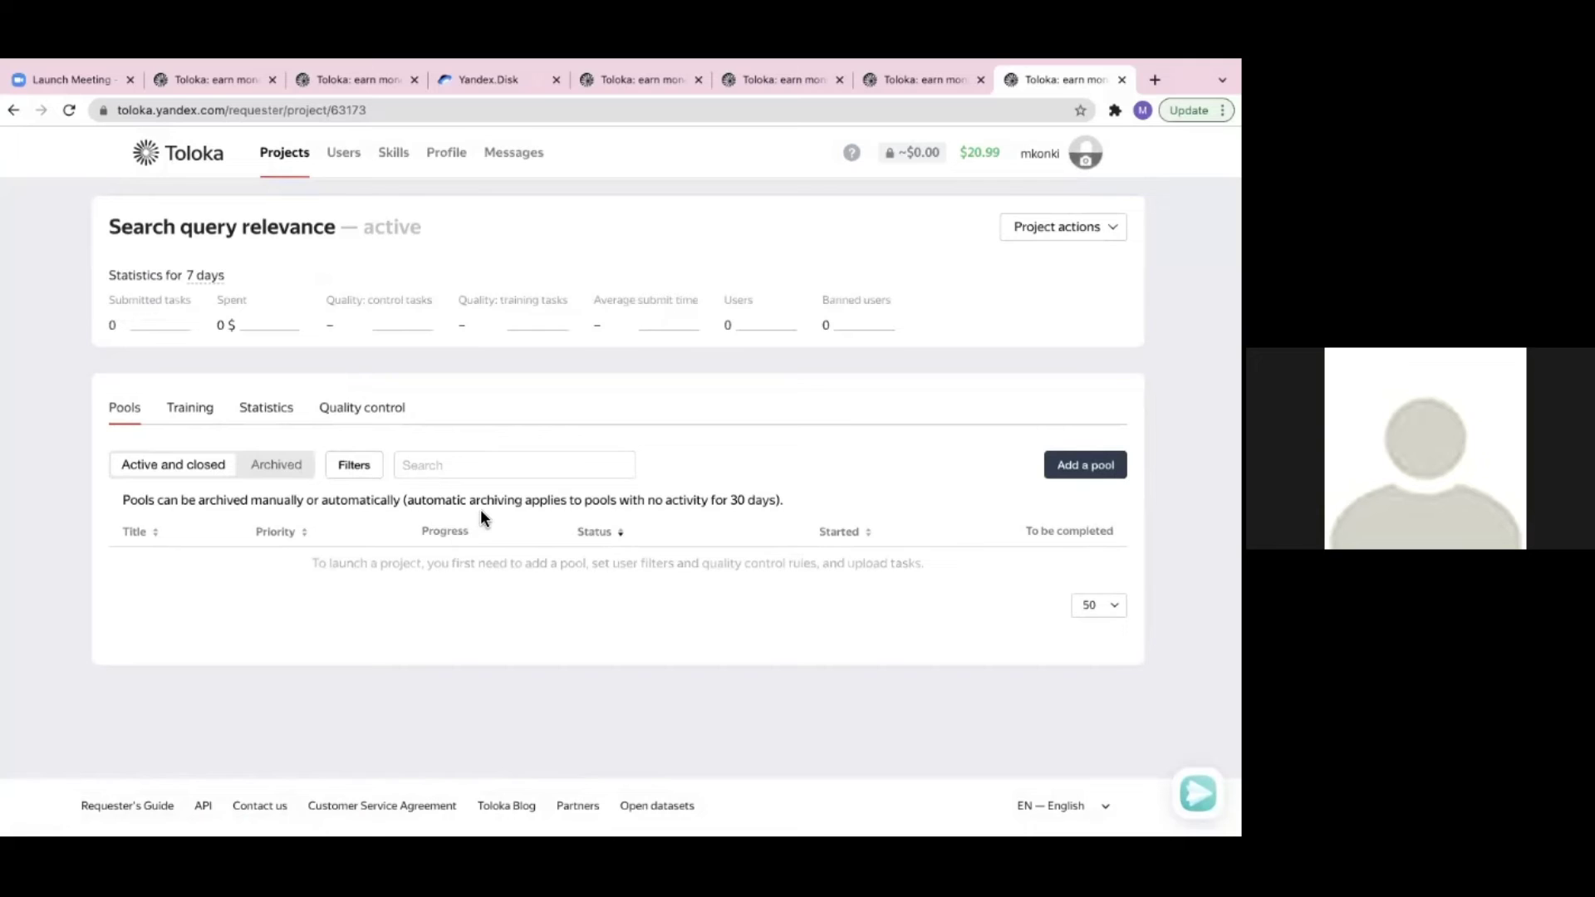
left_click(277, 465)
scroll(291, 589, "down", 1)
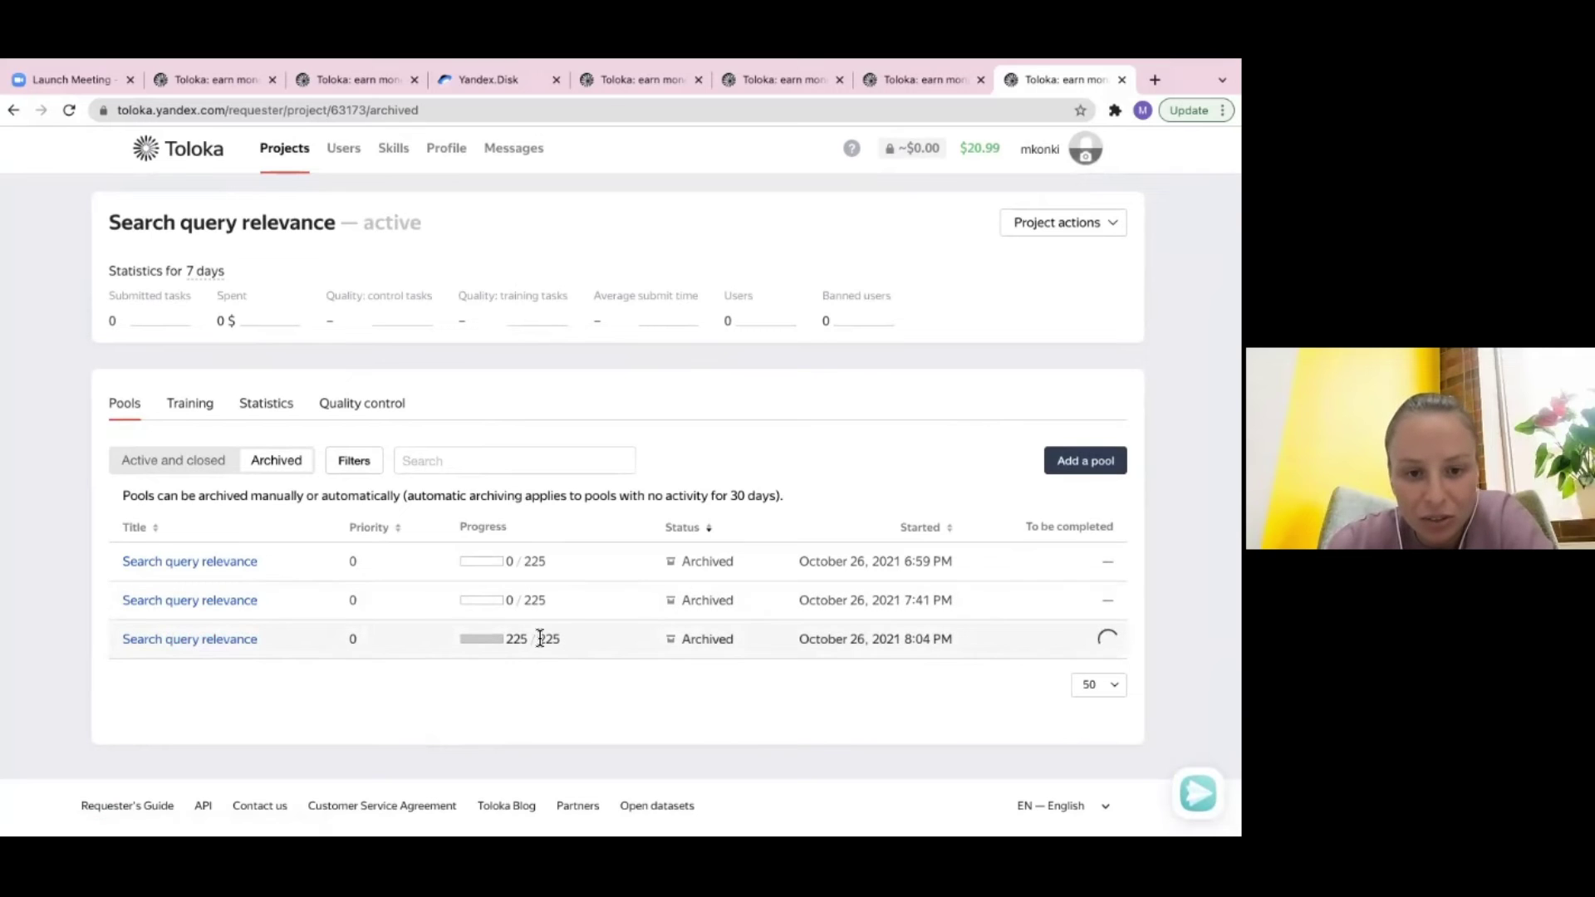
left_click(195, 645)
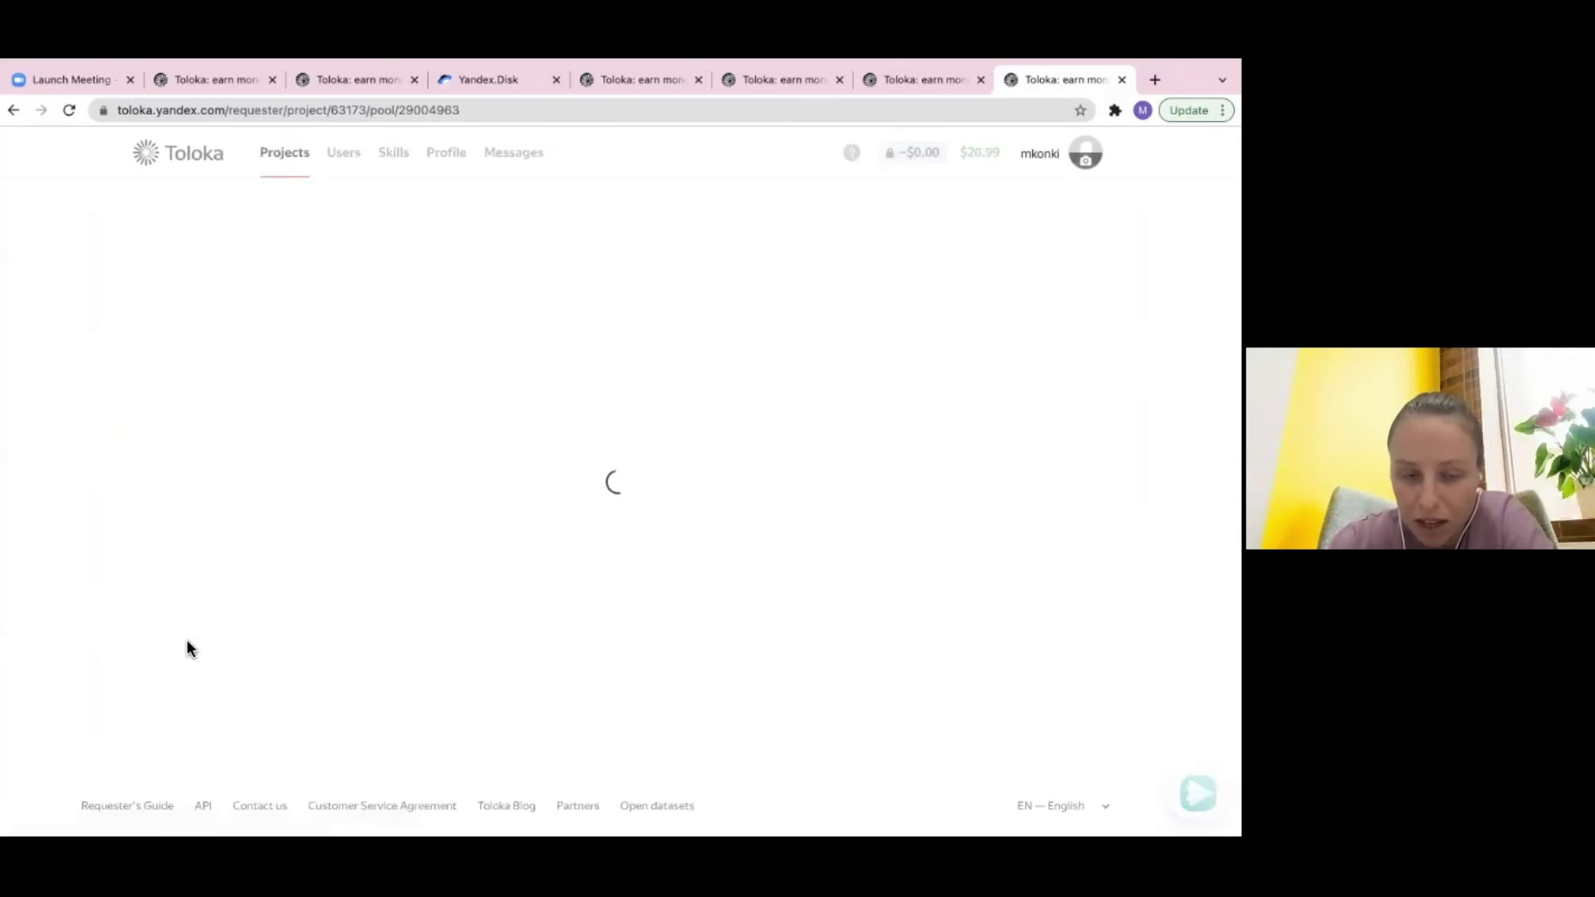
- Open the pool's submitted assignments from its overview and review the list of accepted responses
scroll(365, 465, "down", 2)
scroll(422, 361, "down", 2)
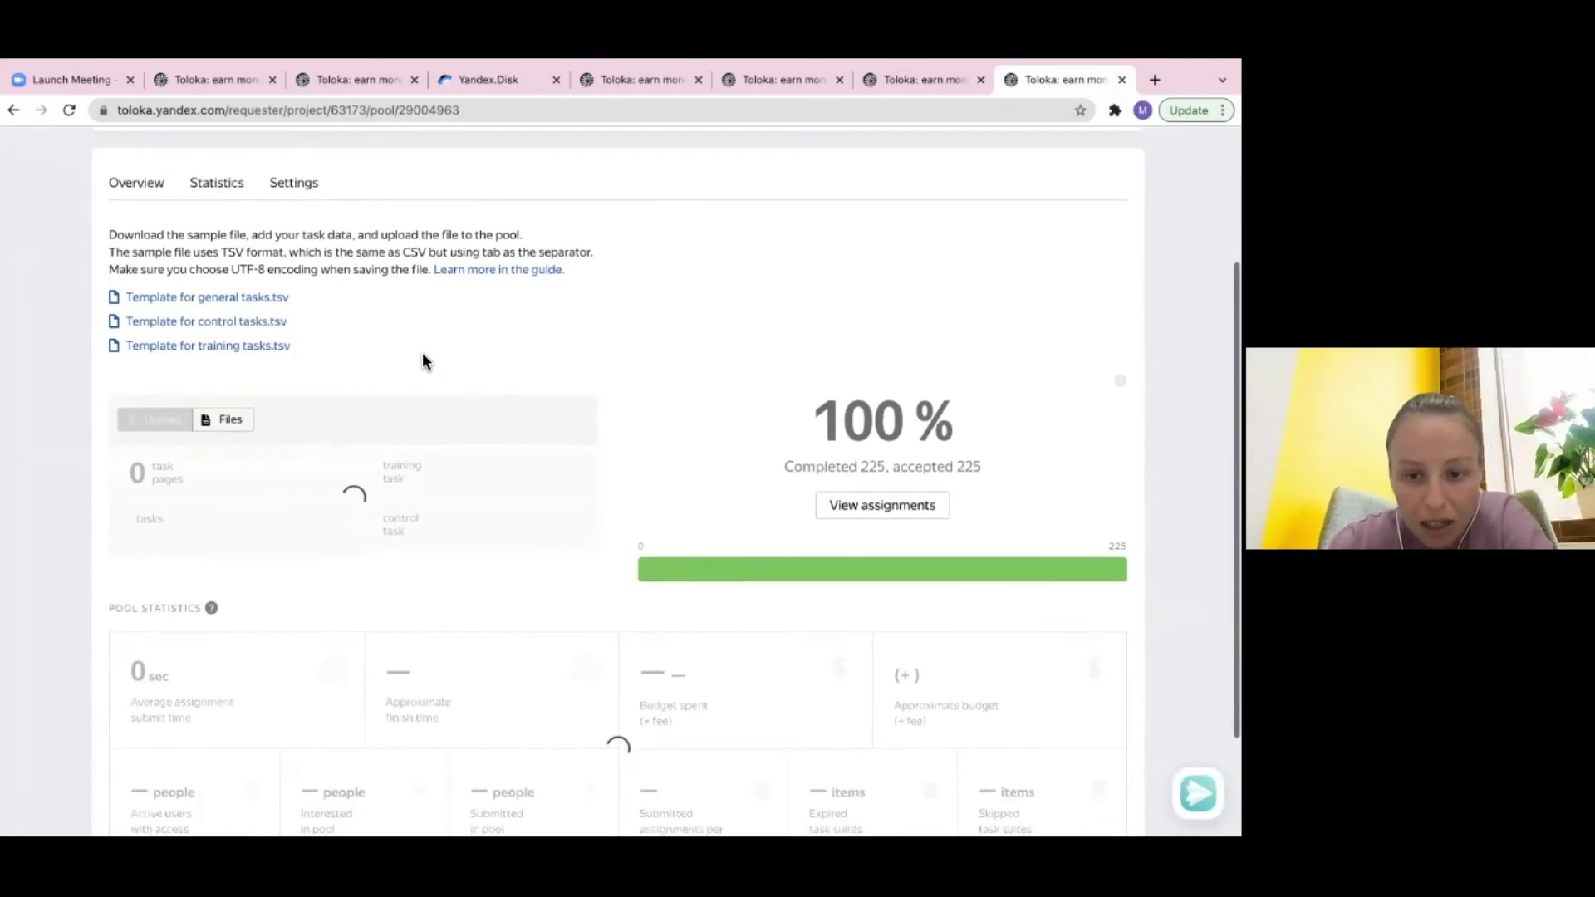
scroll(423, 357, "down", 1)
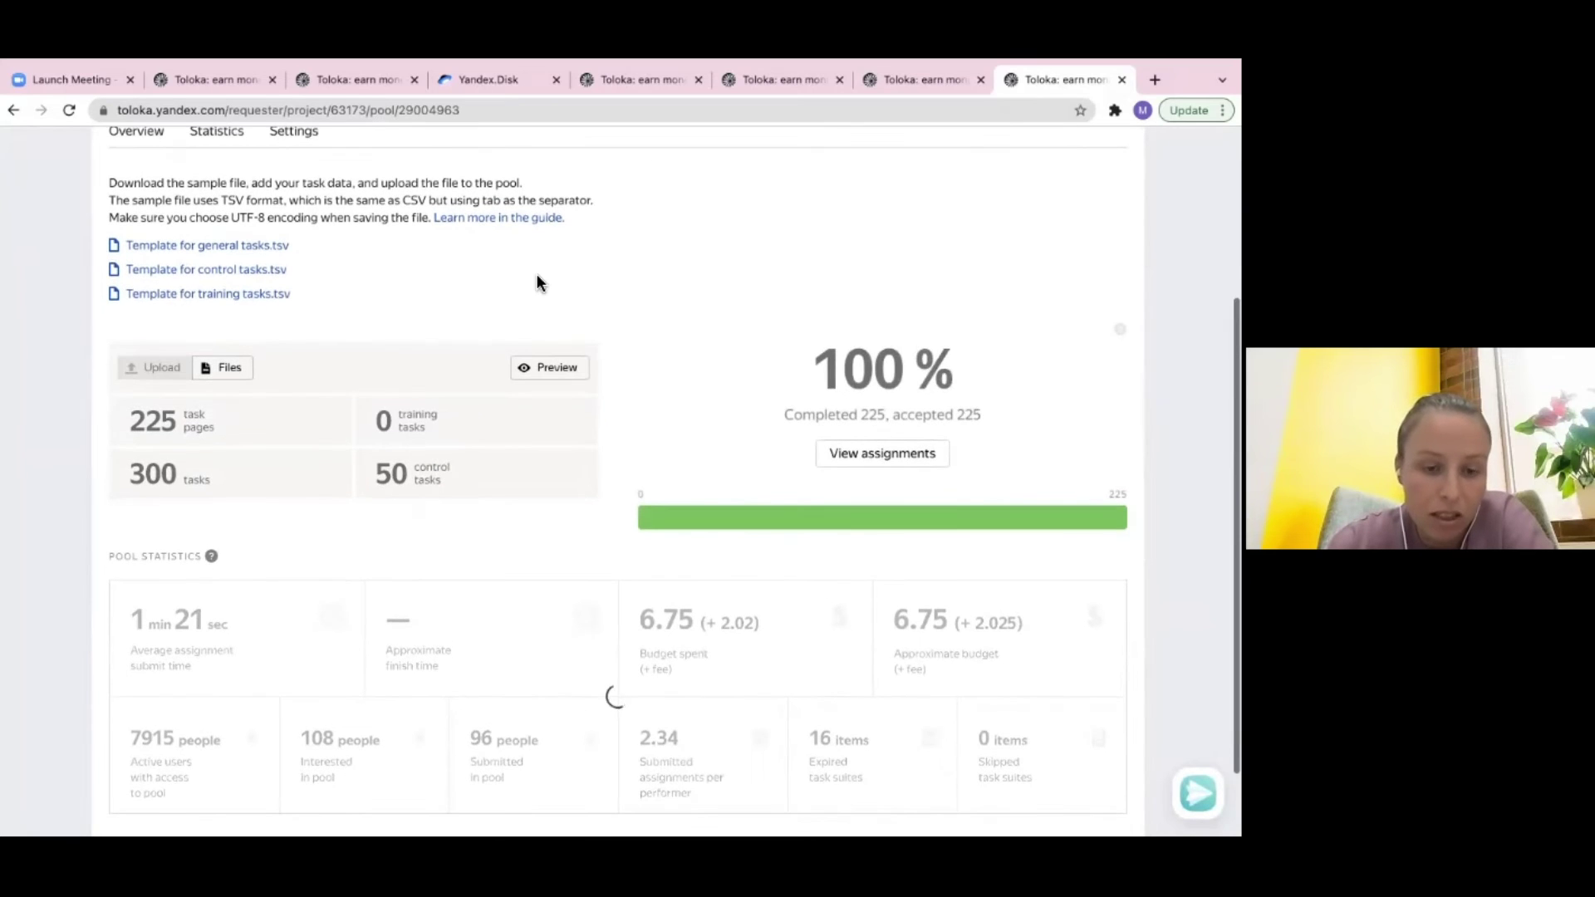
scroll(636, 247, "down", 1)
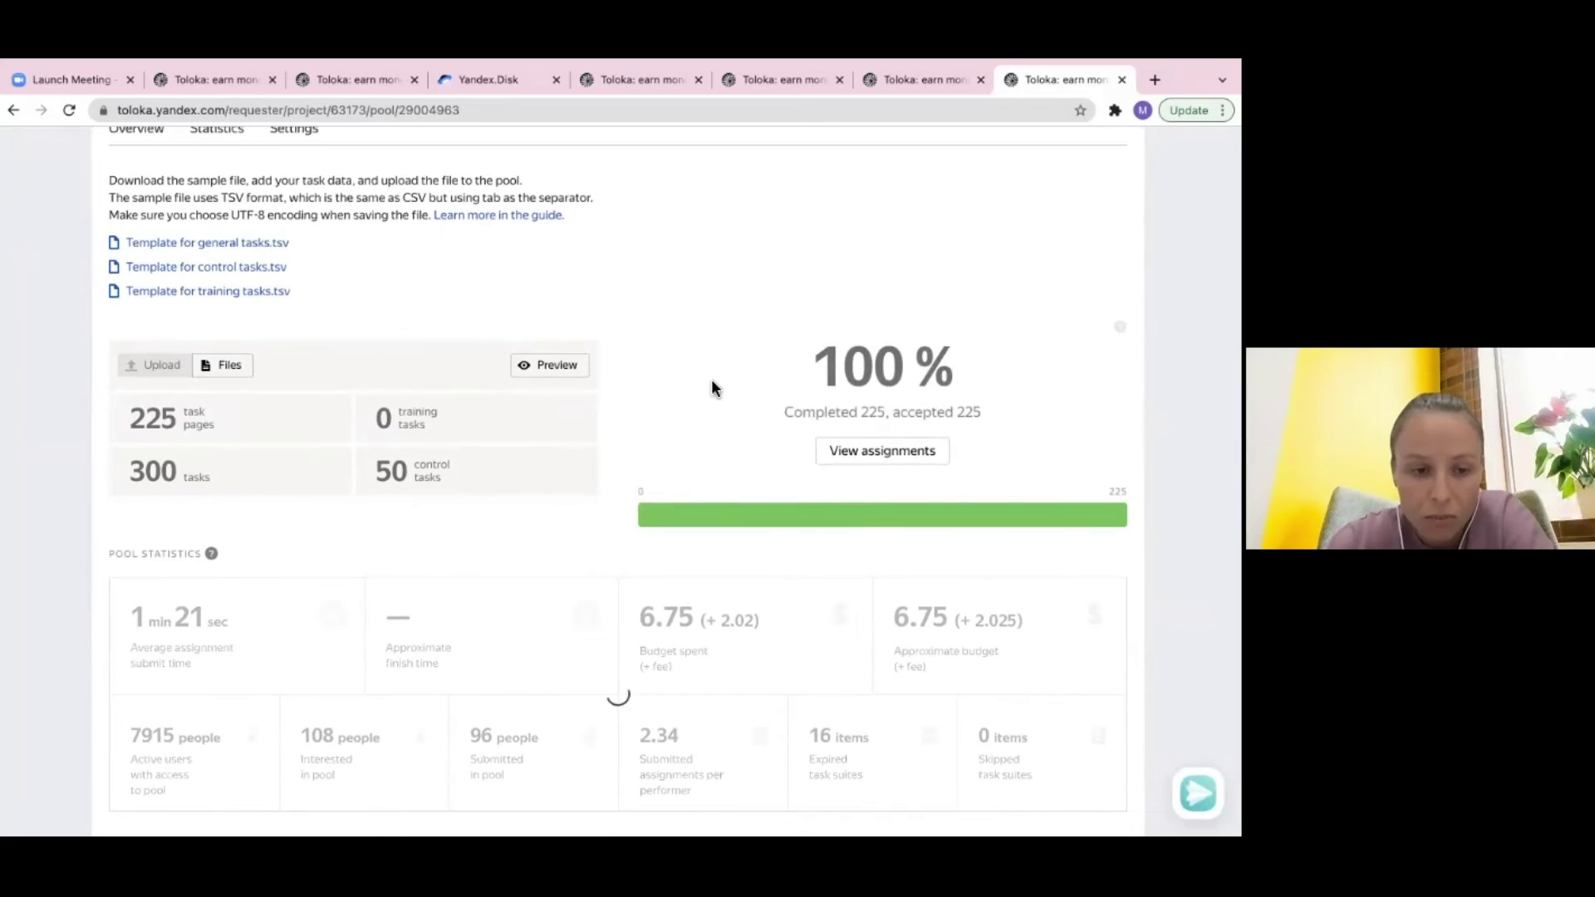
left_click(864, 458)
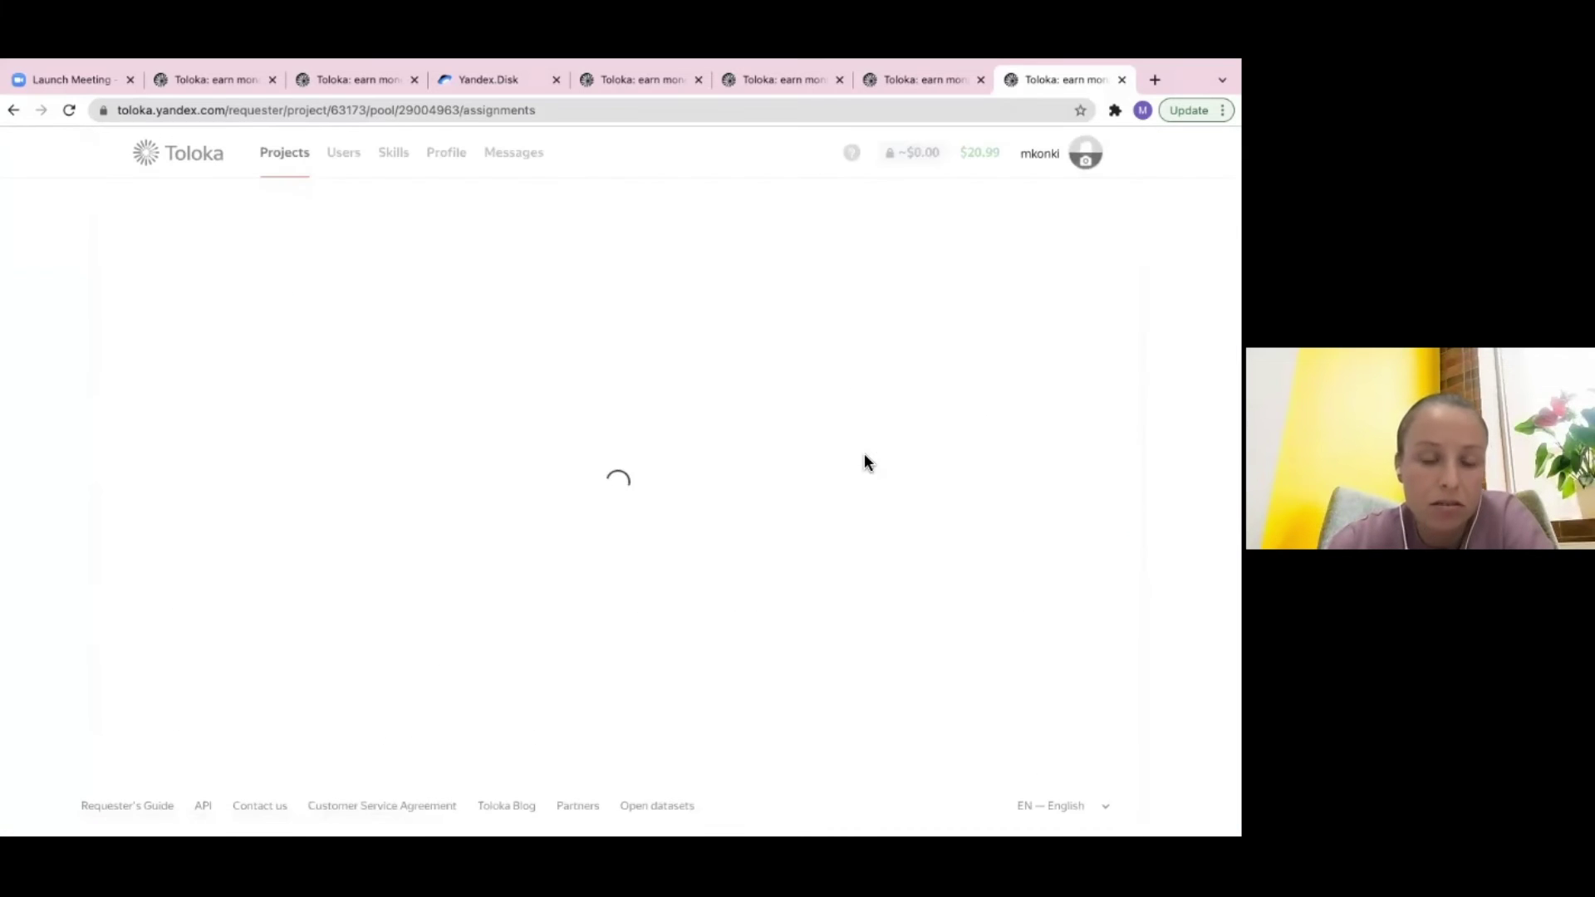
scroll(2, 590, "down", 4)
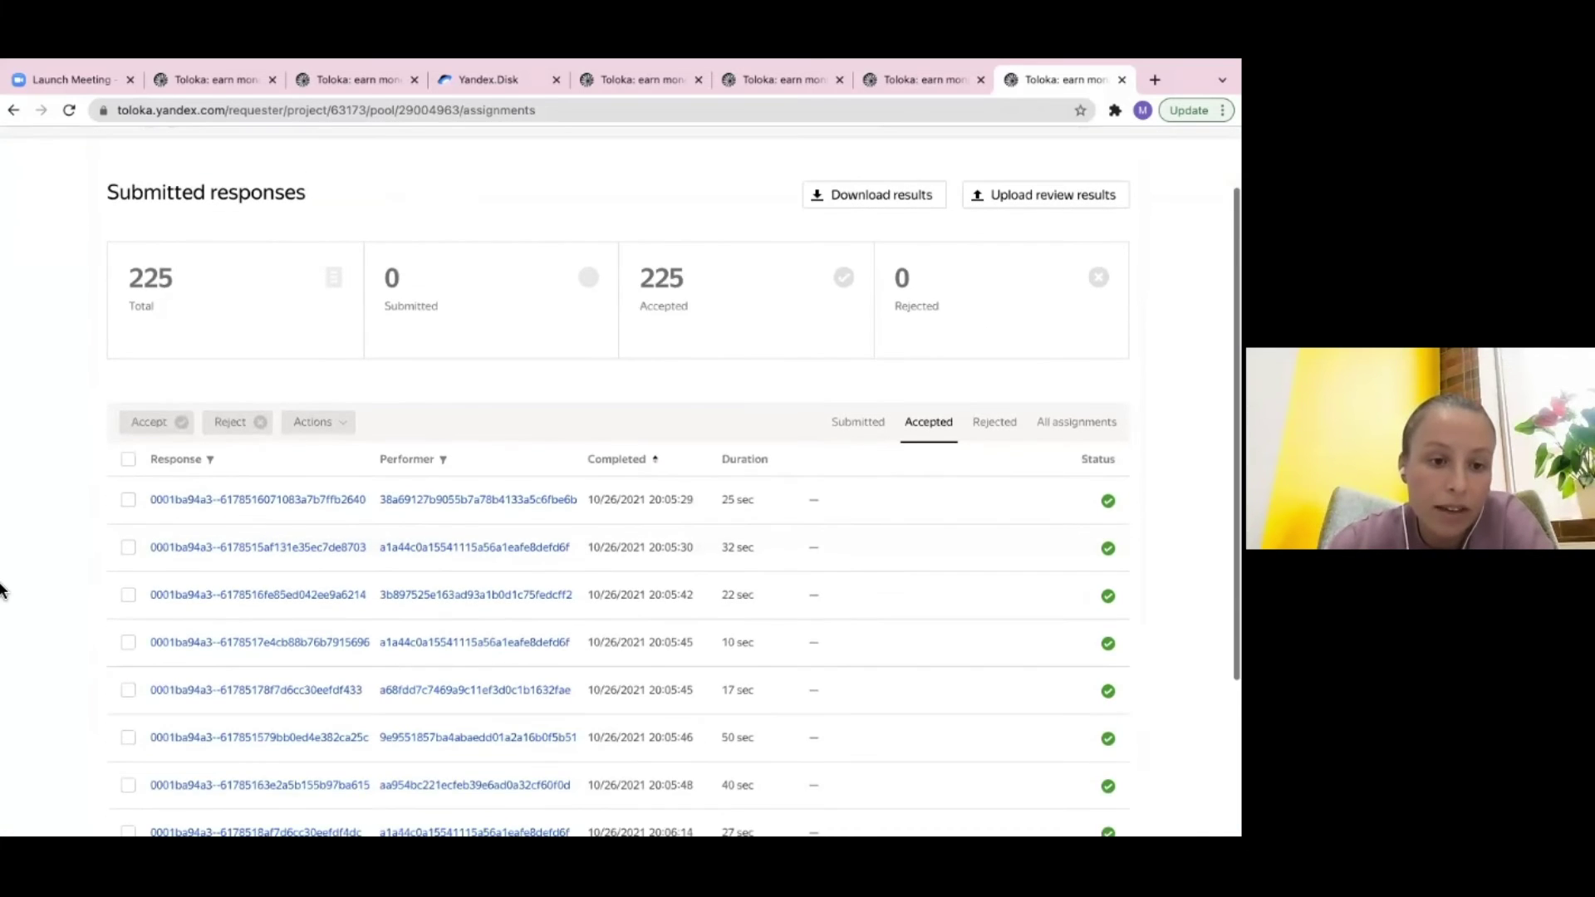
scroll(2, 590, "up", 2)
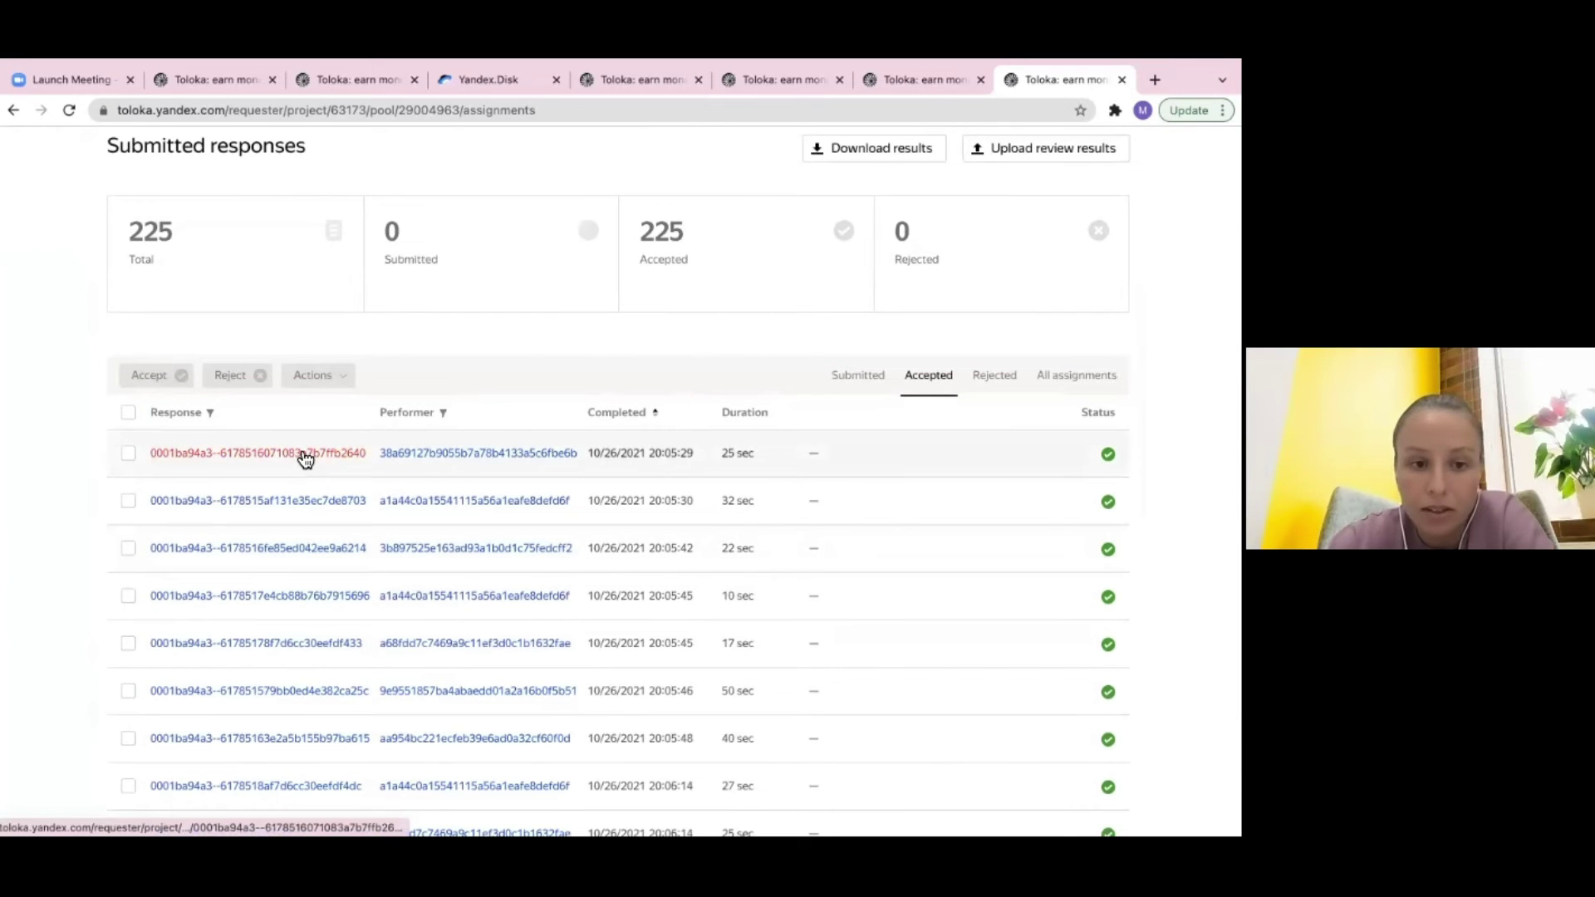
- Open the first accepted response and examine the performer's relevance ratings for its search queries
left_click(304, 455)
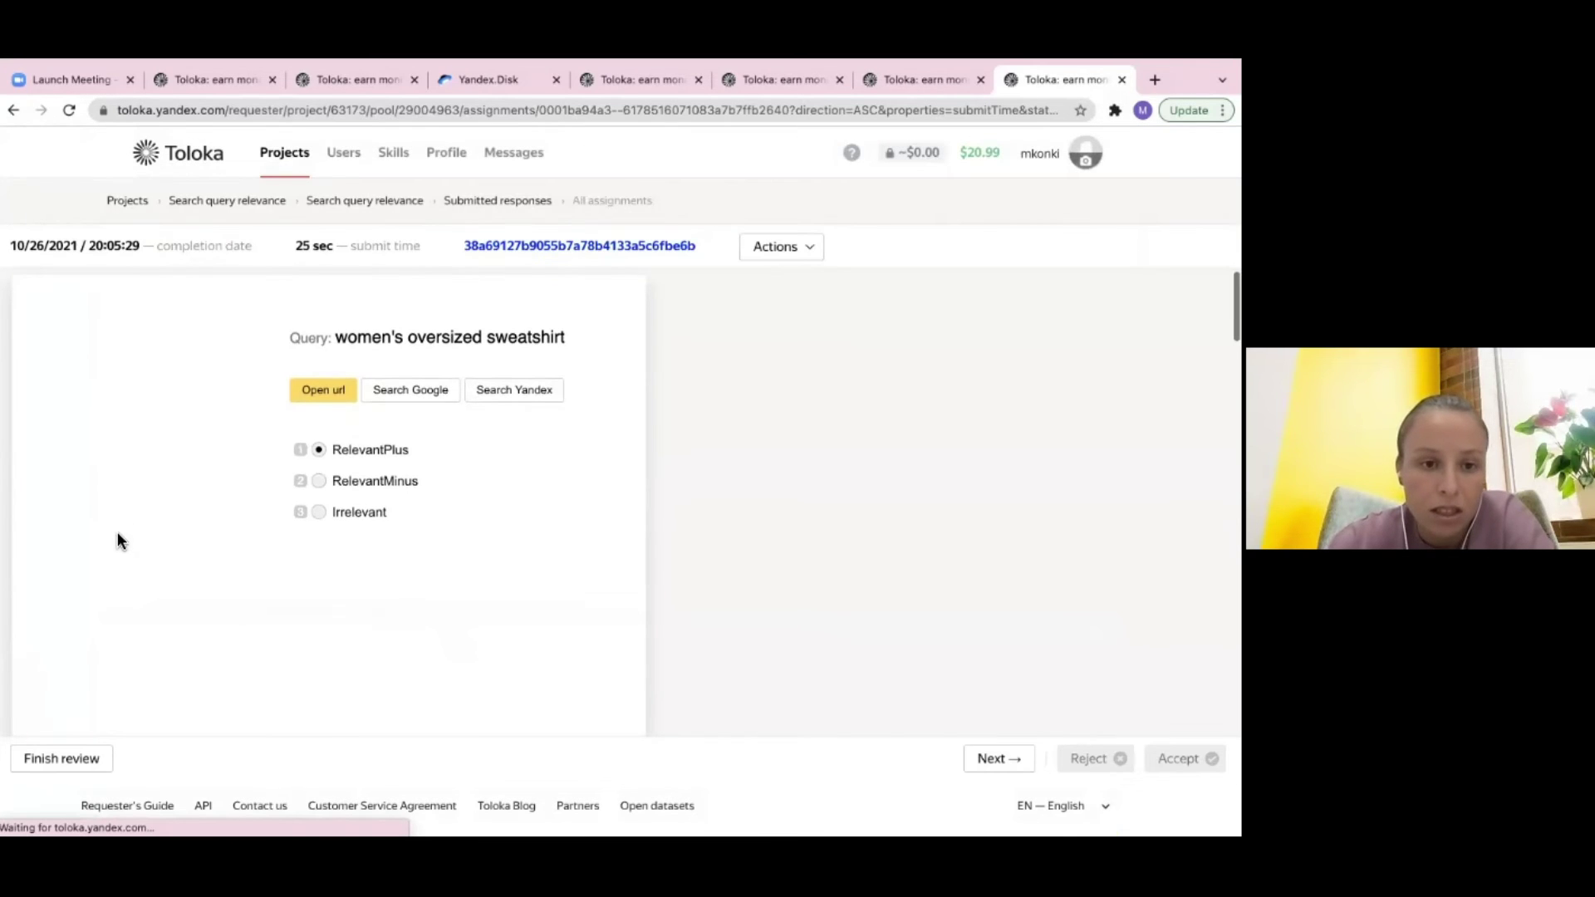
scroll(103, 511, "down", 2)
scroll(103, 510, "down", 12)
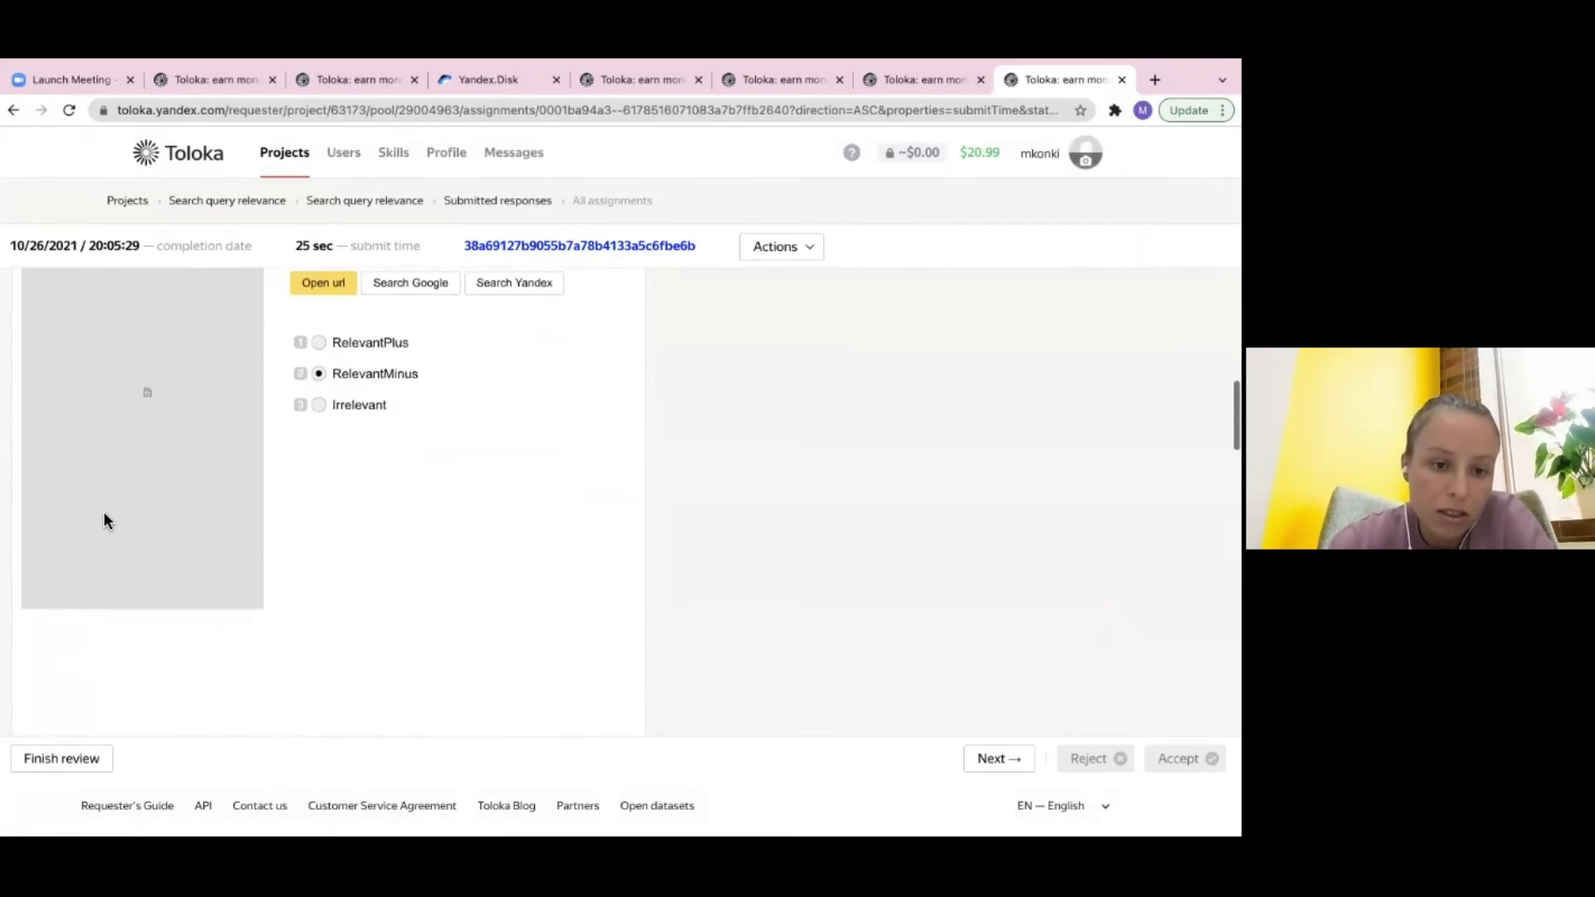
scroll(103, 511, "up", 12)
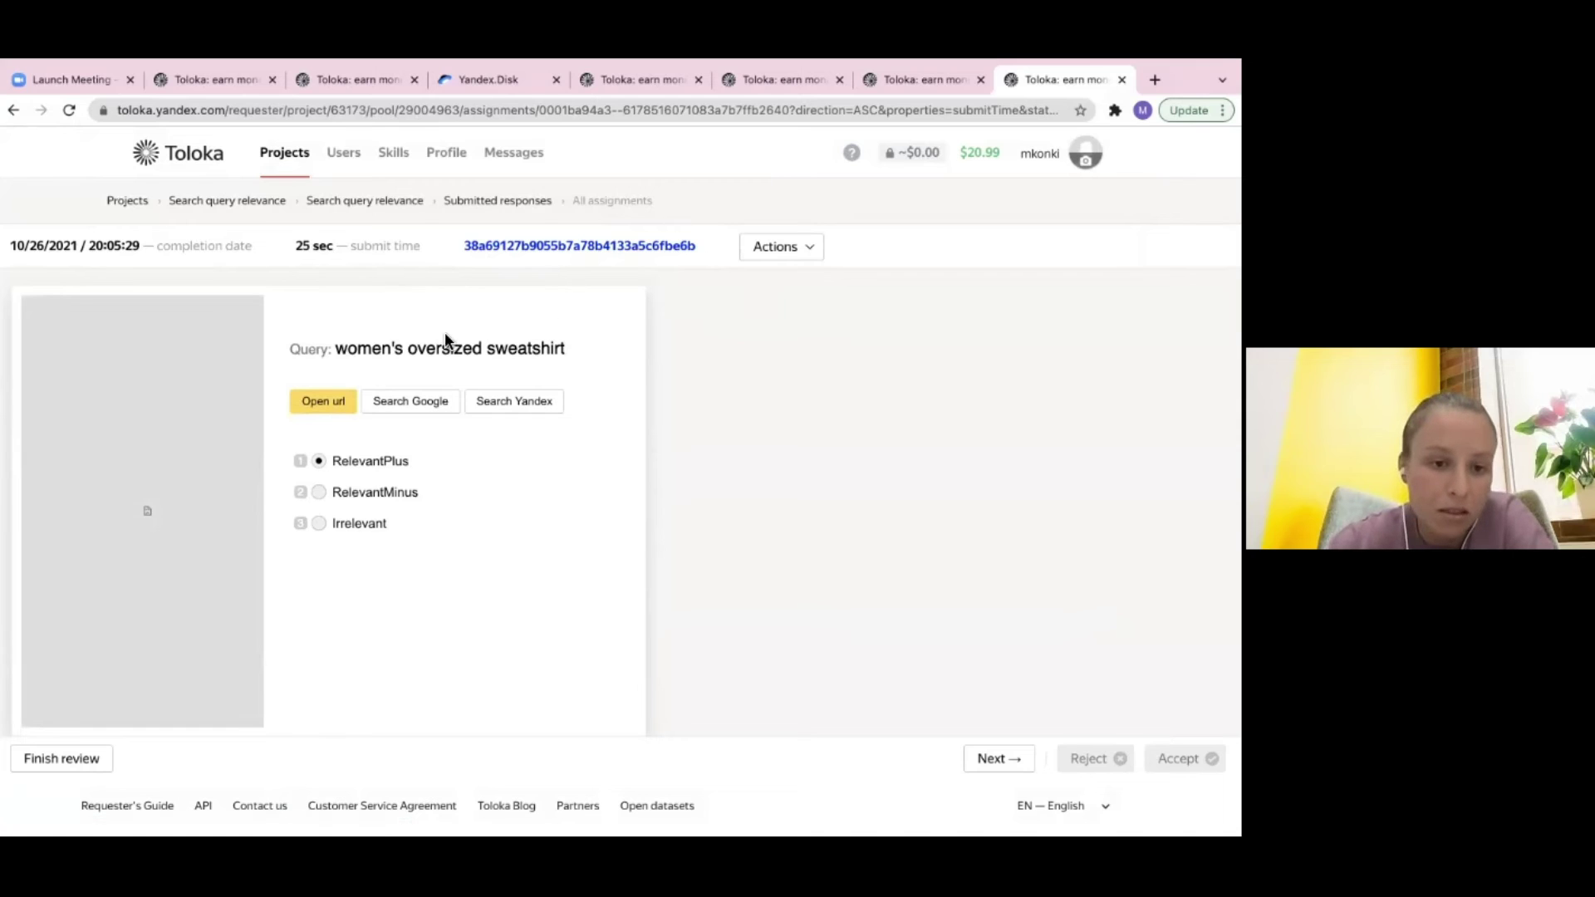
key("ctrl+plus")
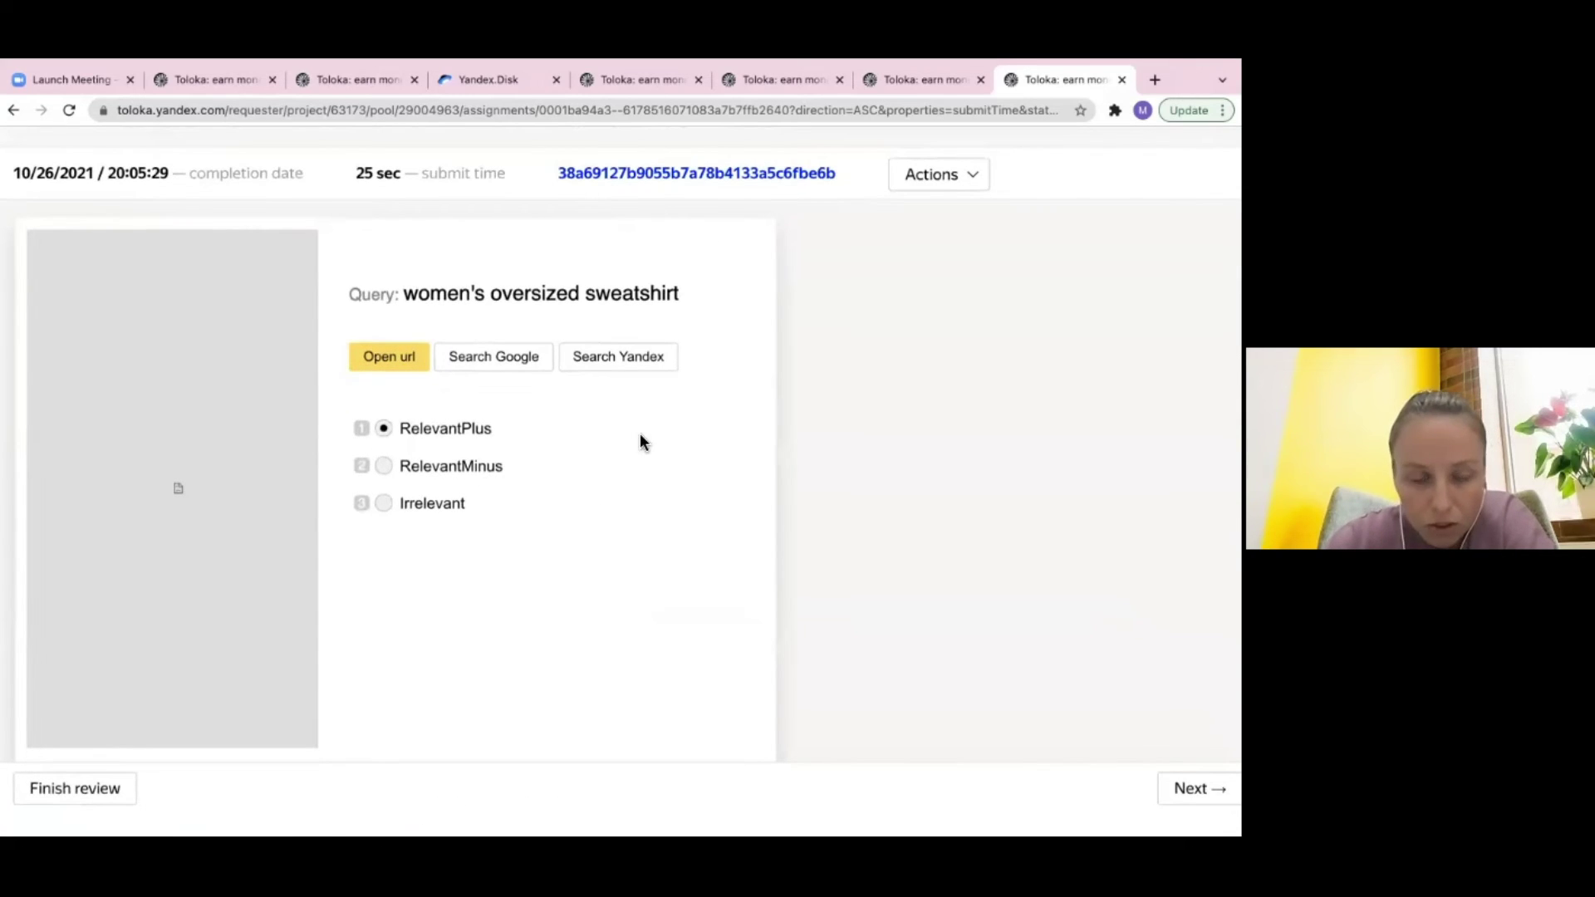
scroll(586, 506, "down", 1)
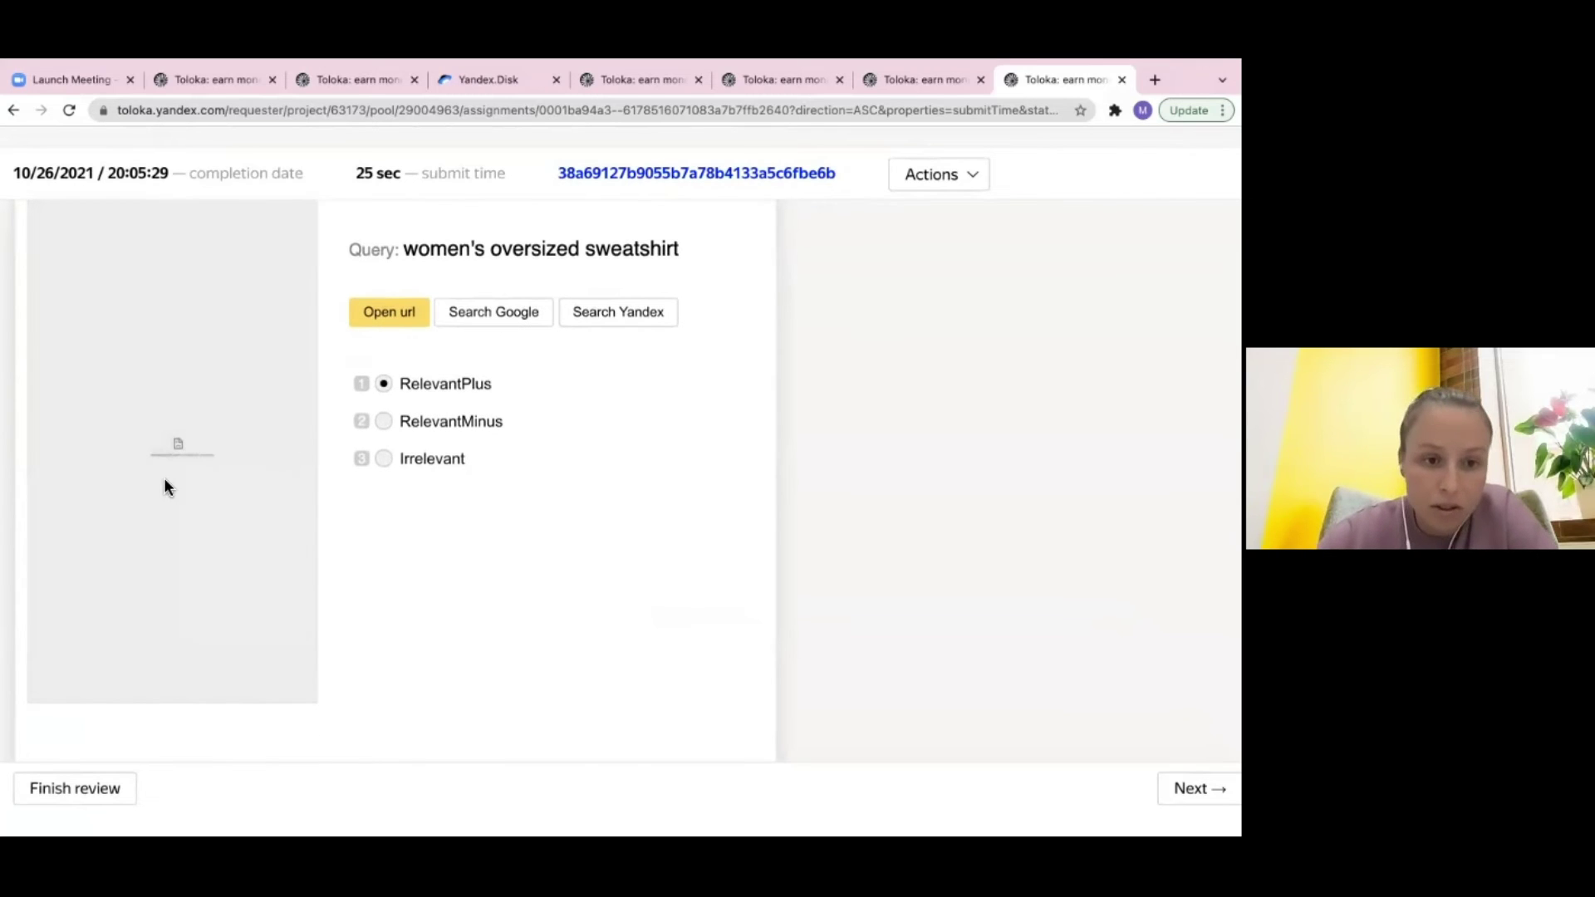
scroll(372, 569, "down", 2)
key("ctrl+minus")
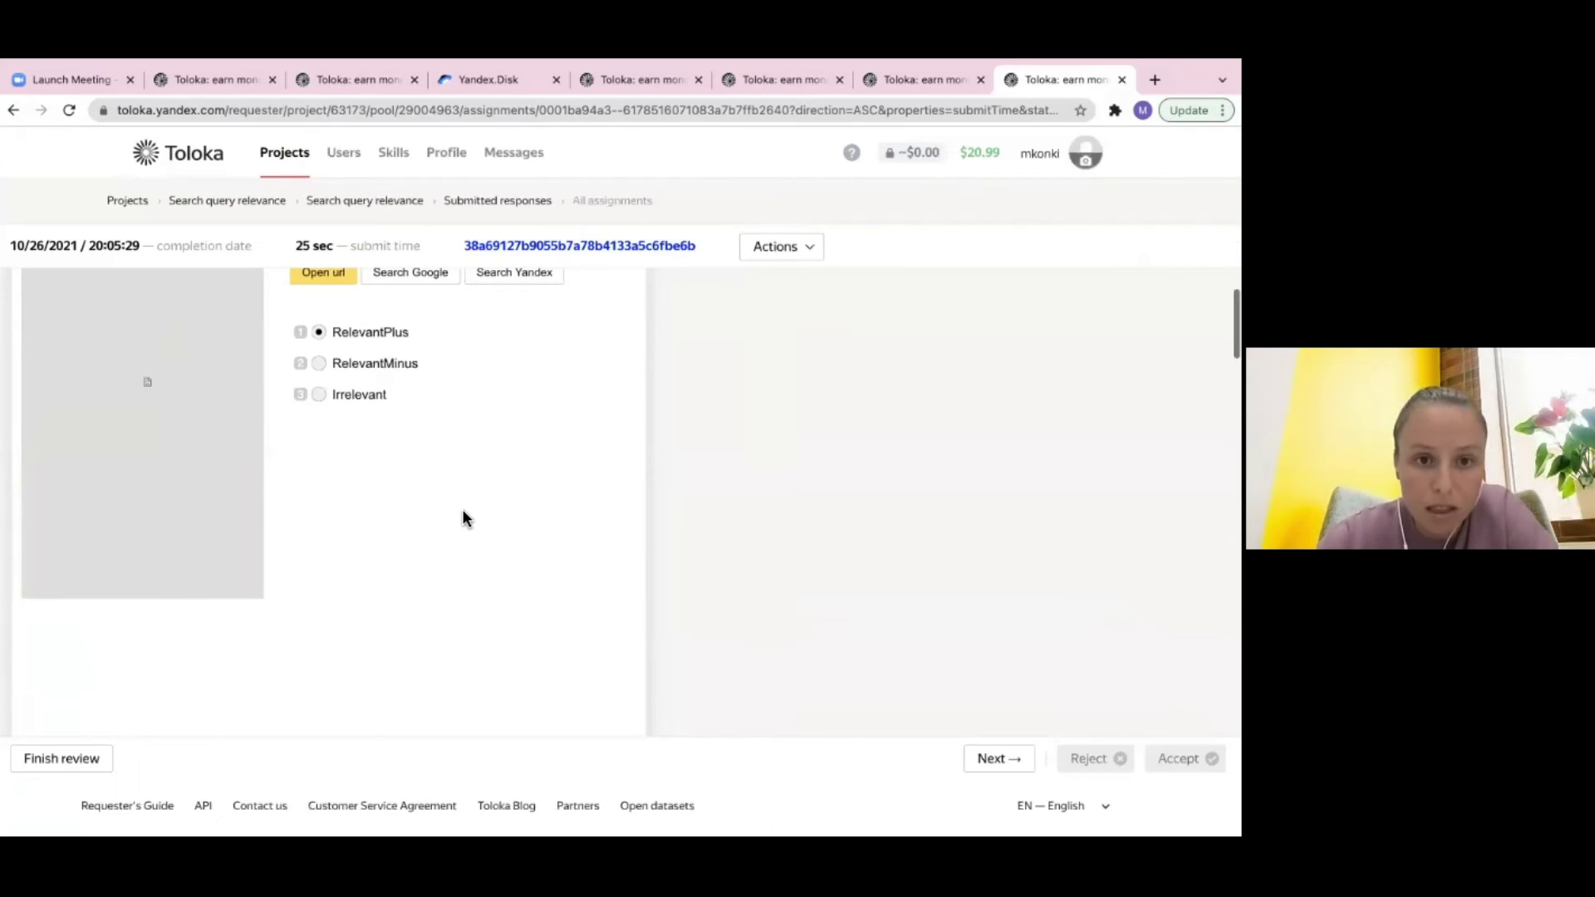
scroll(462, 508, "down", 5)
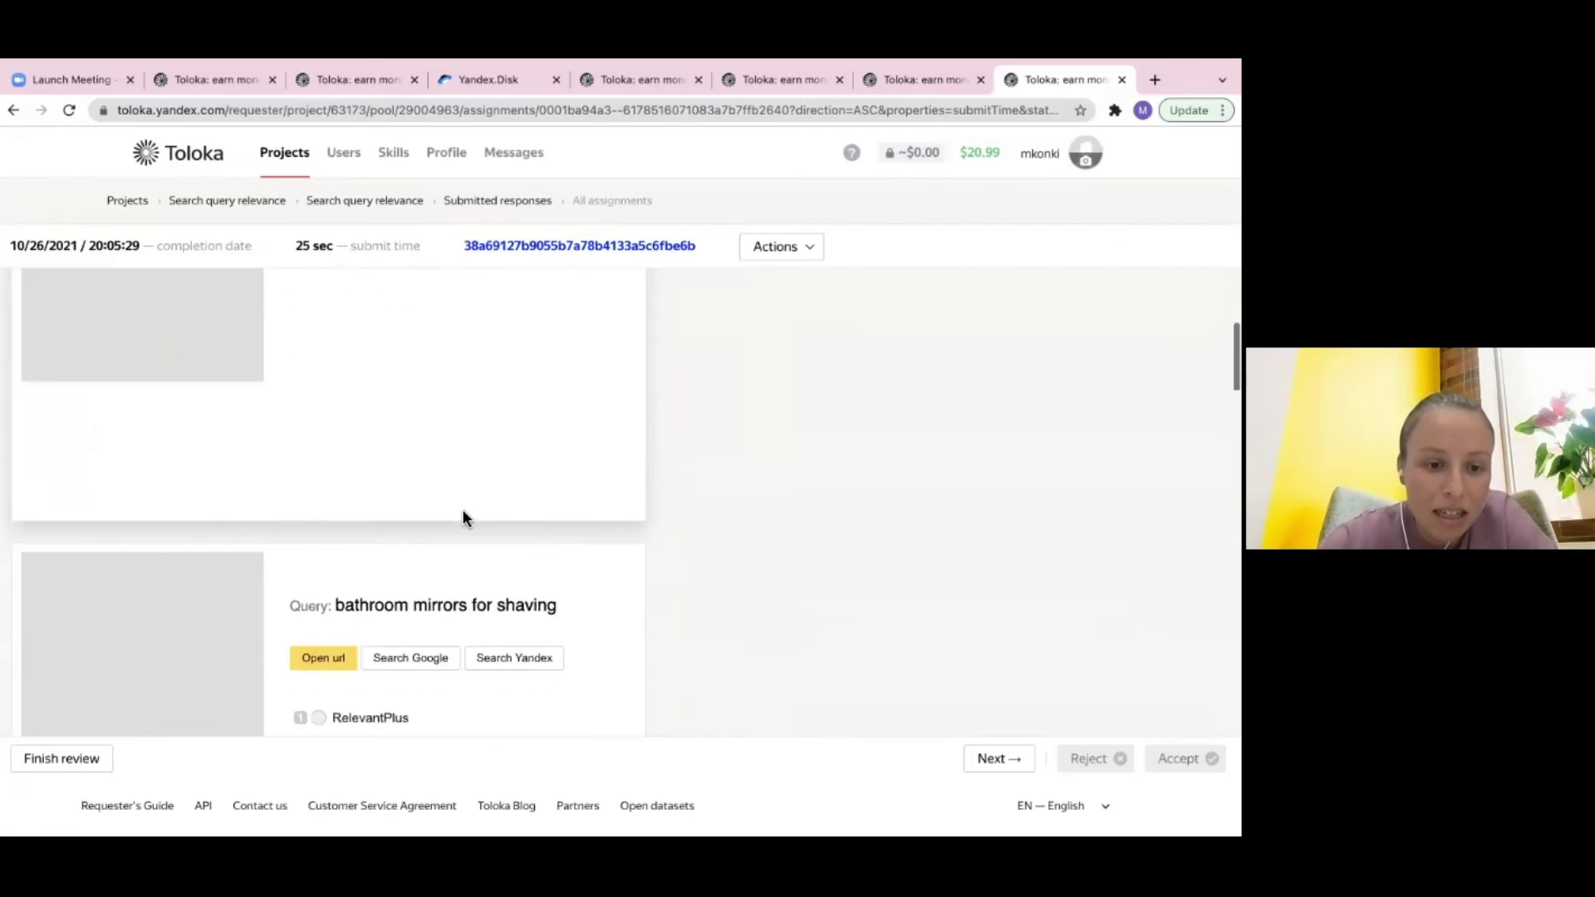
scroll(462, 518, "down", 5)
scroll(462, 518, "up", 2)
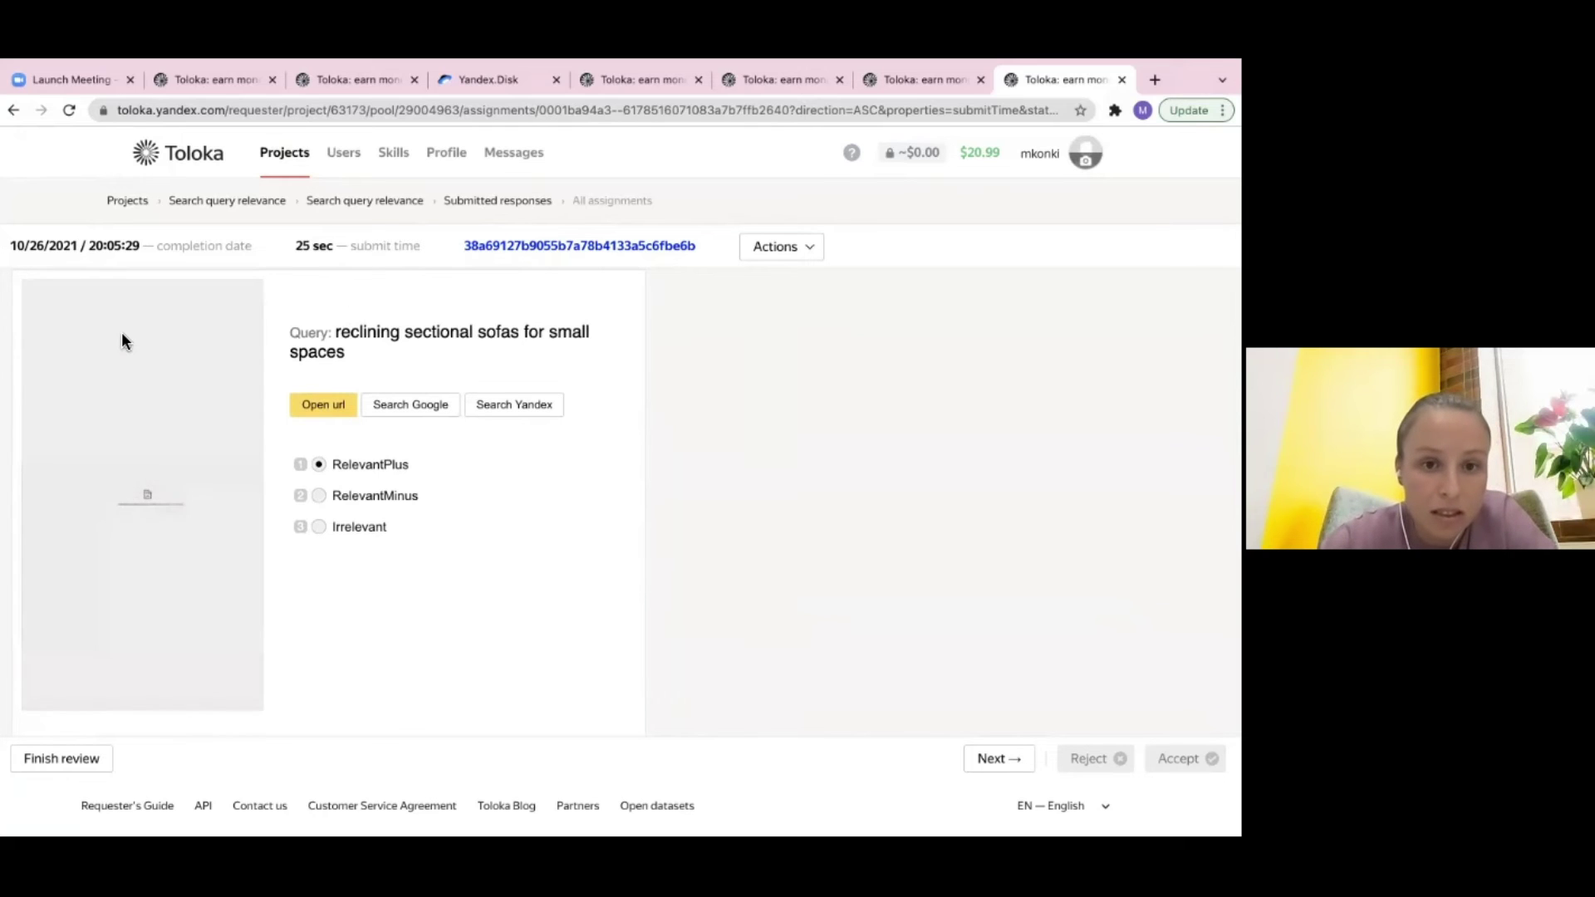
- Return to the accepted responses, open the 27-second response completed on 10/26/2021 at 20:06:14, and examine its relevance ratings
left_click(12, 114)
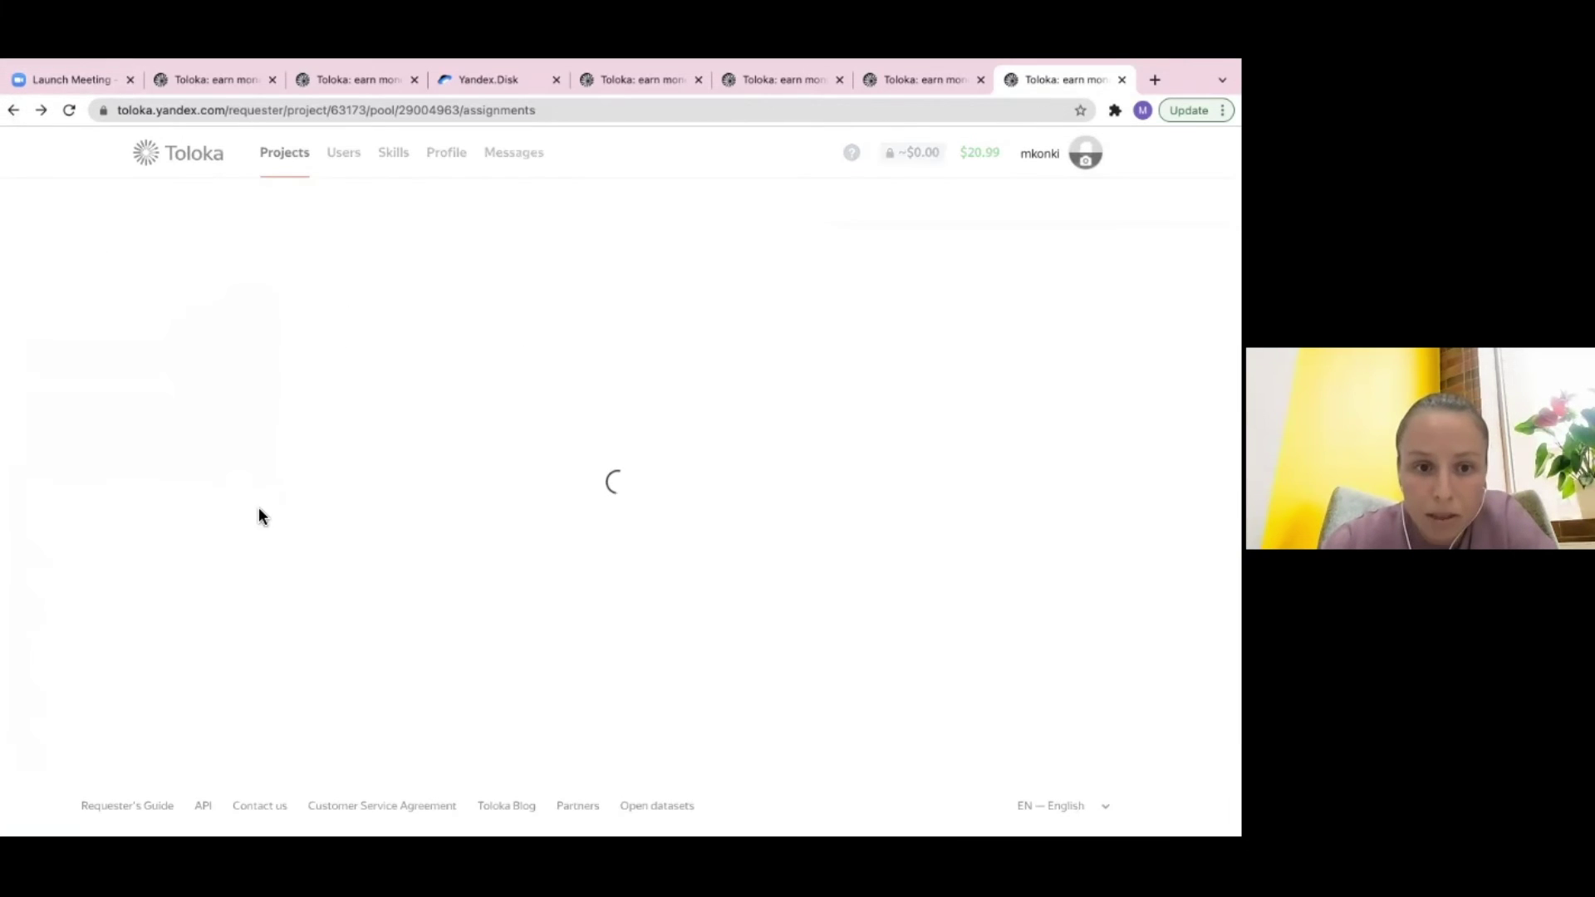
scroll(231, 513, "down", 4)
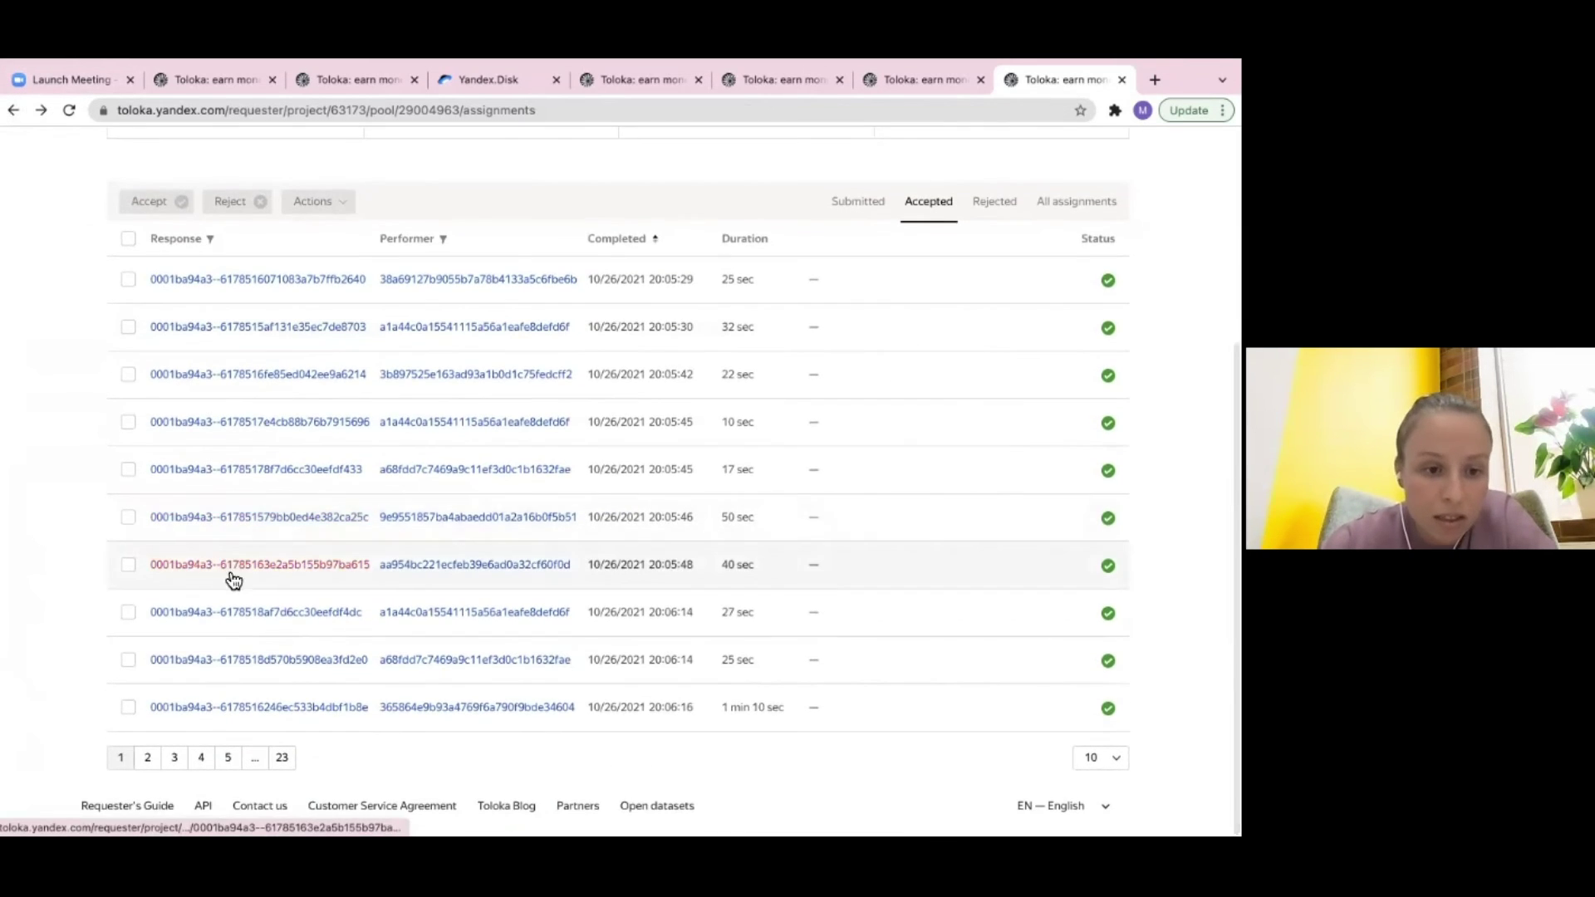
left_click(251, 613)
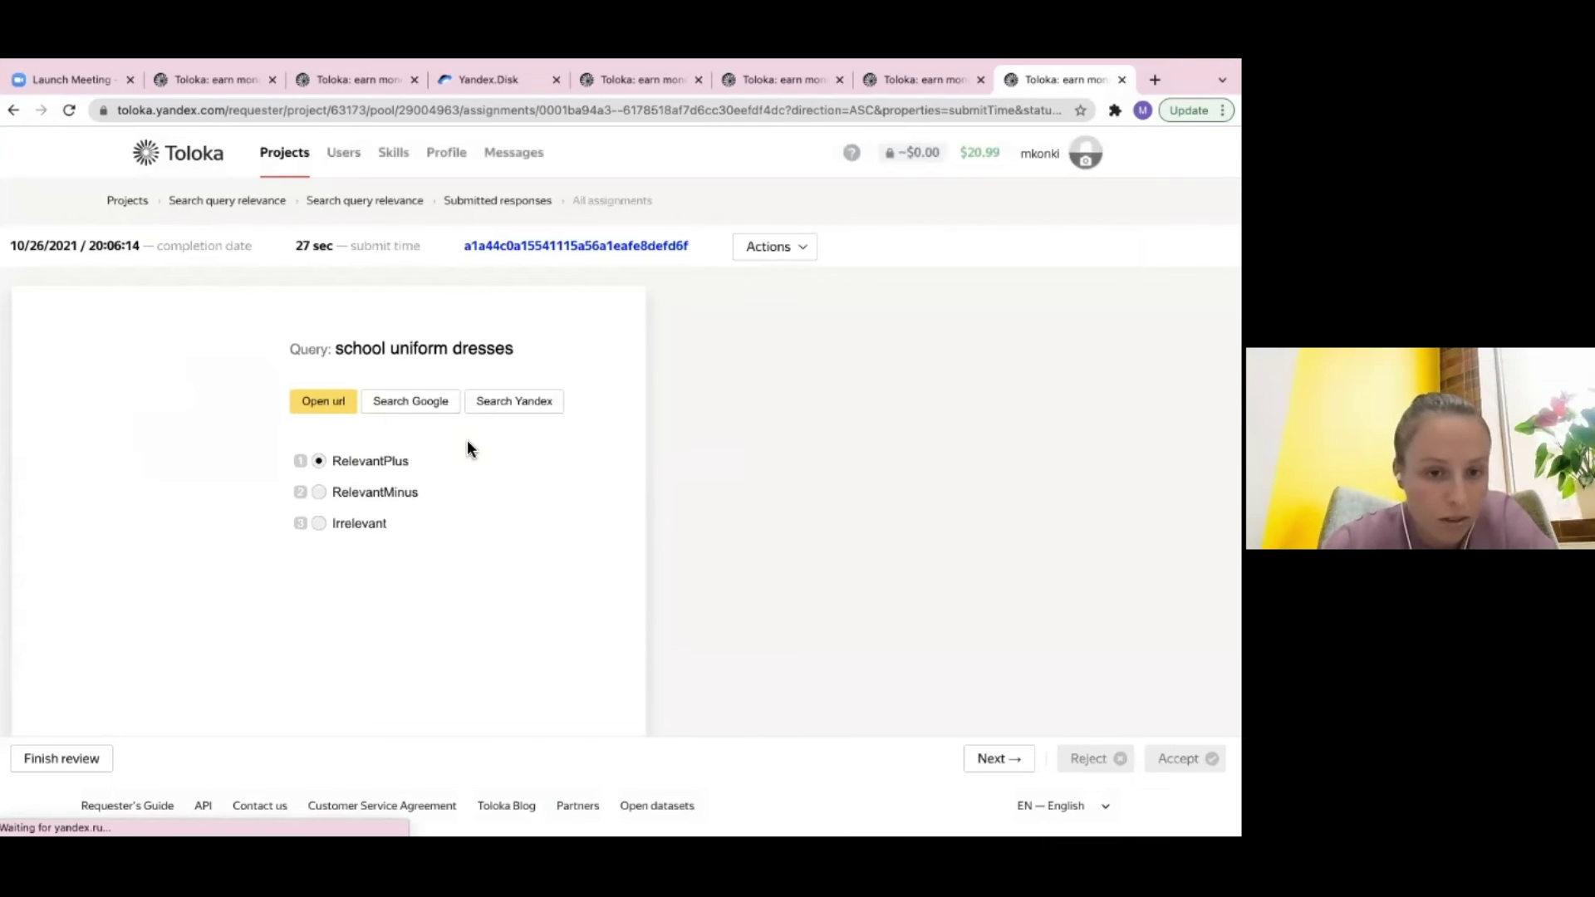
scroll(473, 469, "down", 2)
scroll(475, 469, "down", 15)
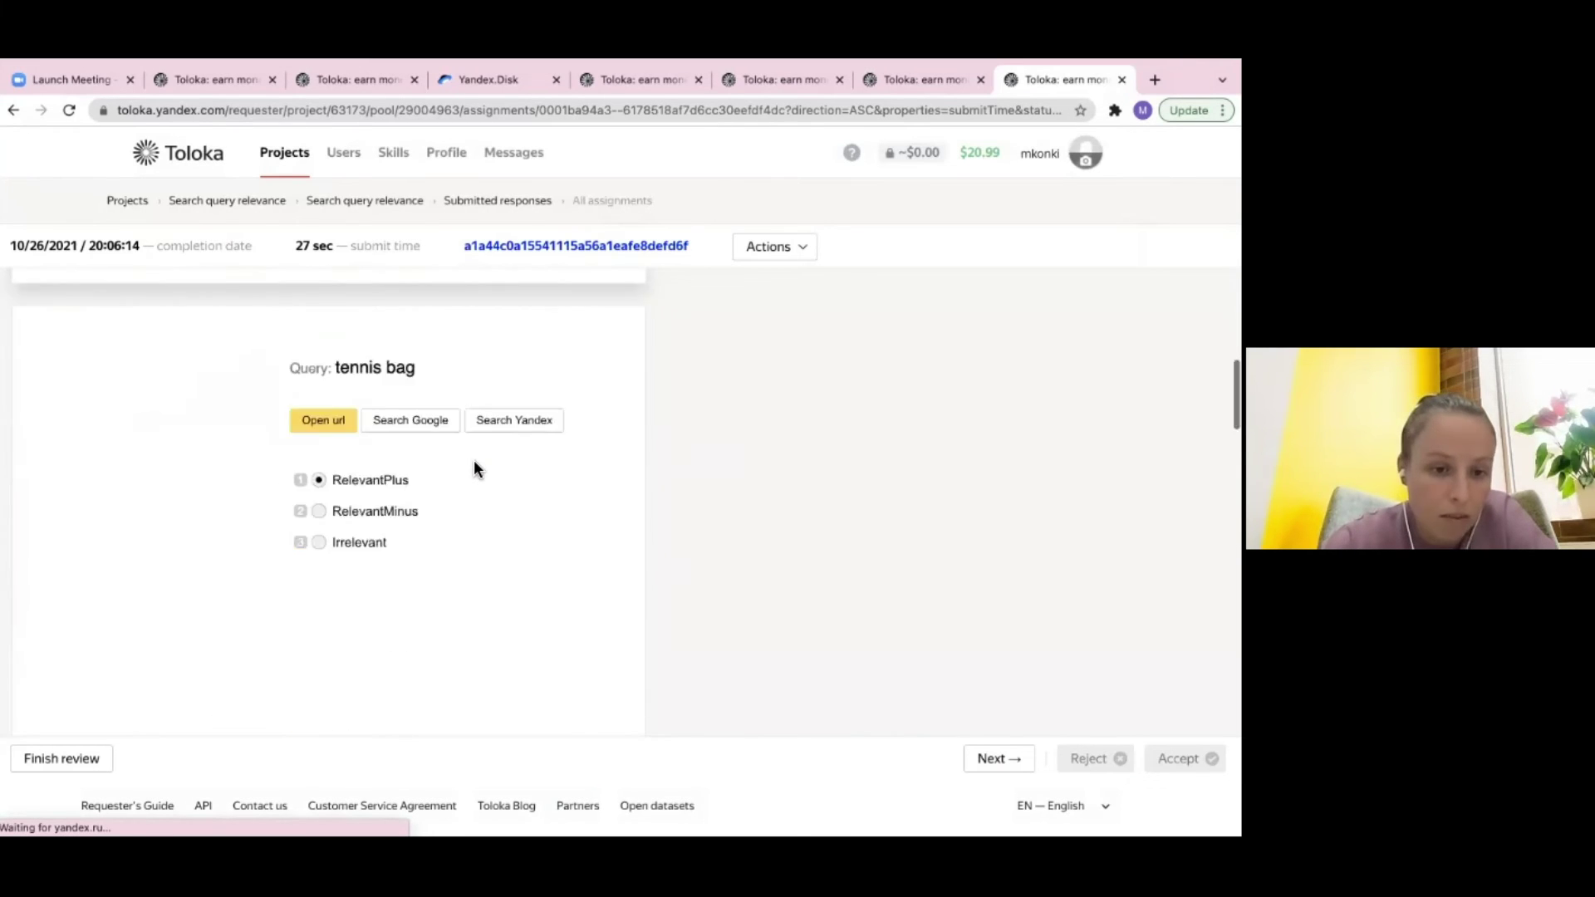
scroll(474, 465, "up", 15)
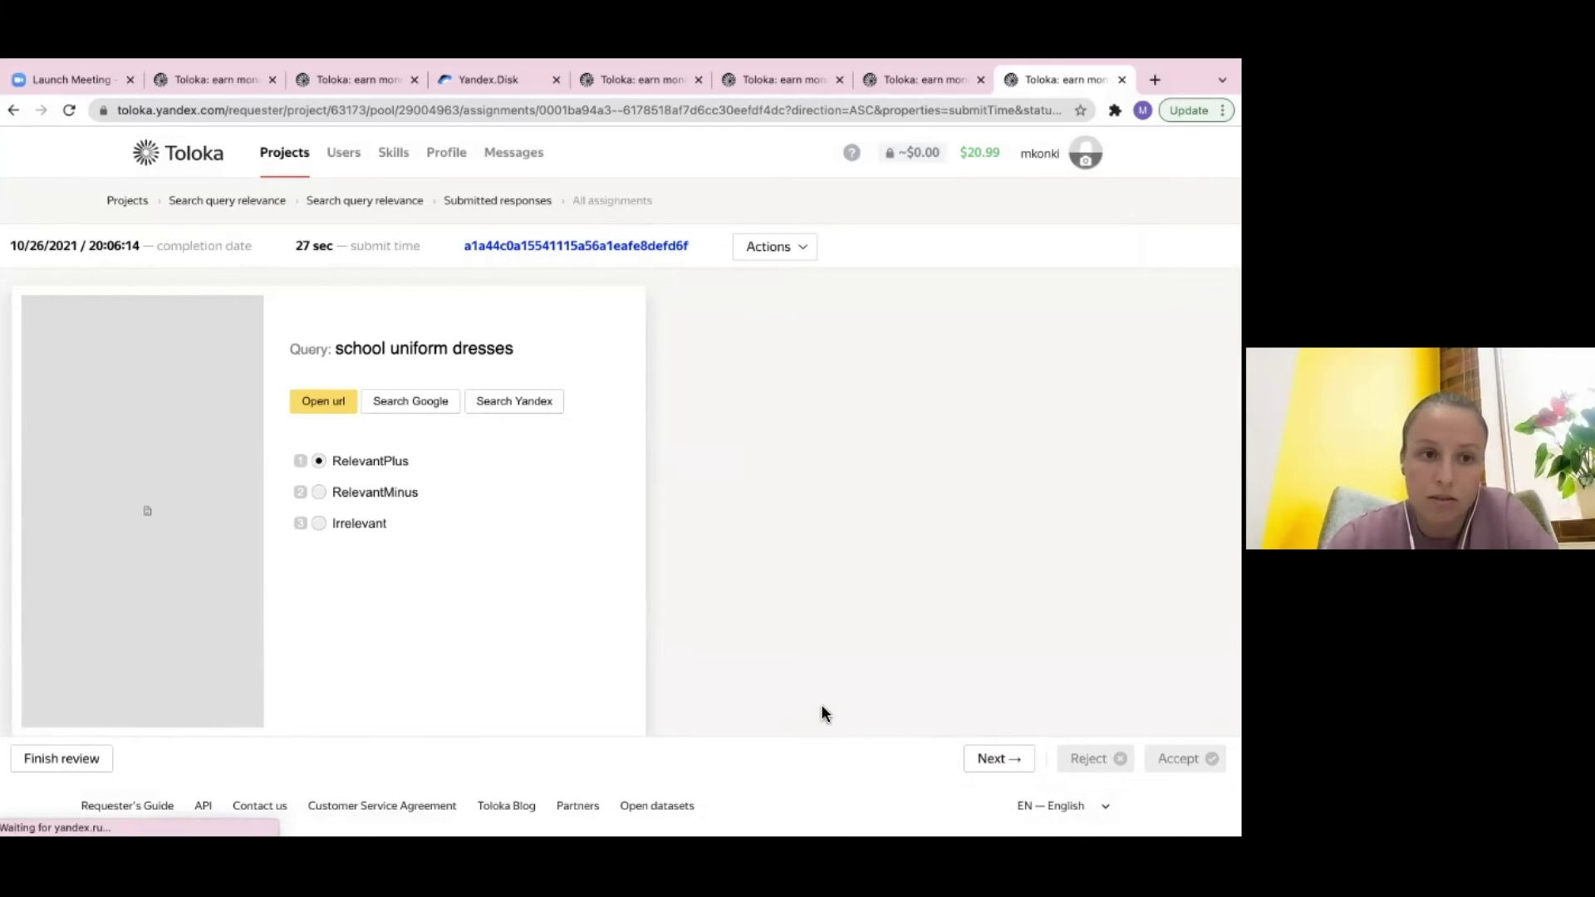
- Switch back to the presentation slide show and advance to question 11 about the main differences between Apps and projects
mouse_move(823, 796)
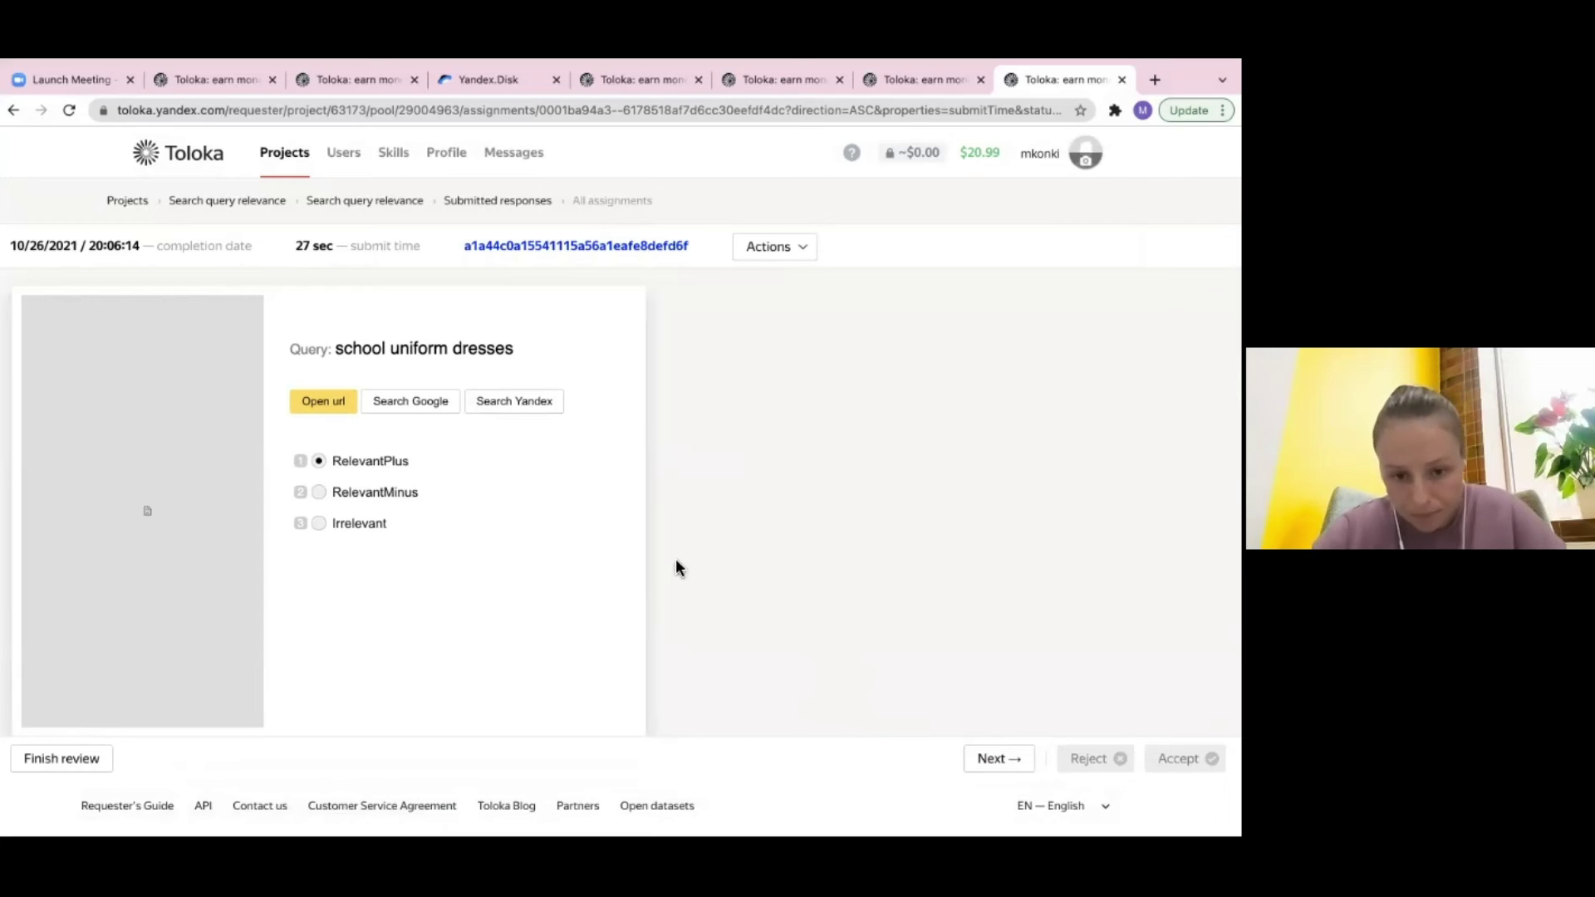
mouse_move(823, 835)
left_click(774, 799)
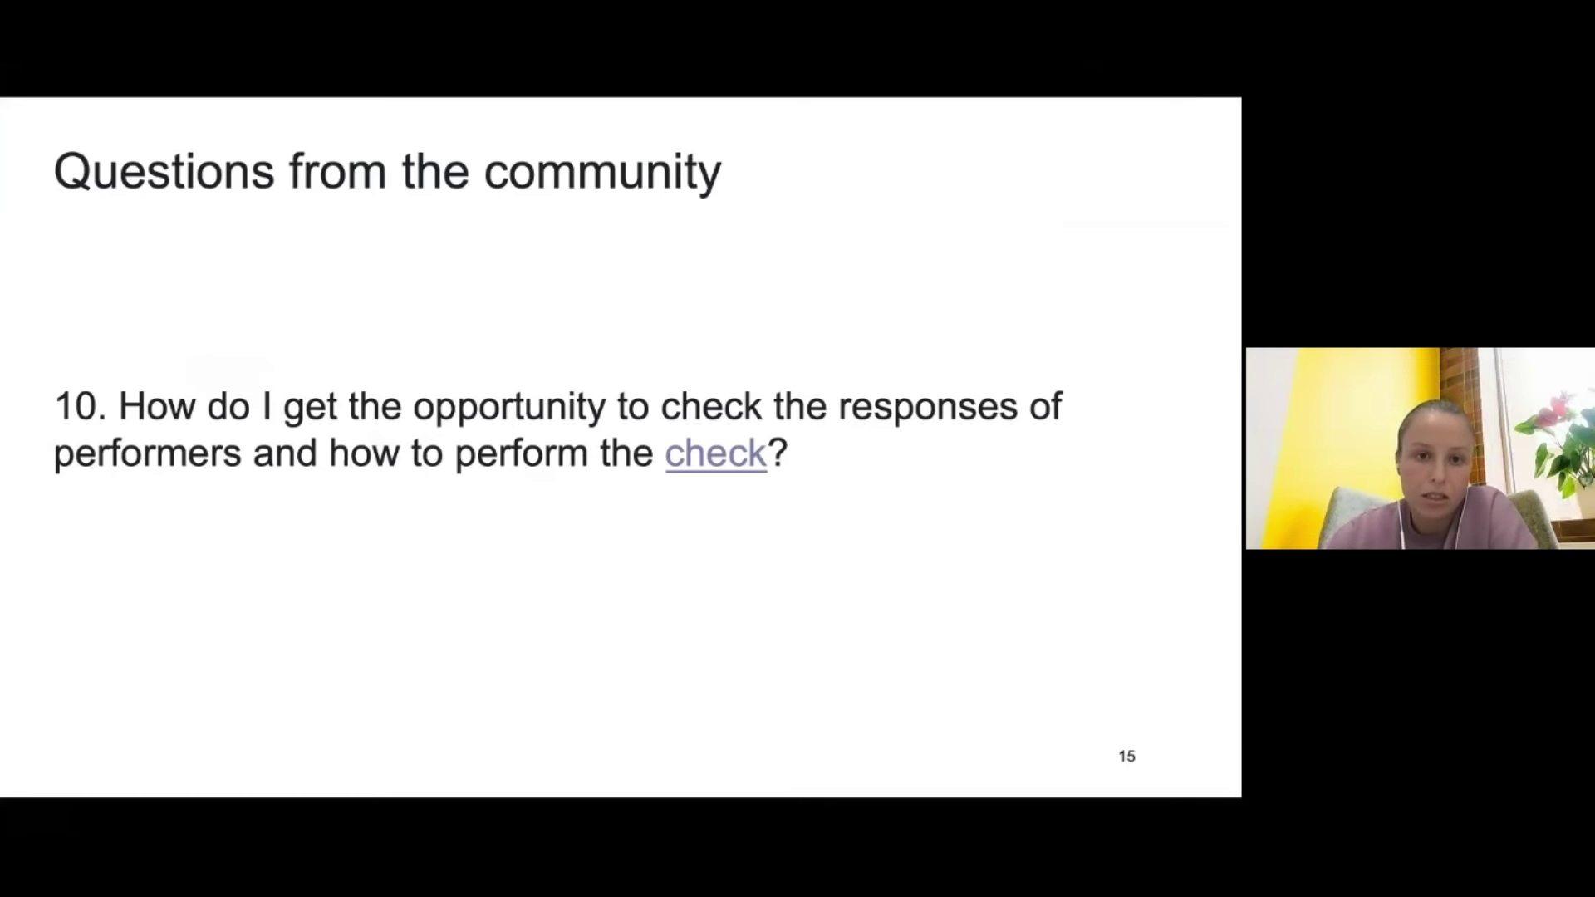
key("Right")
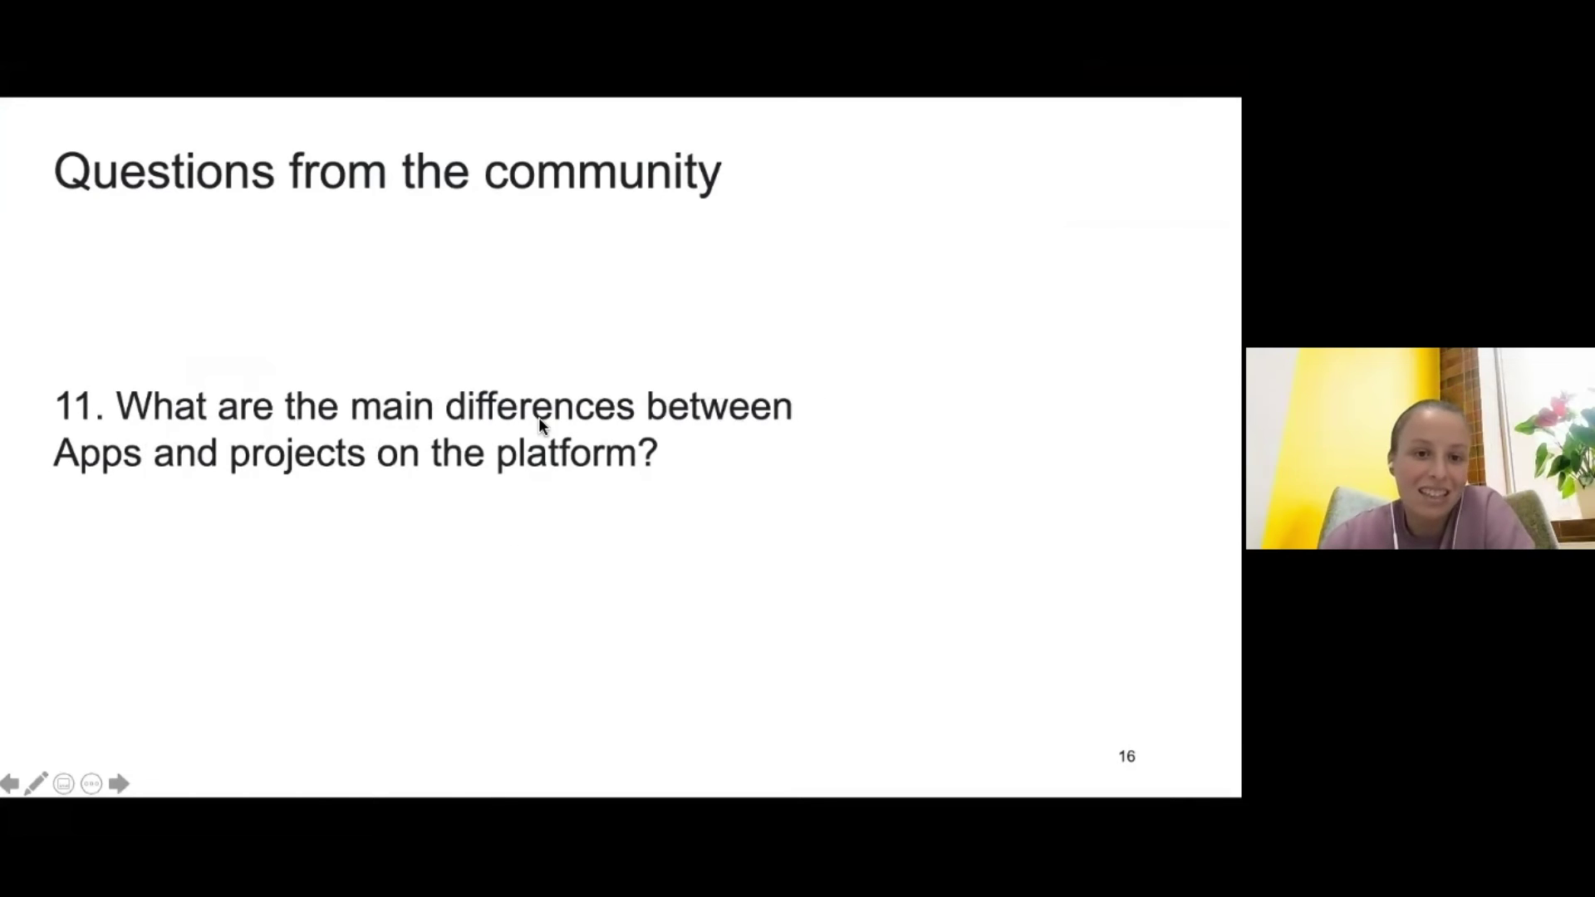